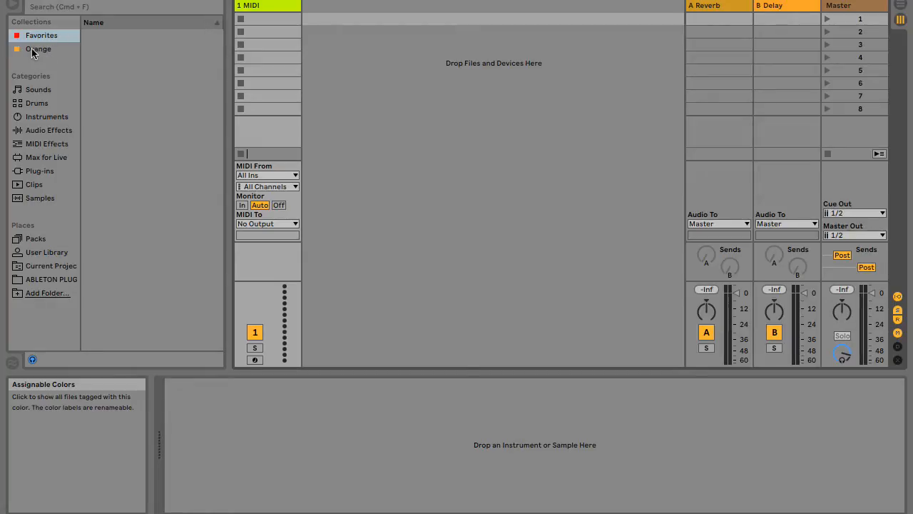
View the Orange collection and preview the AirMembrane, AirPlate and Ambient Feeling presets from the Ambient & Evolving sounds.
left_click(32, 51)
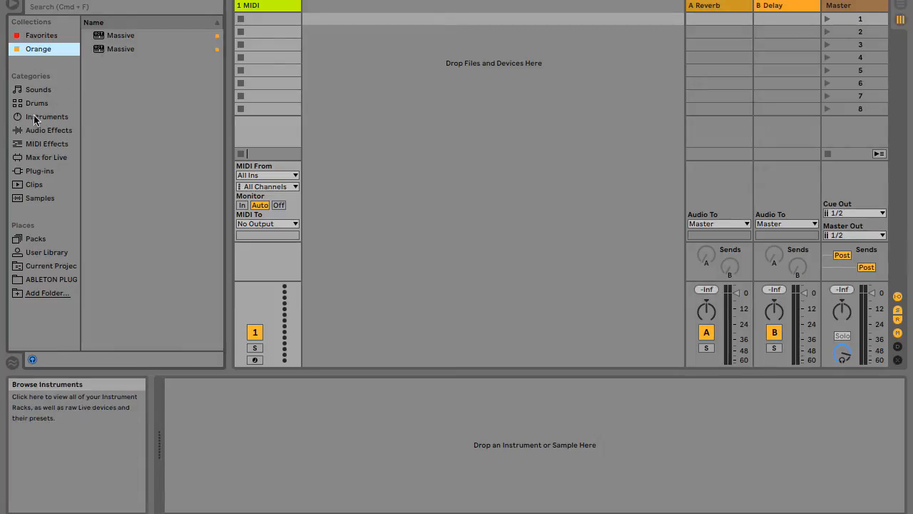
left_click(35, 89)
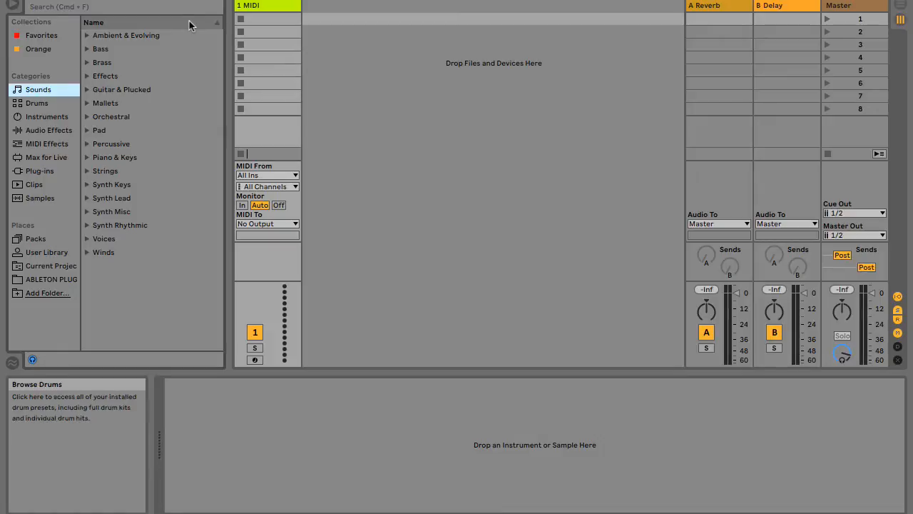
left_click(87, 36)
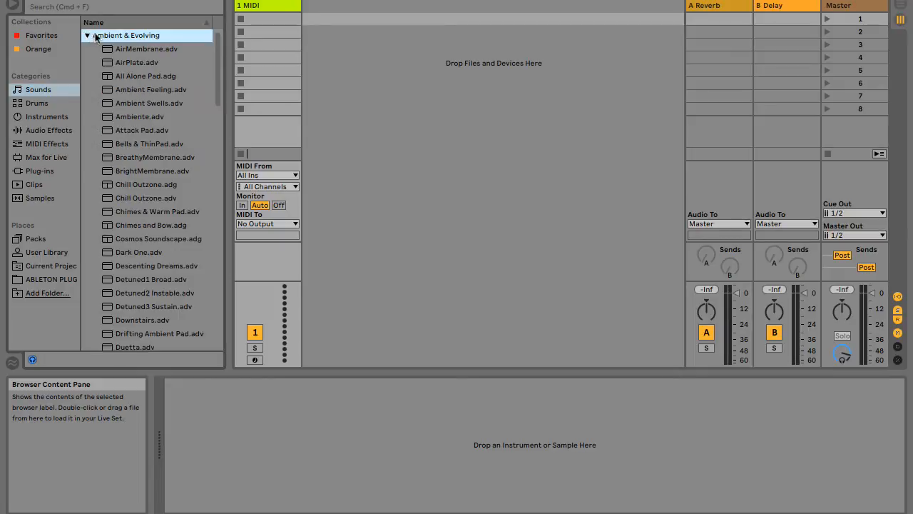
left_click(131, 52)
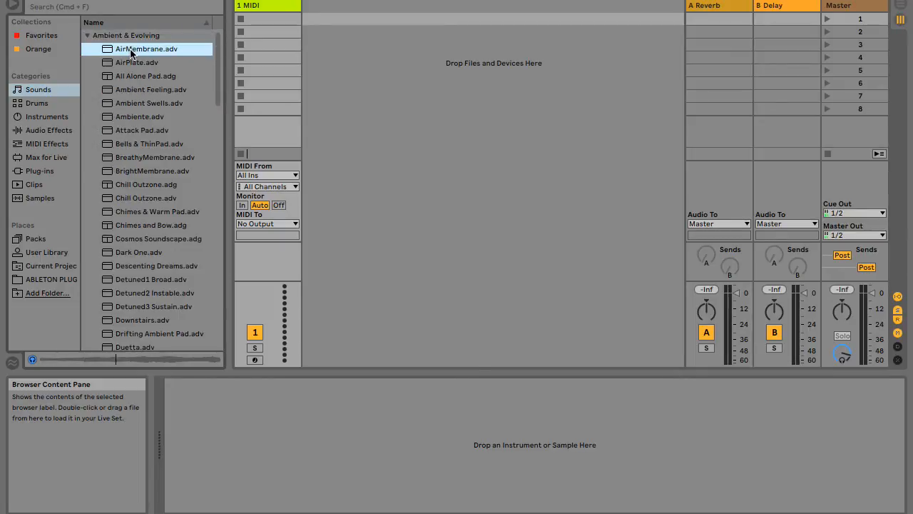
left_click(142, 63)
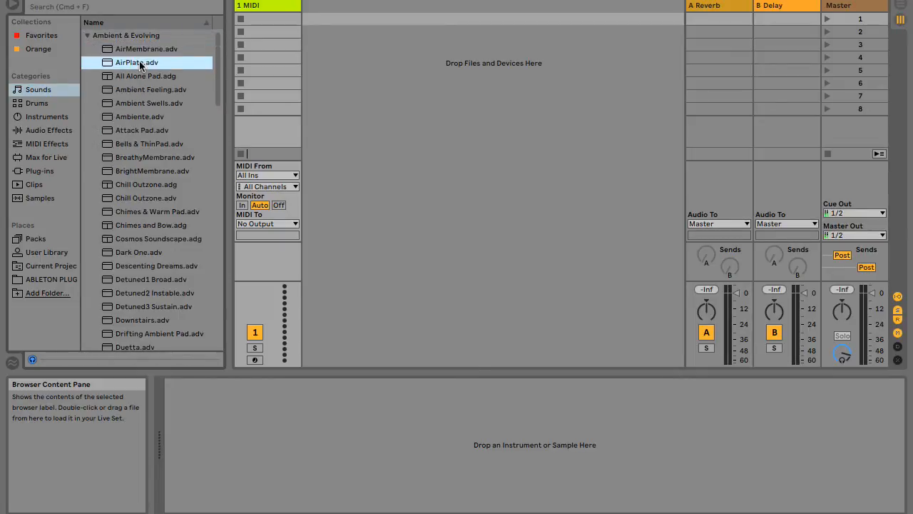
left_click(140, 89)
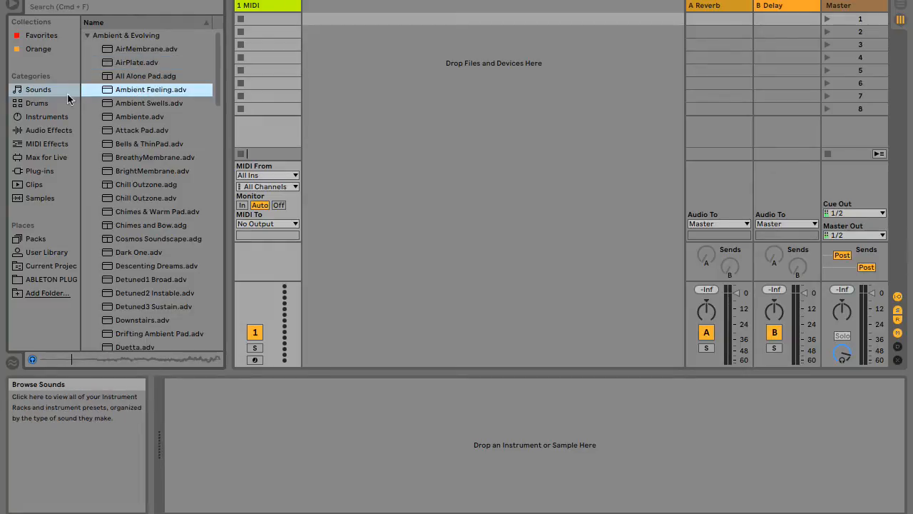
Preview the 606 Core Kit and 707 Core Kit presets in the Drums category.
left_click(45, 102)
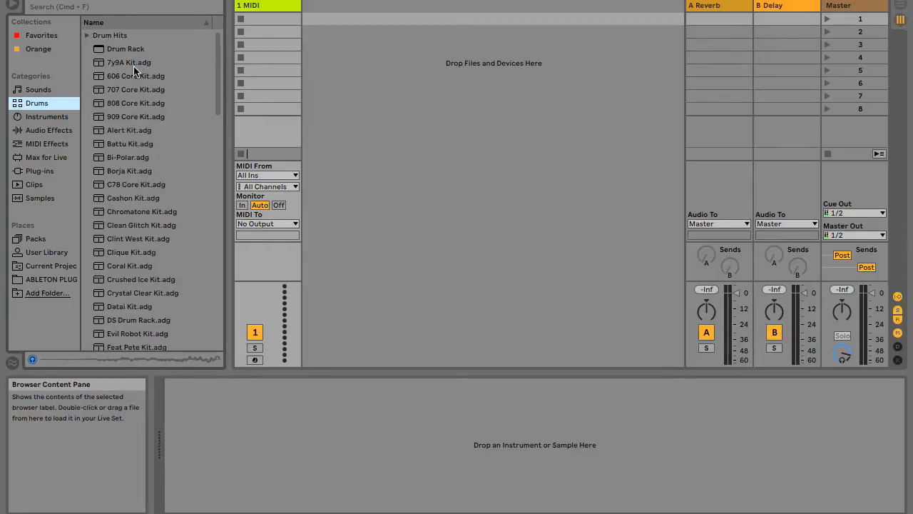
left_click(133, 67)
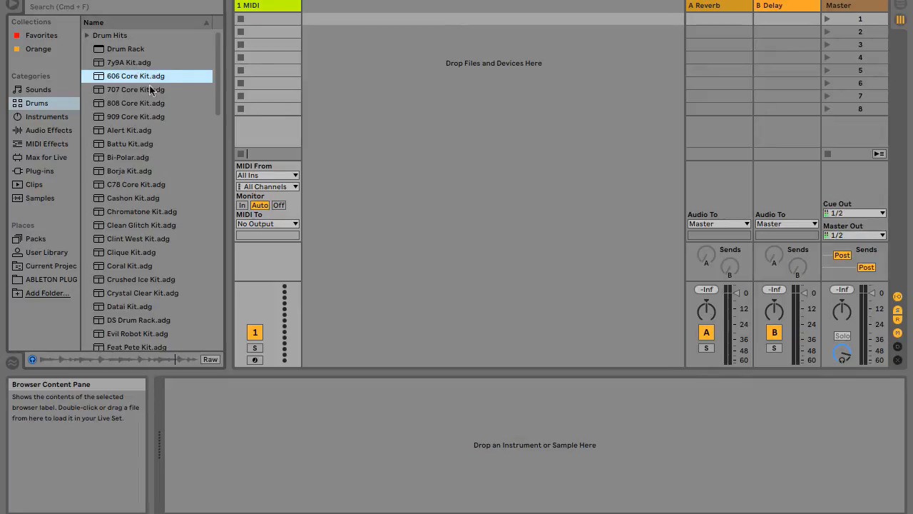
left_click(114, 94)
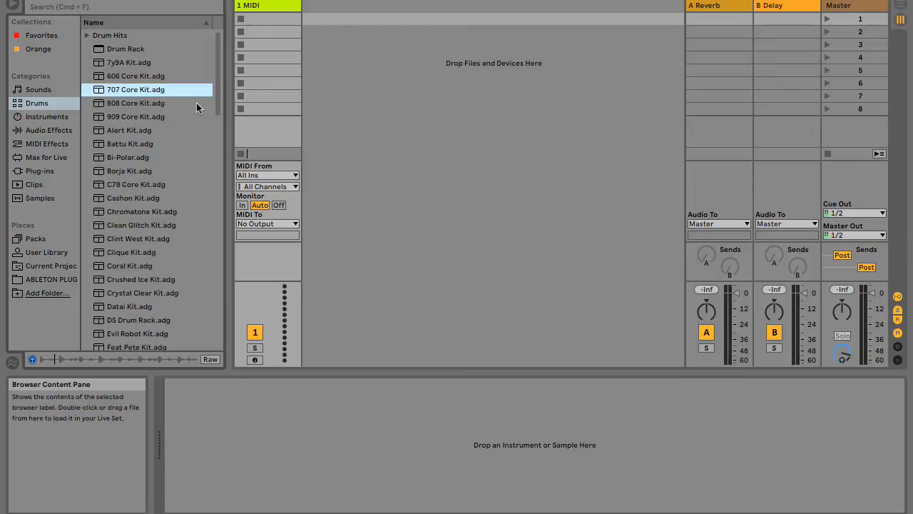
Compare the contents of the Instruments category with the Drums and Sounds categories, ending on the Instruments list.
left_click(43, 118)
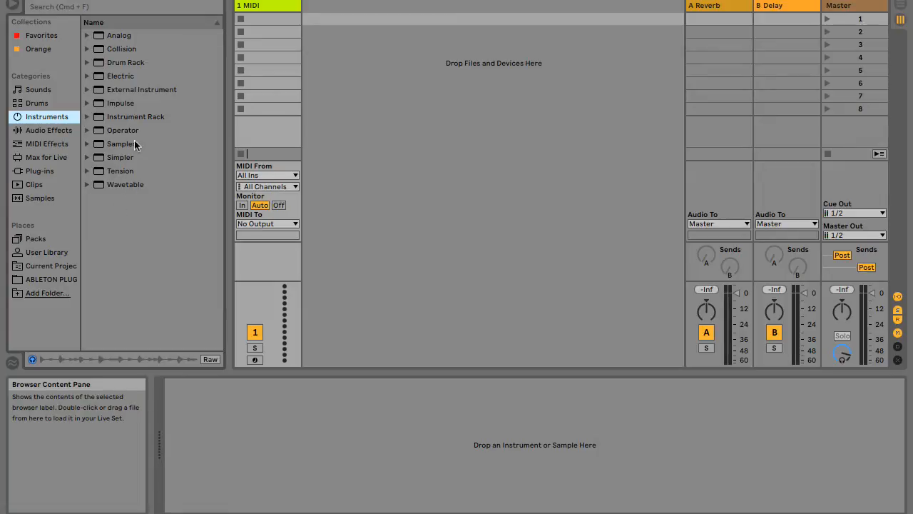
left_click(40, 104)
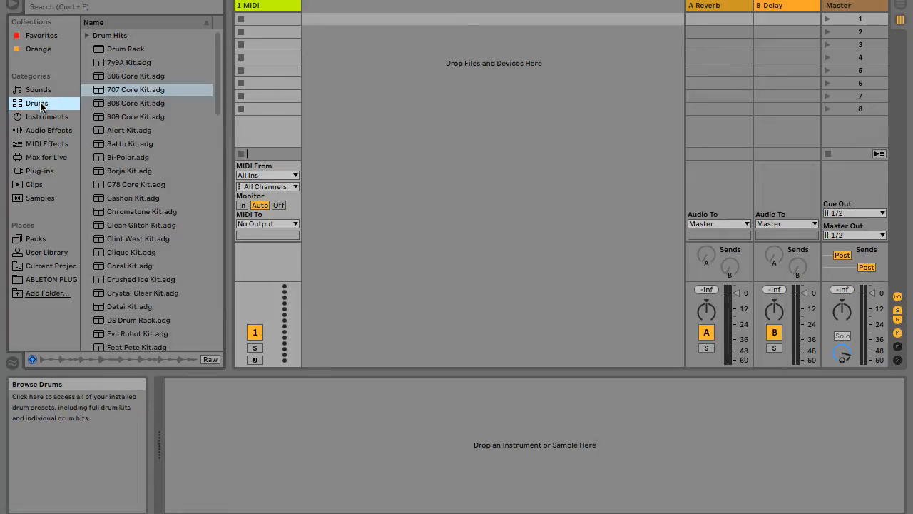
key("Up")
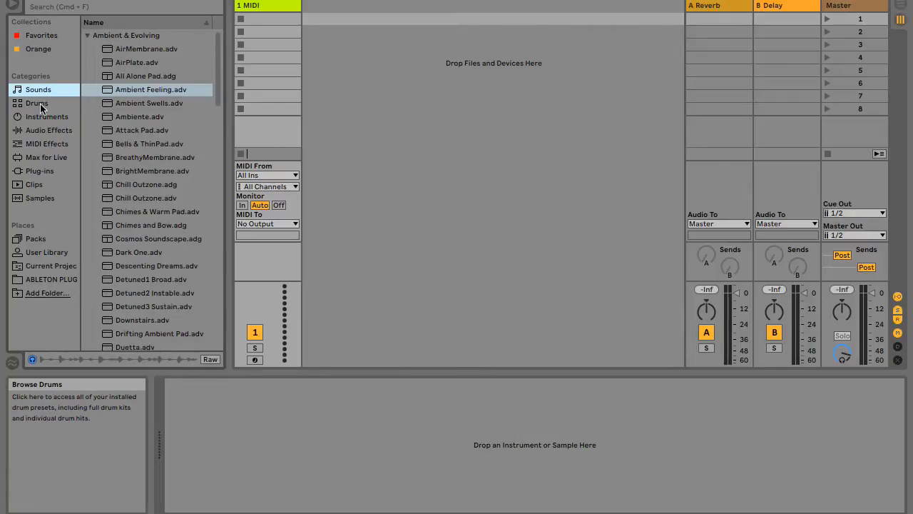
left_click(41, 107)
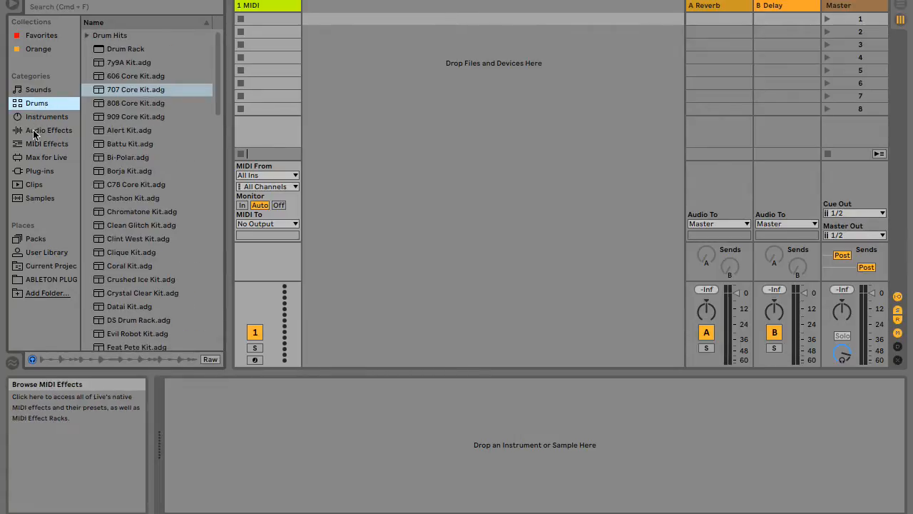
left_click(47, 118)
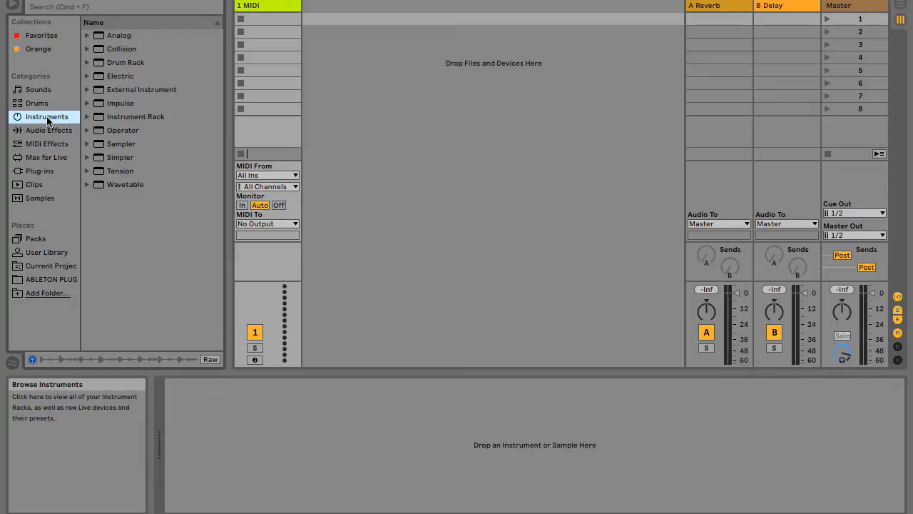
Look through the Audio Effects list to its end, and view the MIDI Effects and Max for Live categories.
left_click(63, 131)
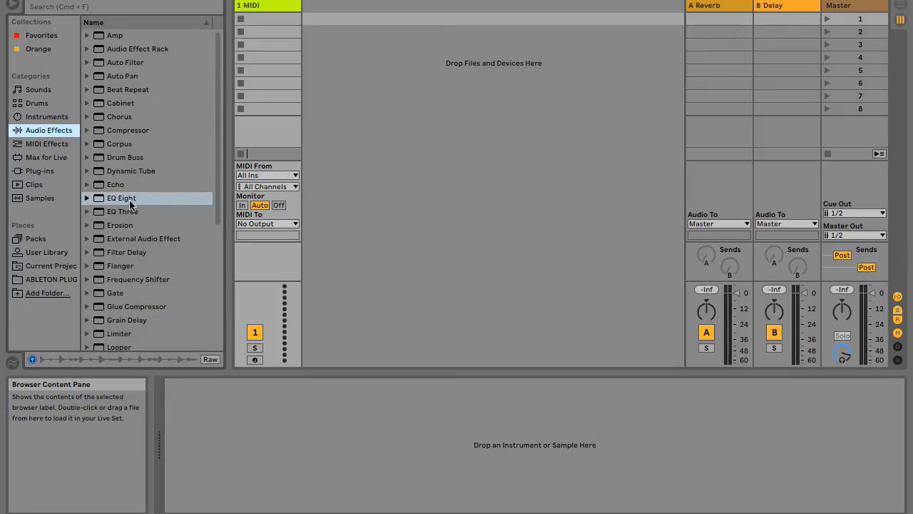
scroll(133, 209, "down", 3)
scroll(134, 210, "down", 4)
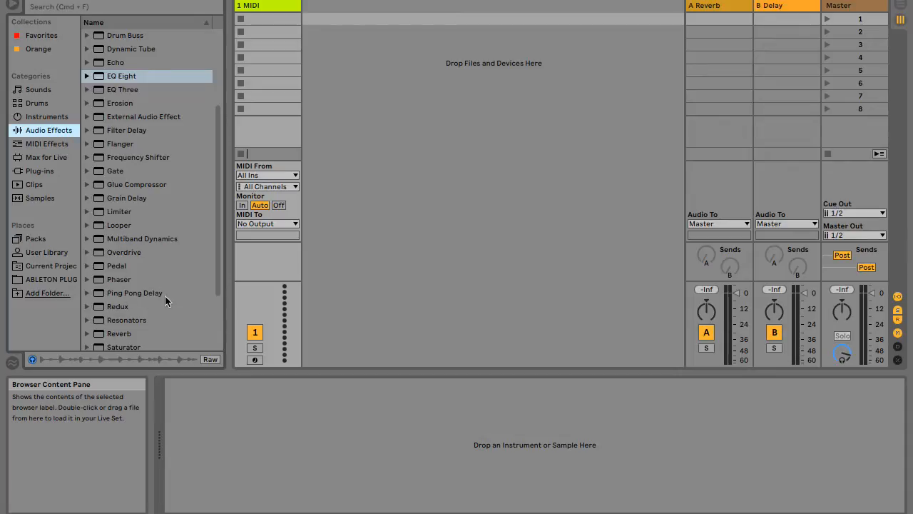
scroll(167, 299, "down", 4)
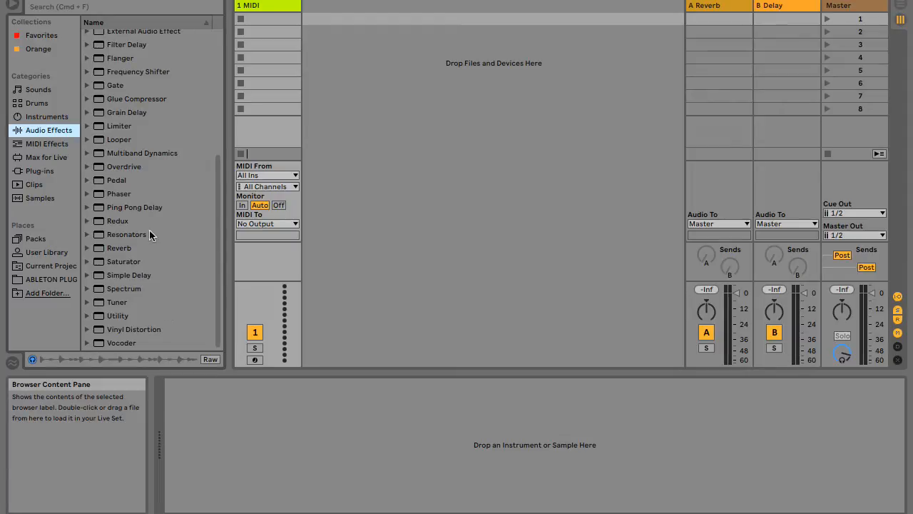
left_click(50, 144)
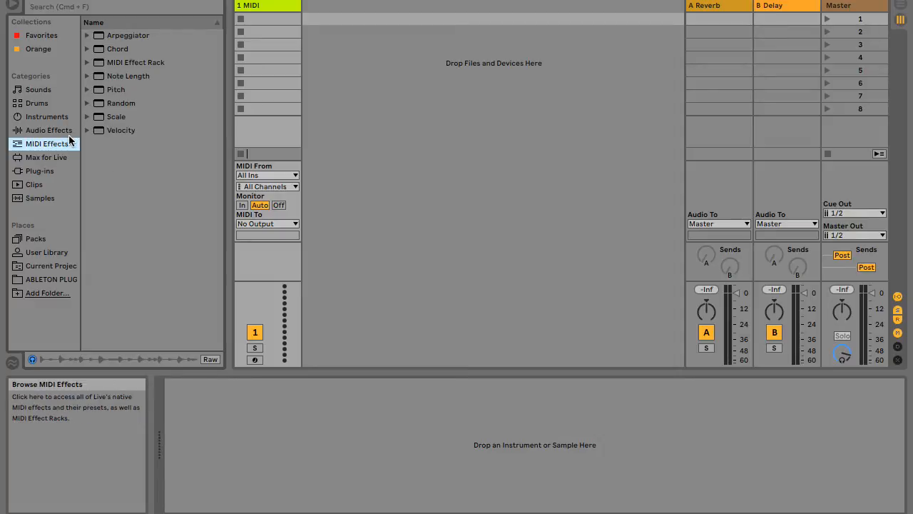
left_click(35, 162)
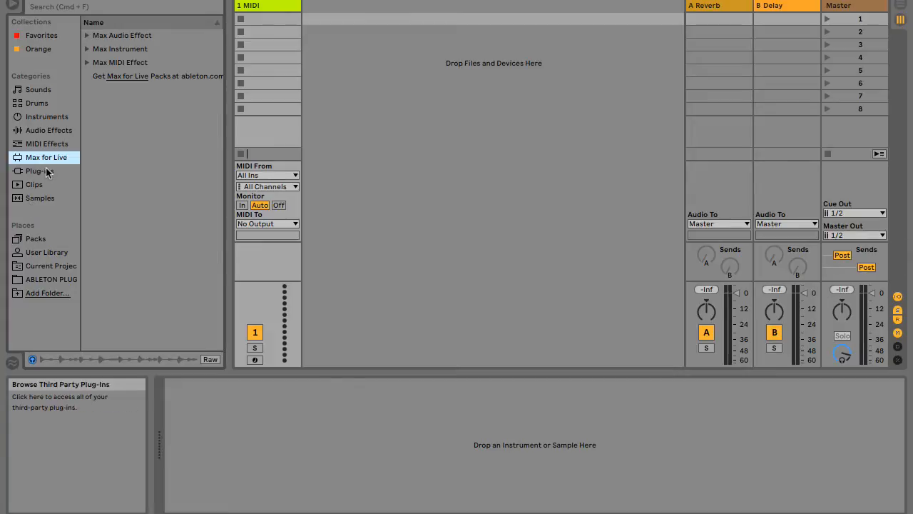
Examine the third-party plug-ins in the Custom folder, including its Loopmasters subfolder, down to the end of the list.
left_click(47, 172)
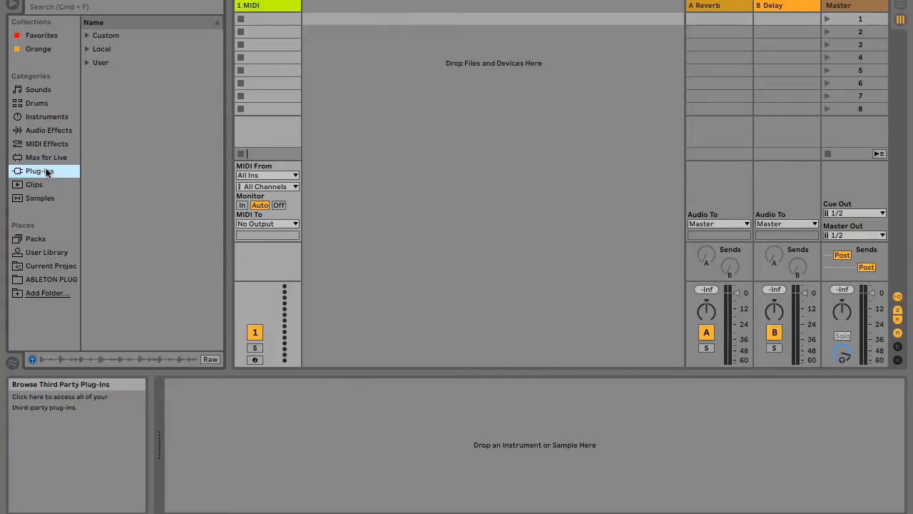
left_click(87, 35)
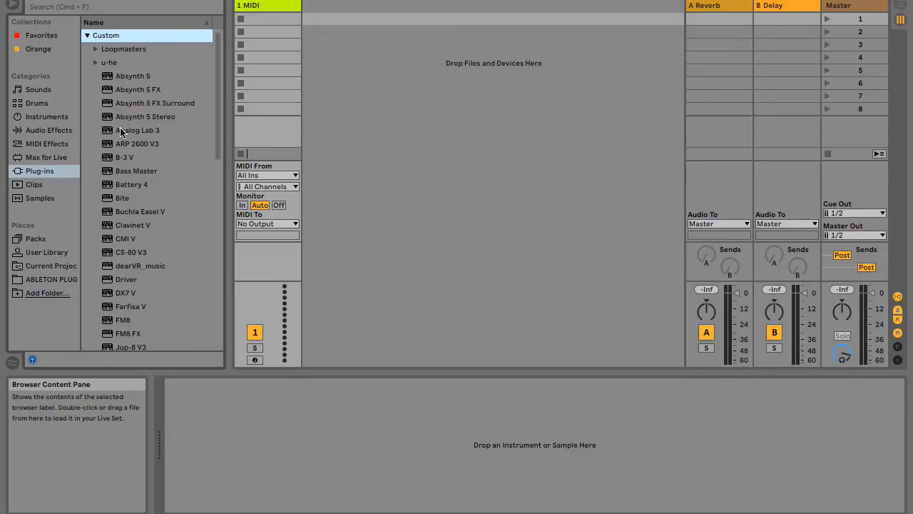
scroll(120, 131, "down", 5)
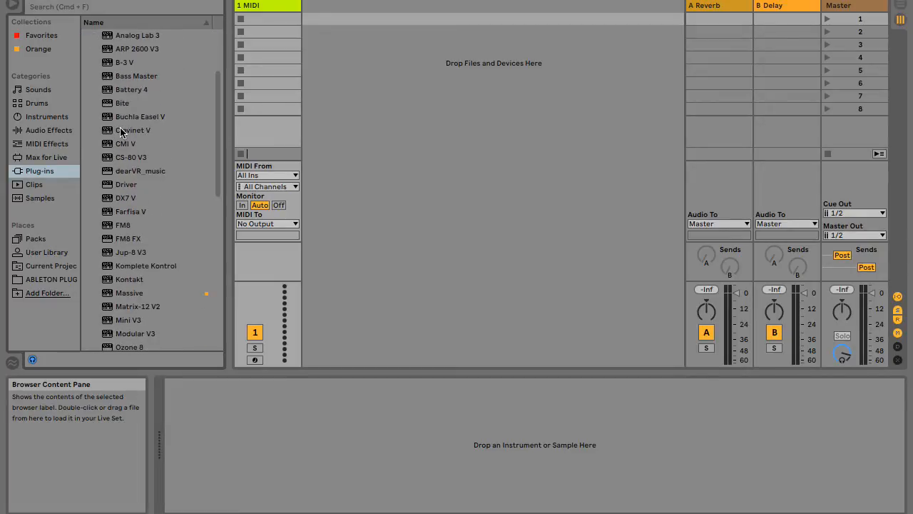
scroll(121, 131, "down", 3)
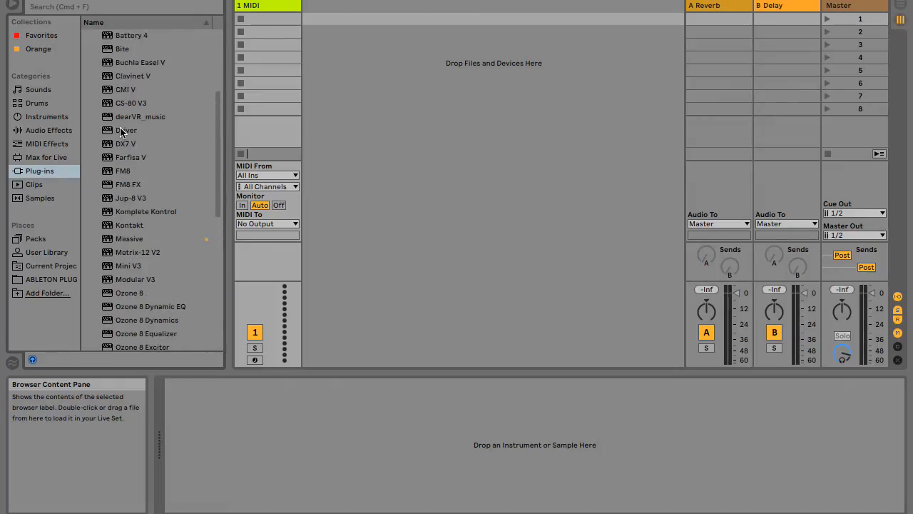
scroll(121, 131, "up", 5)
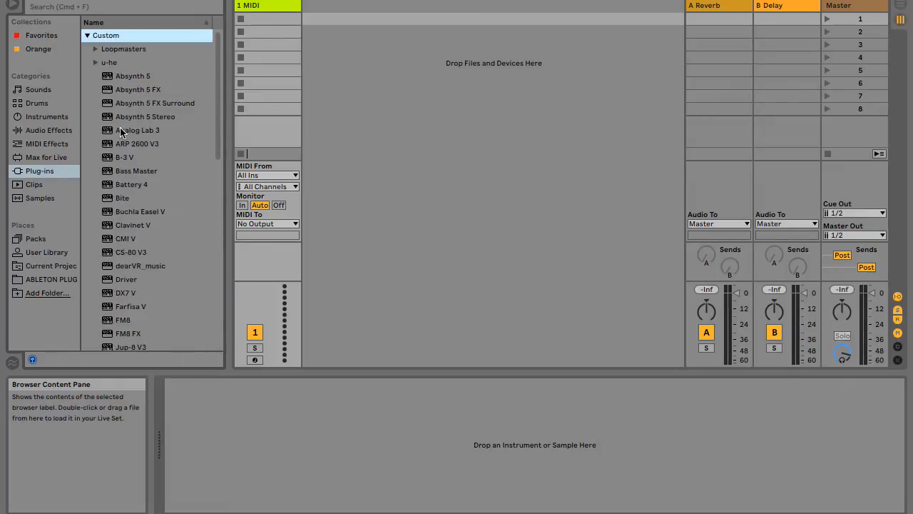
left_click(97, 49)
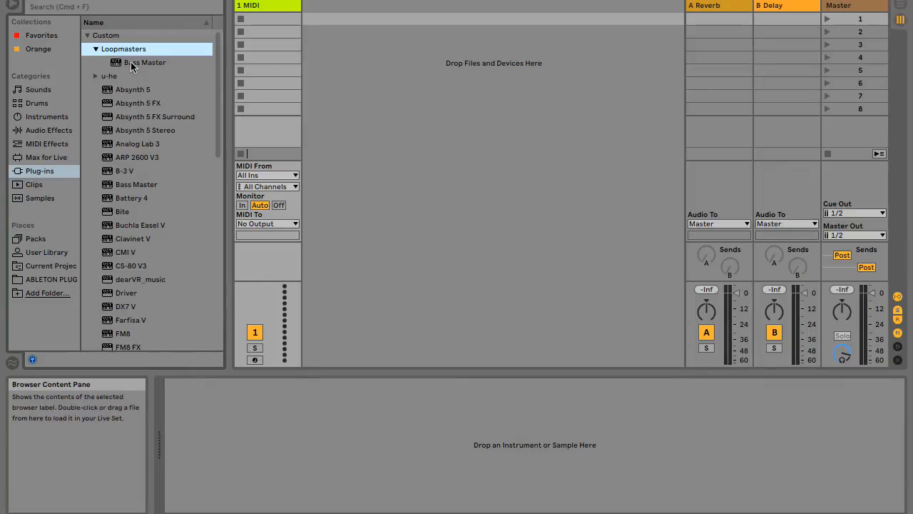
left_click(96, 49)
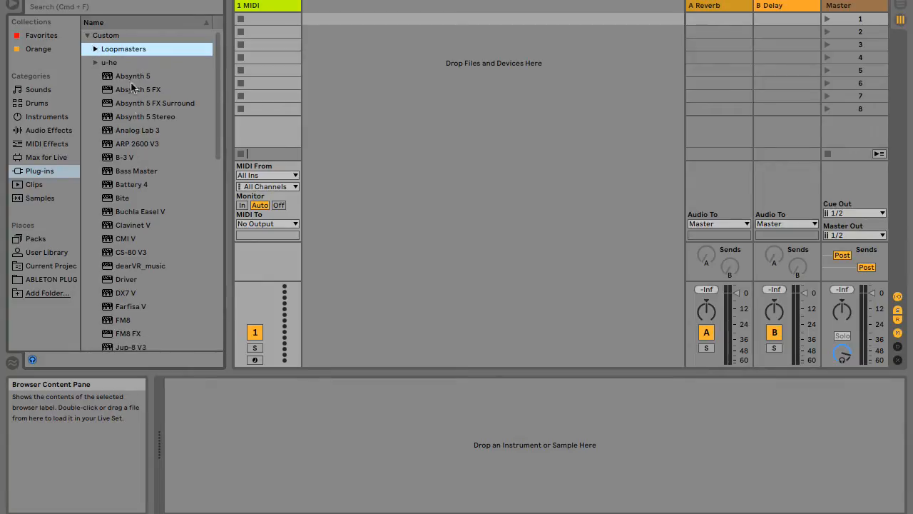
scroll(132, 107, "down", 10)
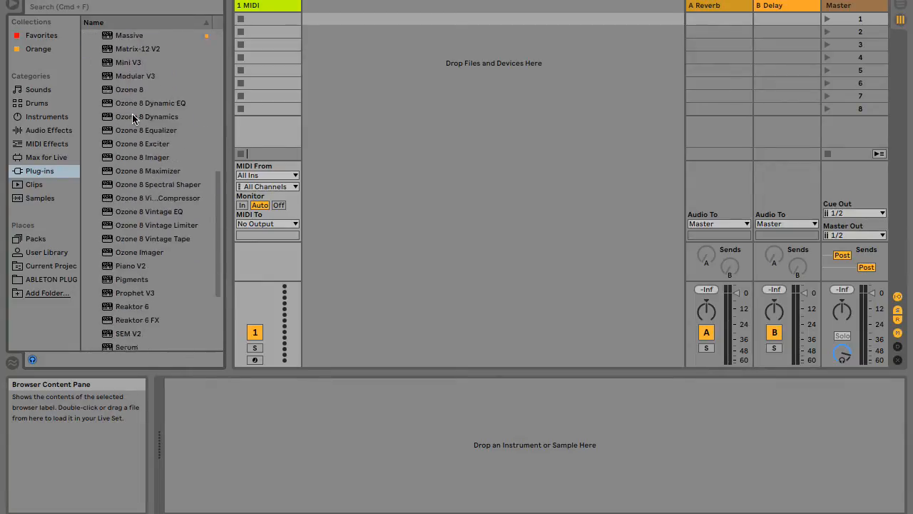
scroll(133, 119, "down", 2)
scroll(132, 116, "down", 3)
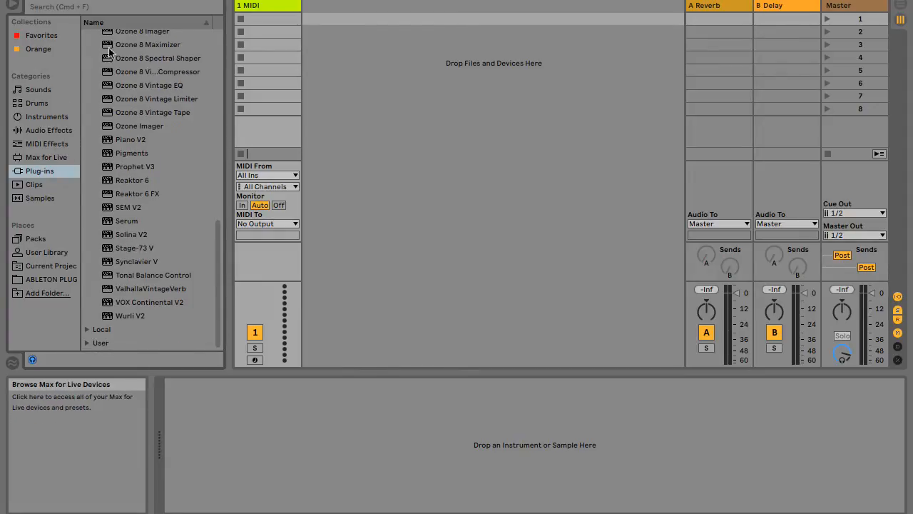
Browse the installed Live clips in the Clips category.
left_click(38, 187)
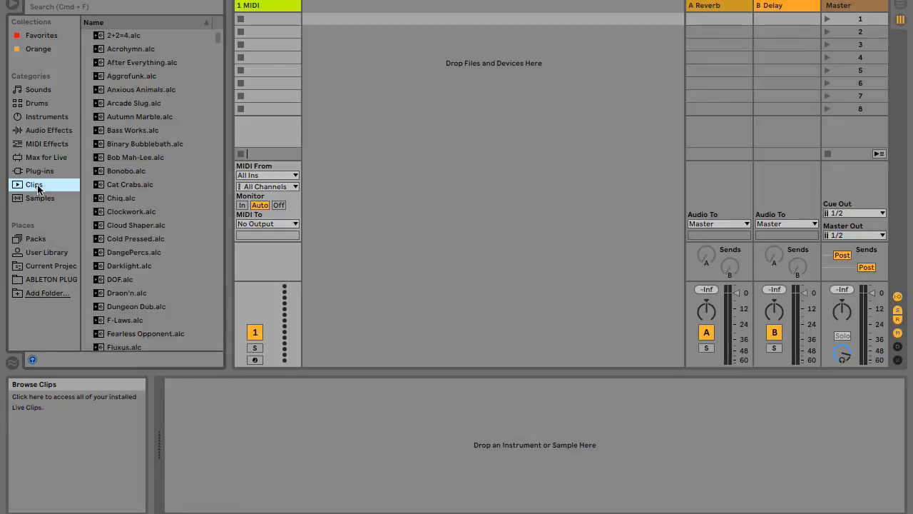
scroll(112, 263, "down", 5)
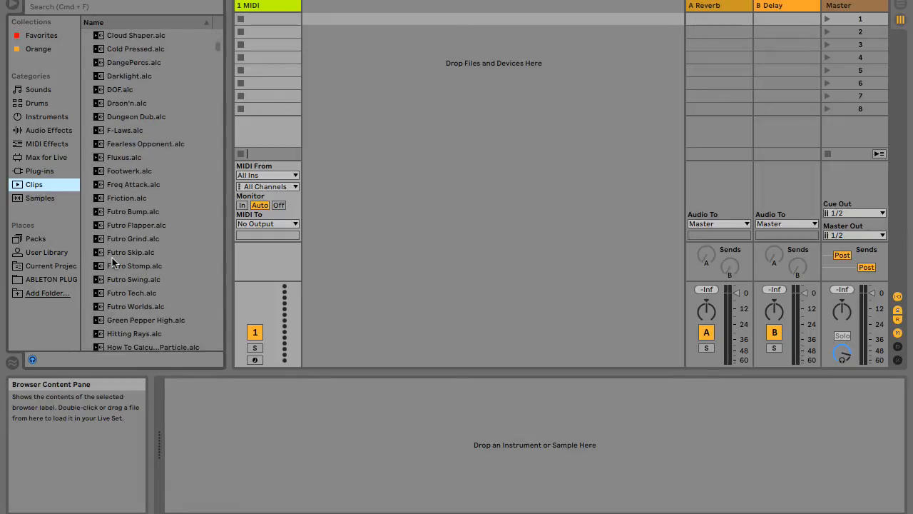
scroll(112, 263, "down", 2)
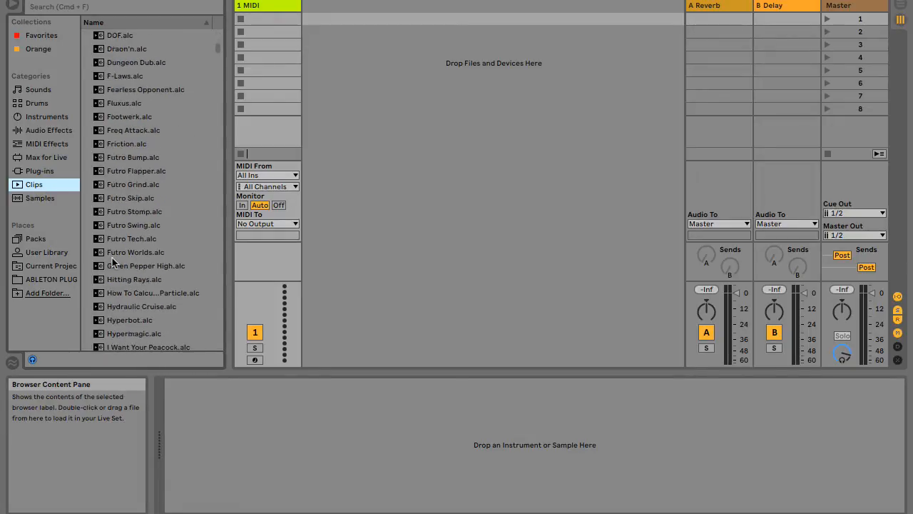
Preview the 7y9A Kit samples BassHit6, BassRev1, BluePerc1 and HiPerc1 in the Samples category.
left_click(36, 199)
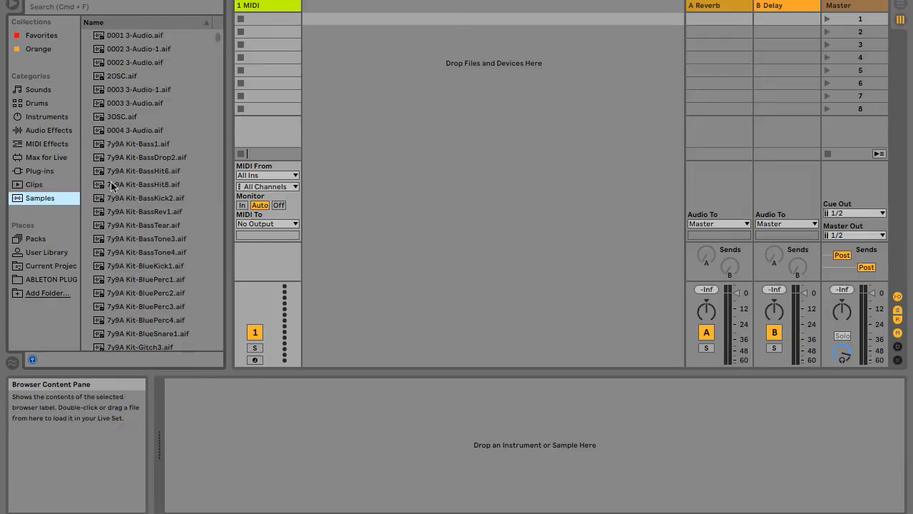
left_click(146, 174)
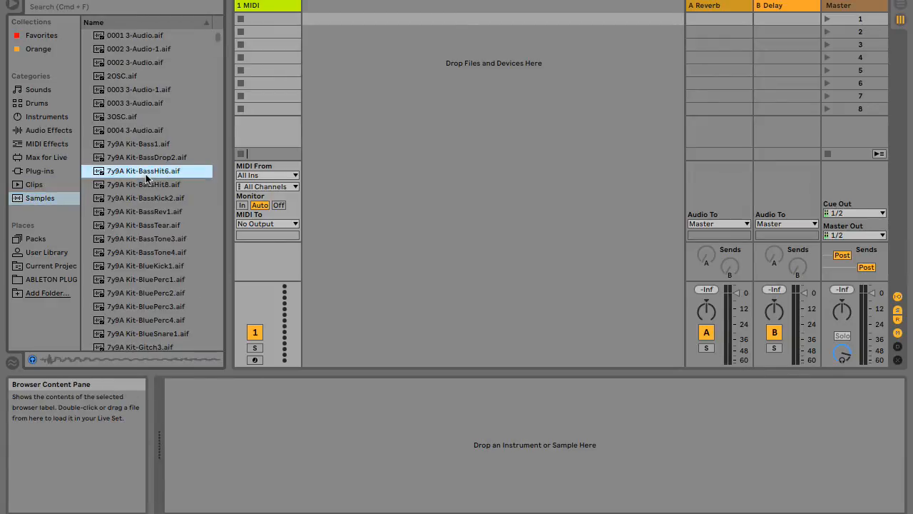
left_click(172, 213)
left_click(127, 281)
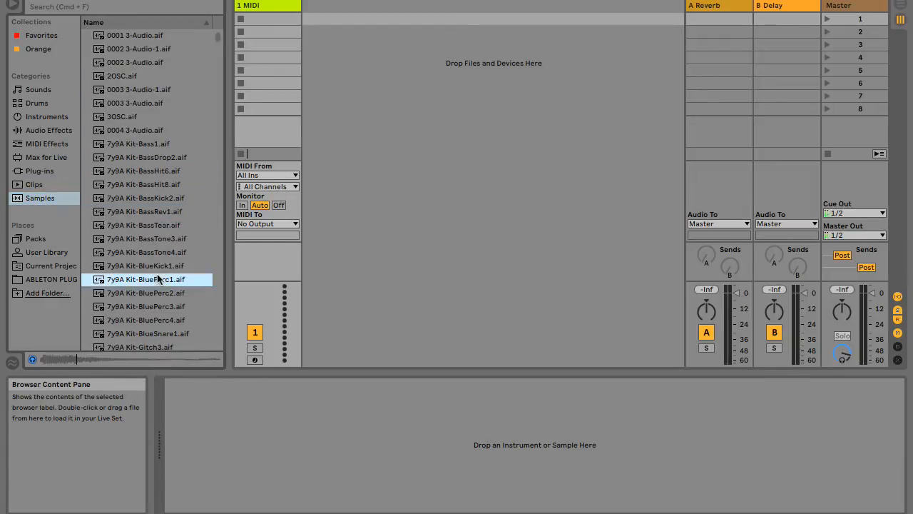
scroll(157, 274, "down", 8)
left_click(168, 209)
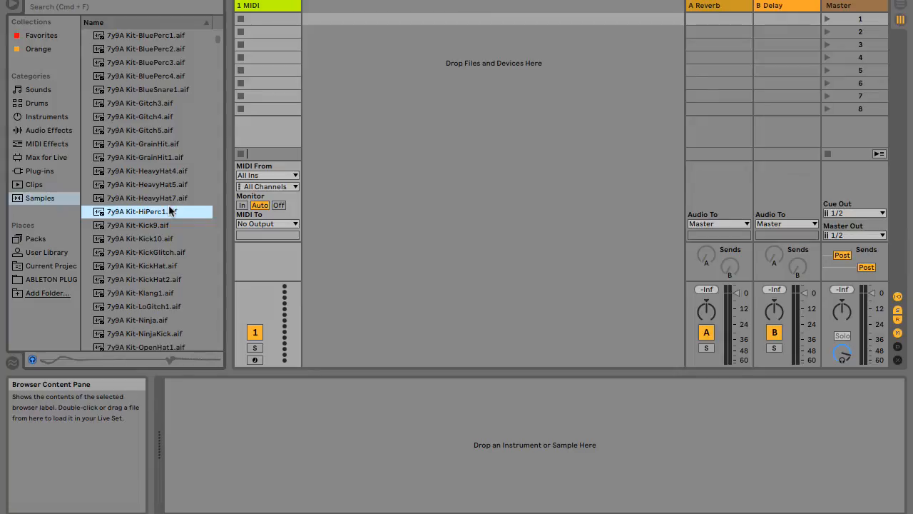
View the installed packs, collapsing the Demo Set folder and the Spectrum...g Noises pack that contains it.
left_click(34, 239)
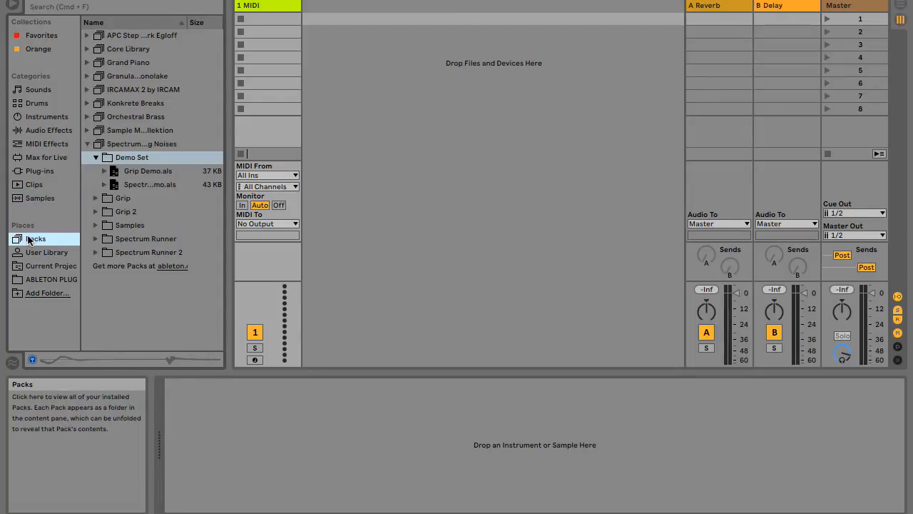
left_click(96, 156)
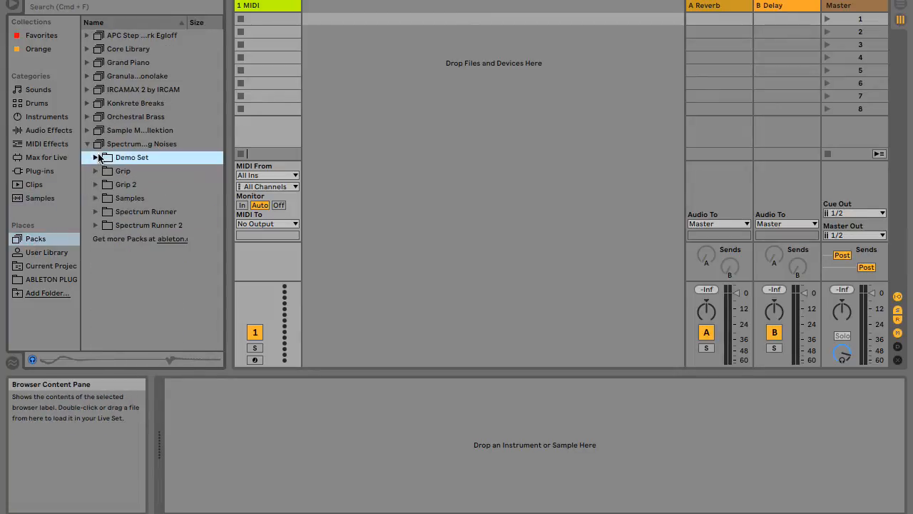
left_click(88, 145)
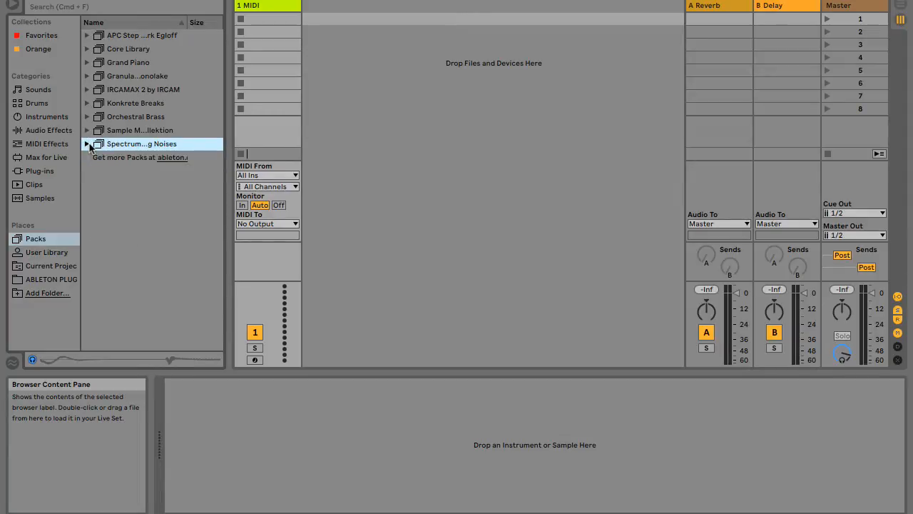
View the User Library with its Samples folder, and the files of the Current Project.
left_click(47, 251)
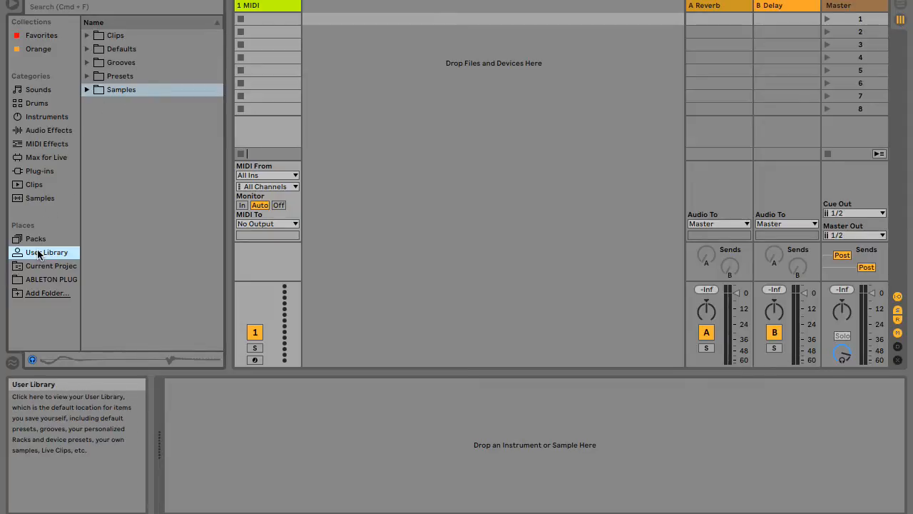
left_click(88, 91)
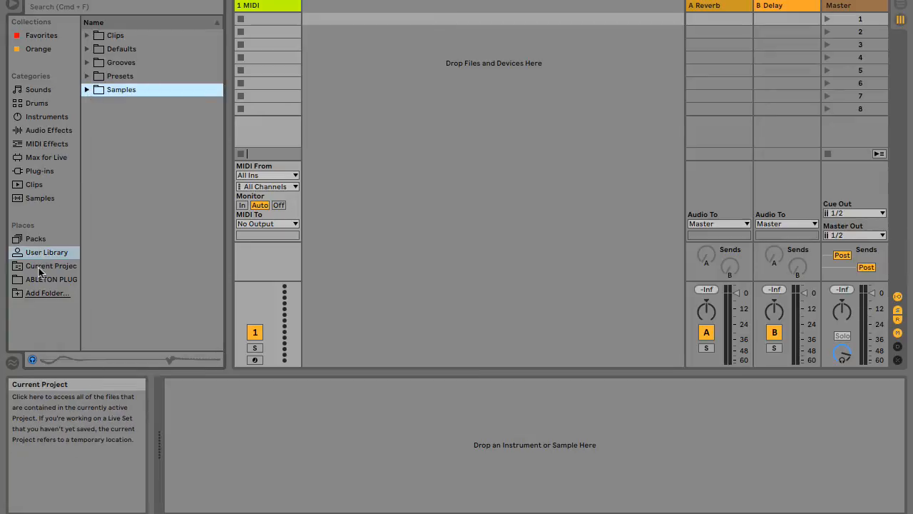
left_click(64, 267)
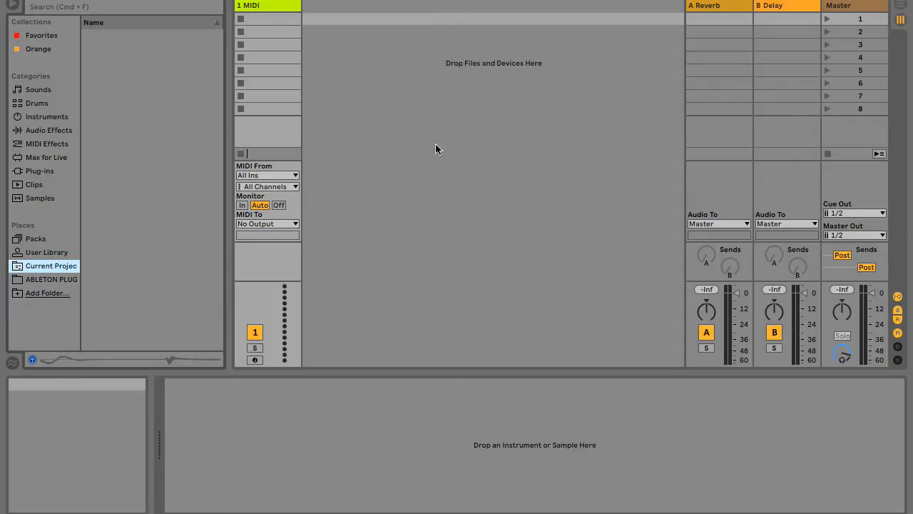
Look through the packs stored in the ABLETON PLUG folder under Places.
left_click(59, 282)
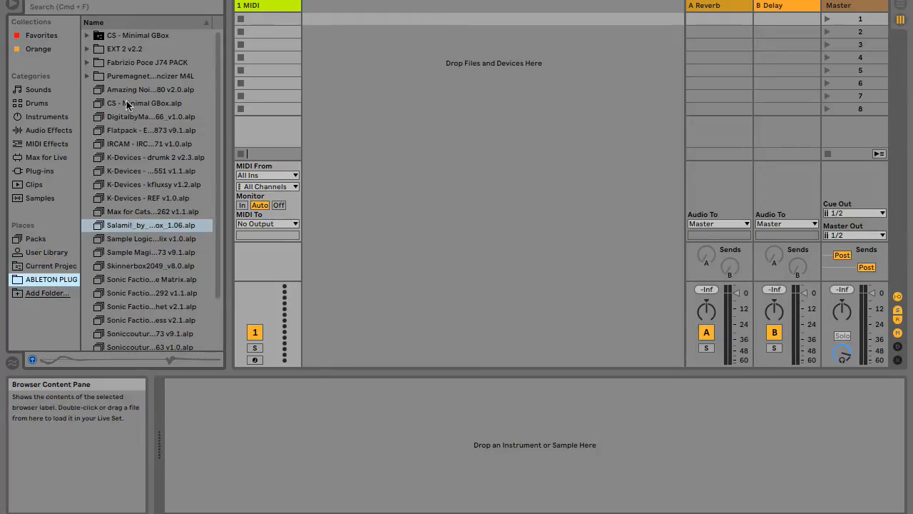
scroll(137, 276, "down", 2)
scroll(136, 275, "up", 2)
scroll(138, 279, "down", 2)
scroll(138, 279, "up", 2)
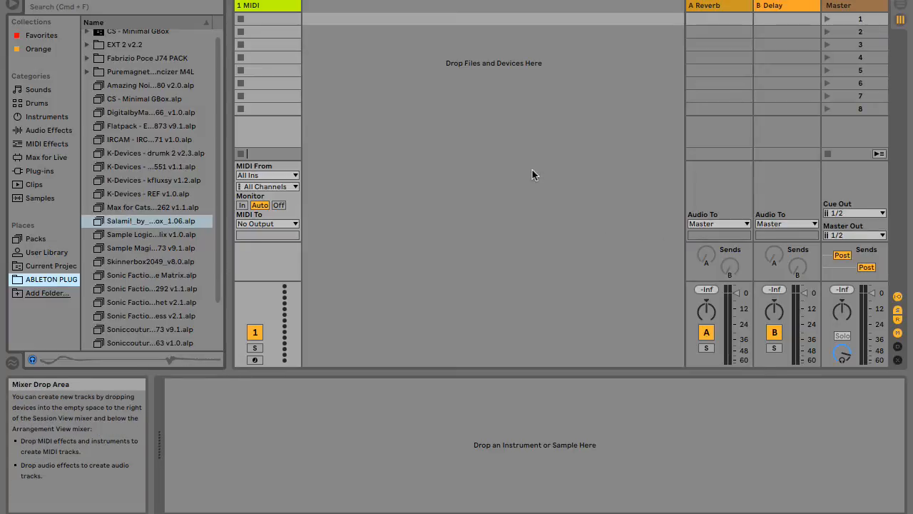
Switch to the Arrangement View and shorten the loop region so that it ends at bar 5.
left_click(897, 14)
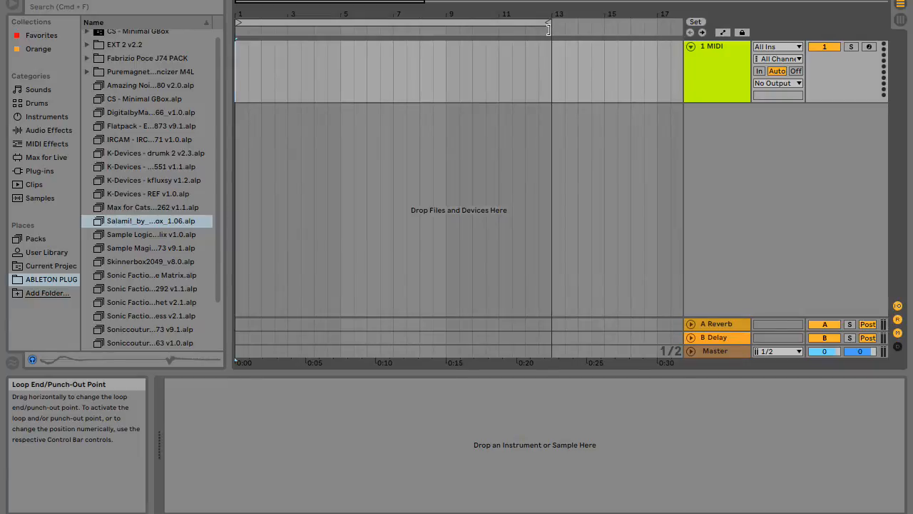
left_click_drag(548, 27, 343, 11)
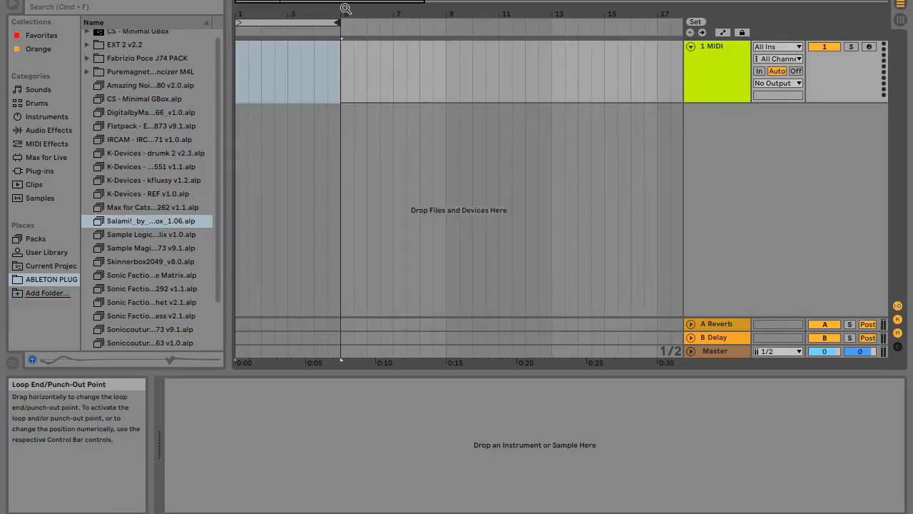
key("Left")
key("Right")
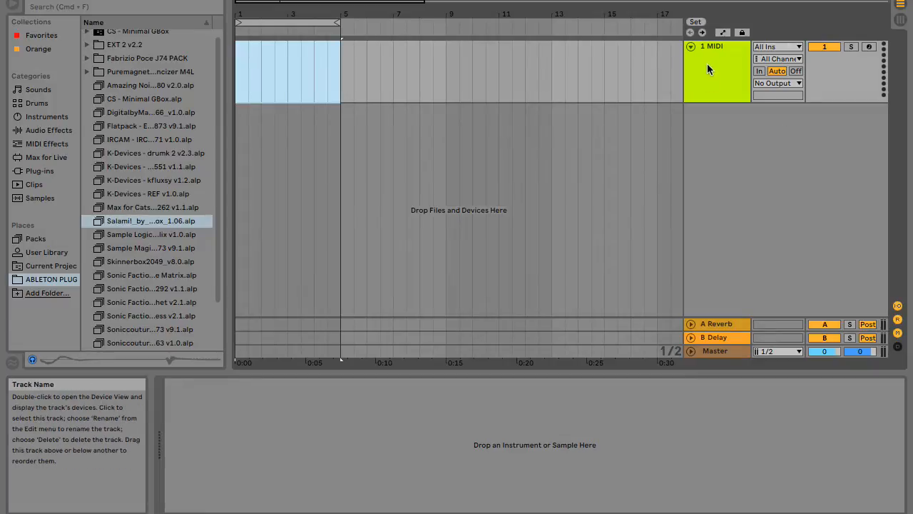
Insert an empty MIDI clip on the 1 MIDI track from the start of bar 1 to bar 5.
left_click(237, 51)
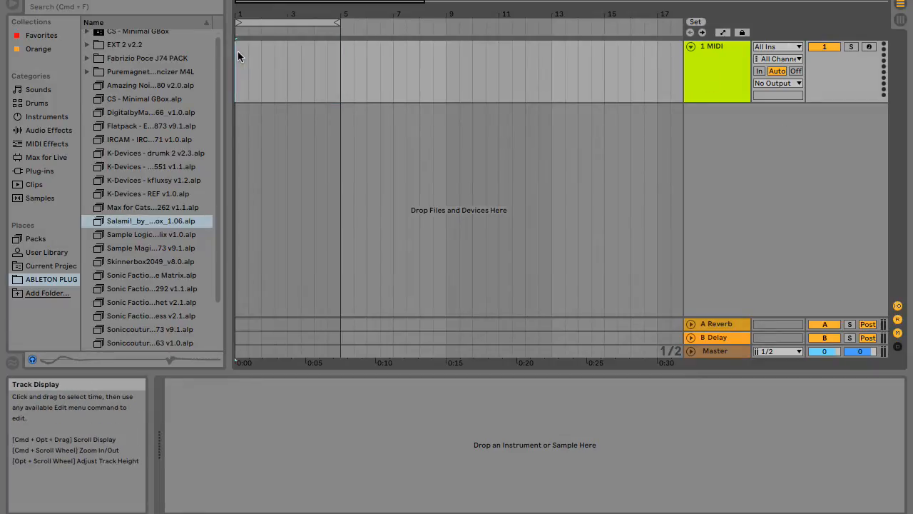
left_click_drag(237, 52, 341, 68)
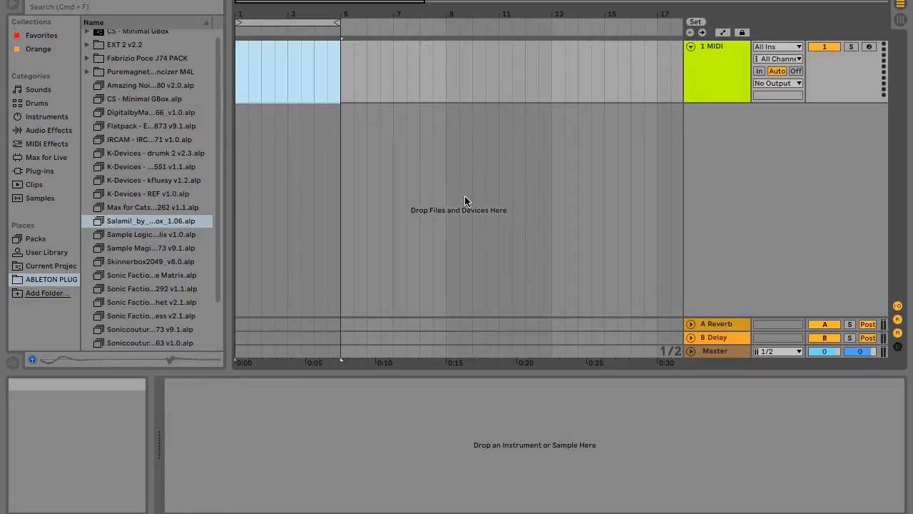
key("super+shift+m")
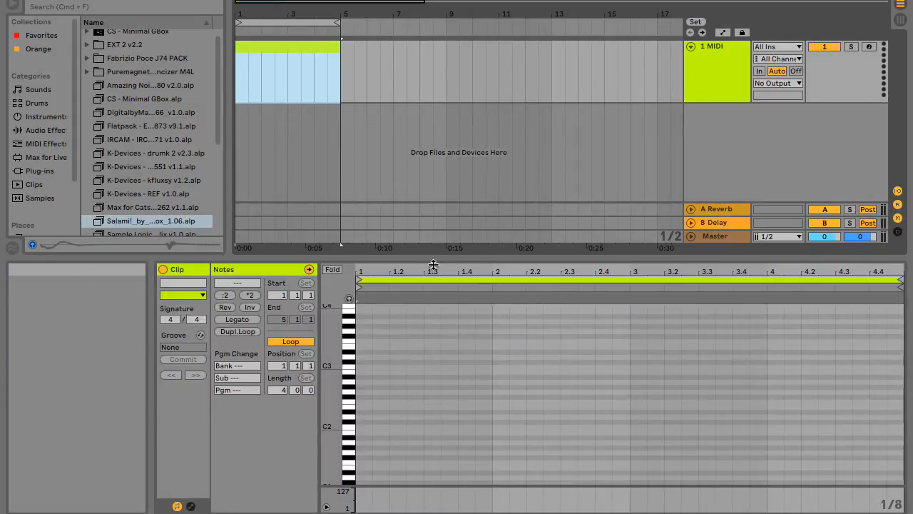
Turn on Fold in the clip's note editor and add an eighth-note F#3 on the second eighth of bar 1.
left_click_drag(431, 264, 401, 233)
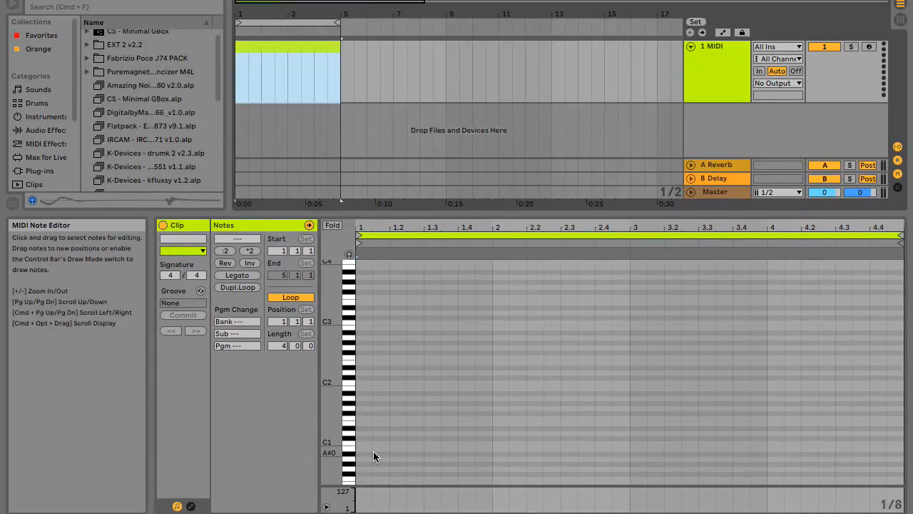
double_click(365, 371)
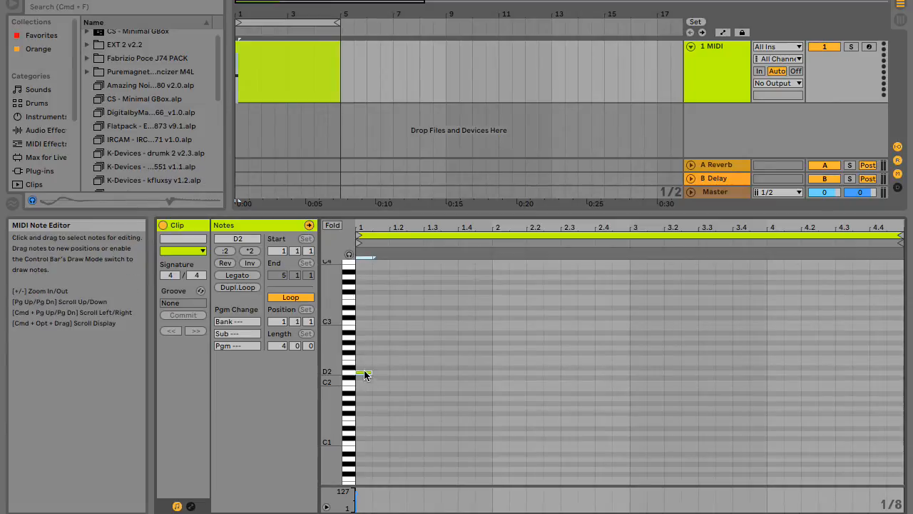
double_click(363, 369)
left_click(331, 227)
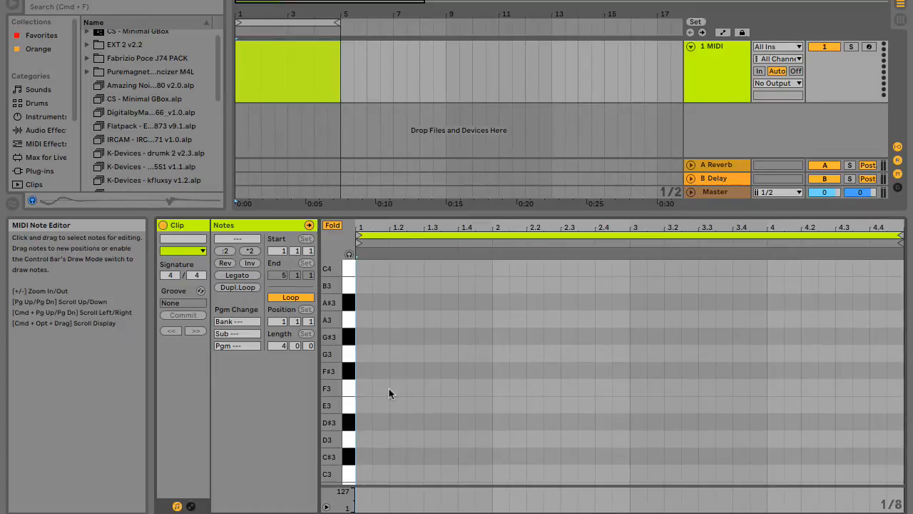
double_click(381, 371)
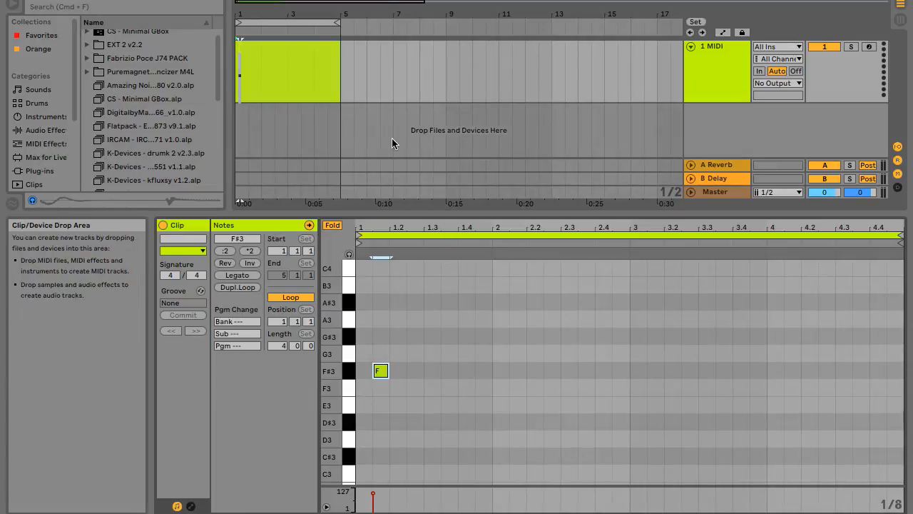
Start looped playback of the clip and show the 1 MIDI track's device chain instead of the note editor.
key("space")
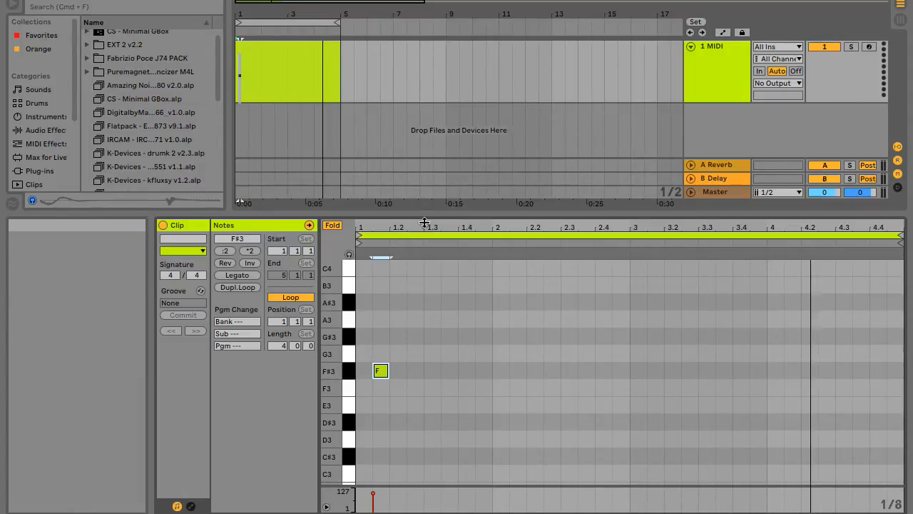
left_click_drag(424, 221, 422, 338)
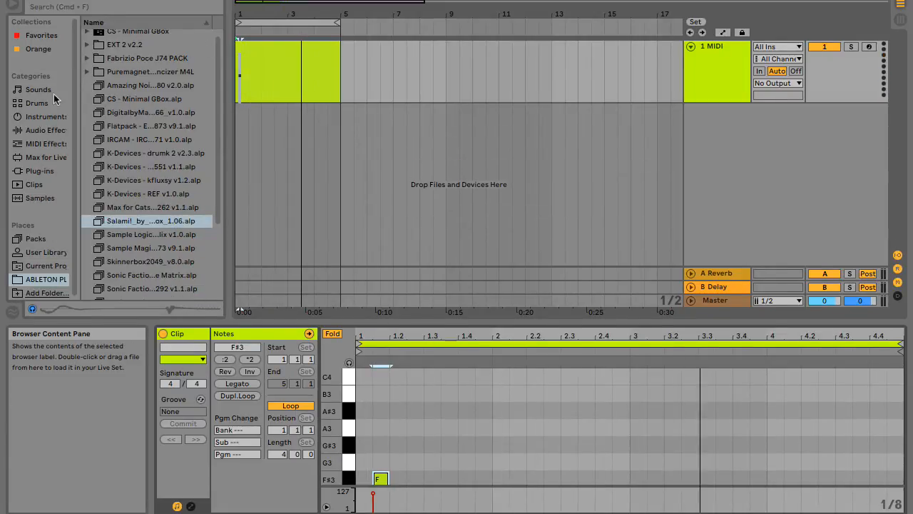
left_click(706, 51)
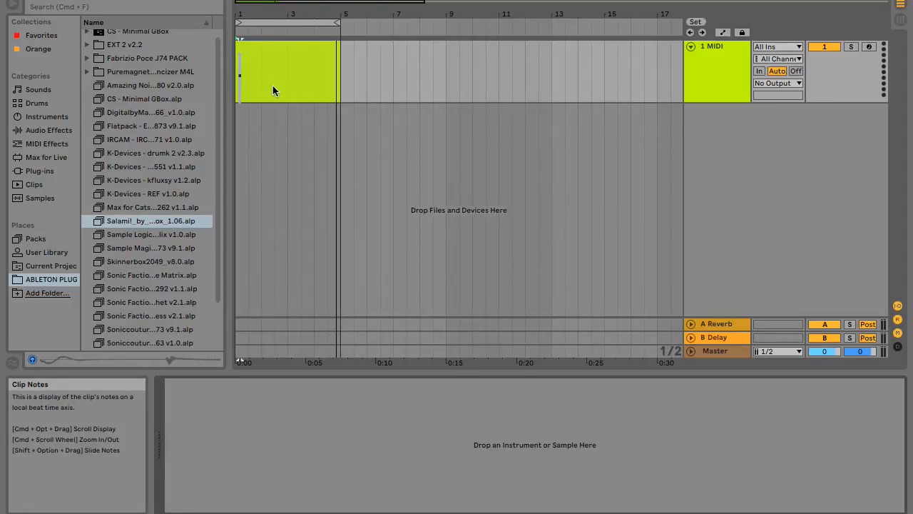
Search the browser for "piano" from the Sounds category and show all results in a single list.
left_click(43, 90)
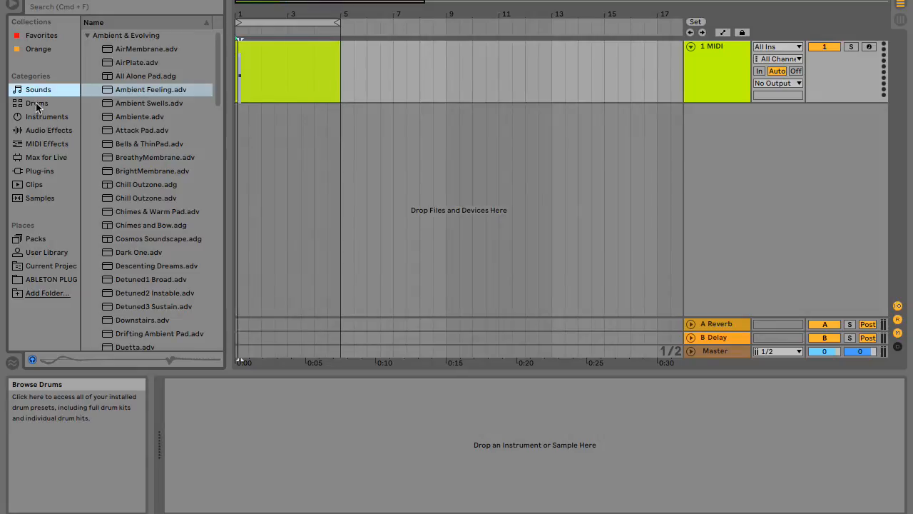
left_click(128, 4)
type("pl")
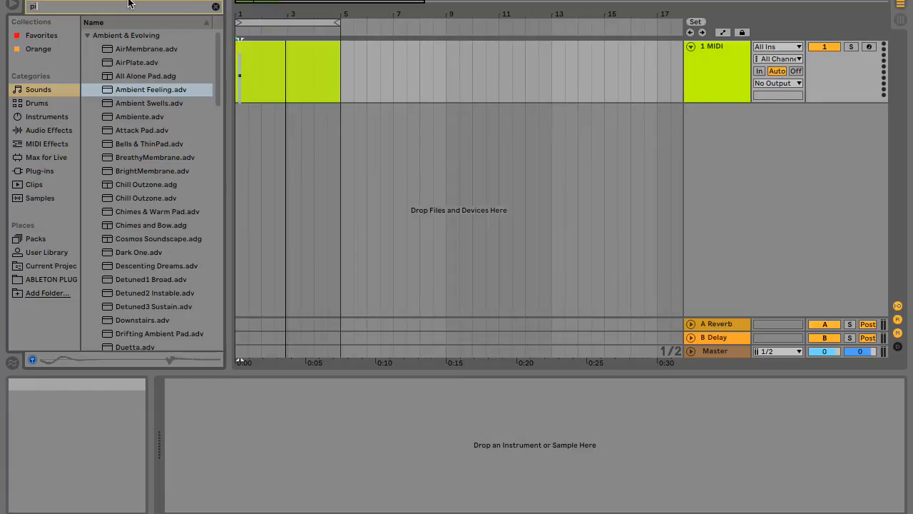
type("a")
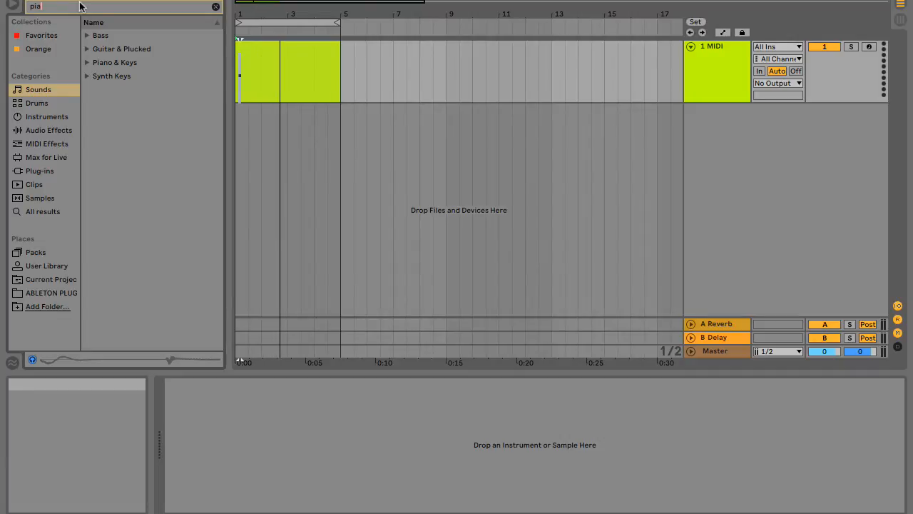
type("n")
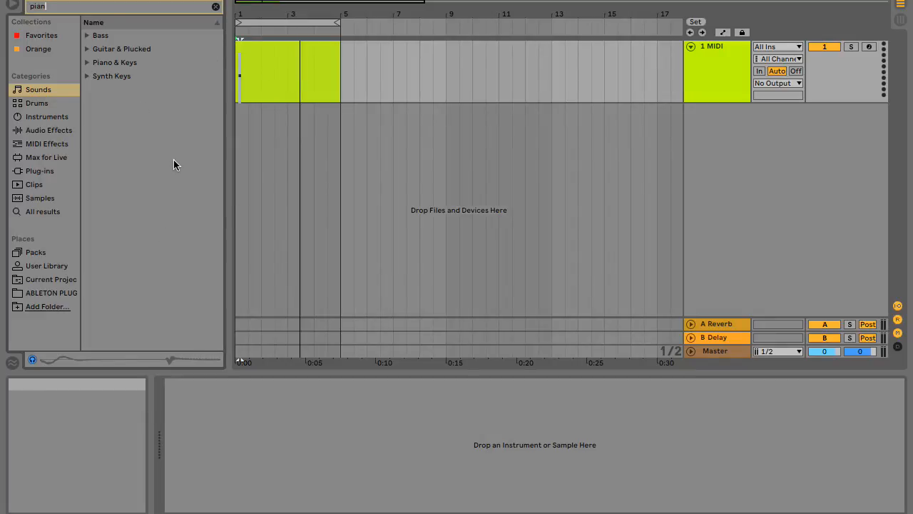
type("o")
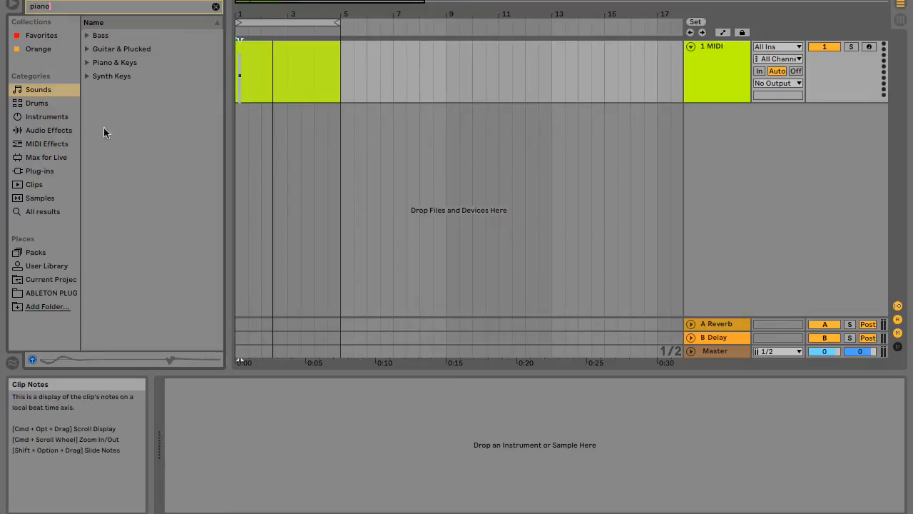
left_click(42, 209)
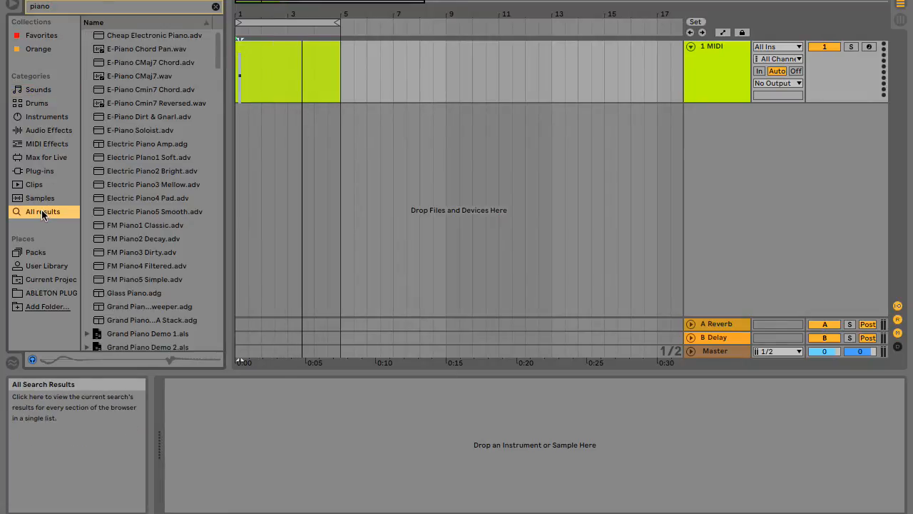
Preview the piano search results one after another, from Cheap Electronic Piano down to the Grand Piano presets below the demo sets.
left_click(156, 35)
key("Down")
key("Down")
key("Down")
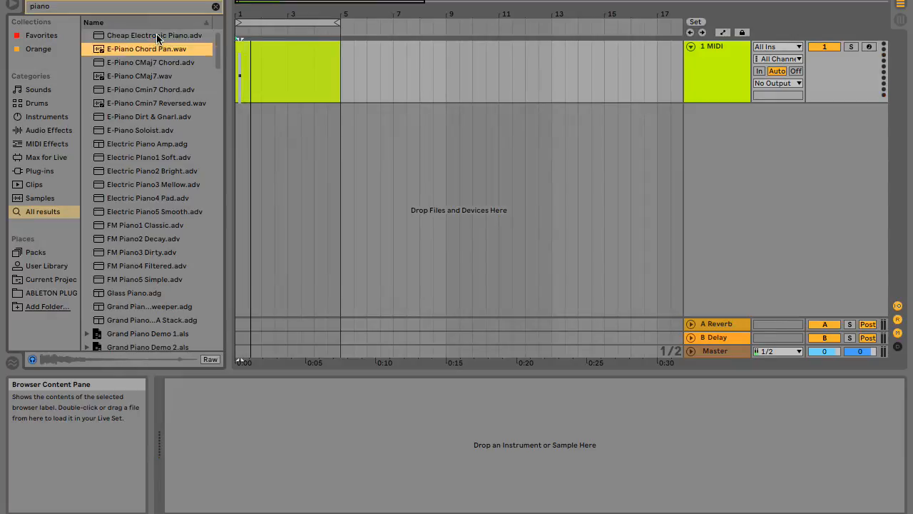
key("Down")
key("Down")
key("Down")
key("Down")
key("Down")
key("Down")
key("Down")
key("Down")
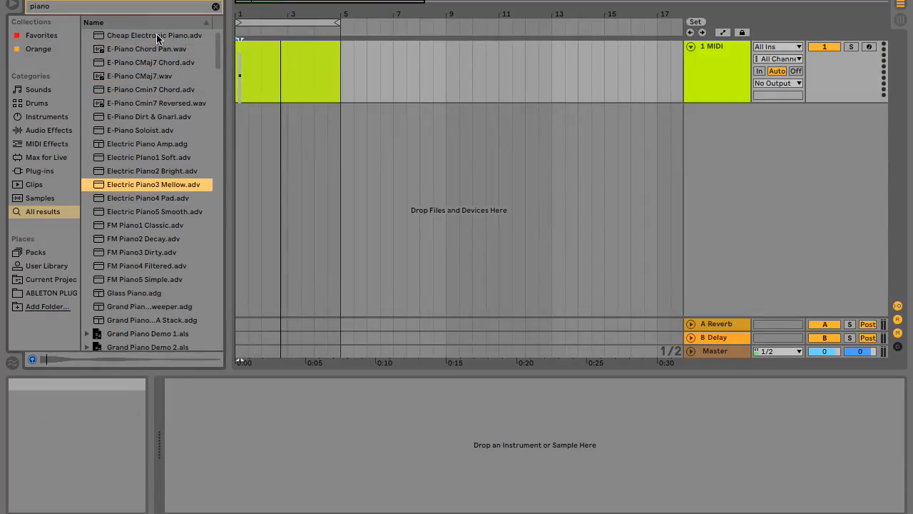
key("Down")
key("Down")
key("Down")
key("Down")
key("Down")
key("Down")
key("Down")
key("Down")
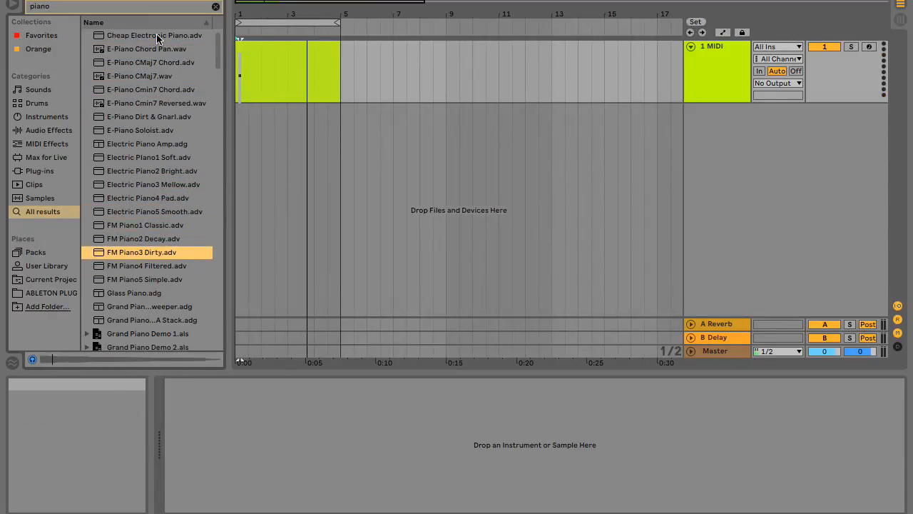
key("Down")
key("Down")
key("Down")
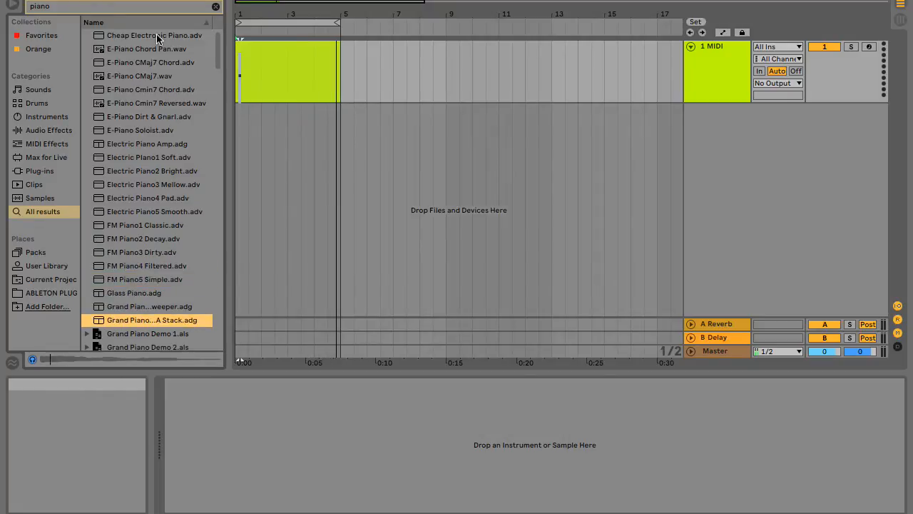
key("Down")
key("Down")
key("Down")
key("Down")
key("Down")
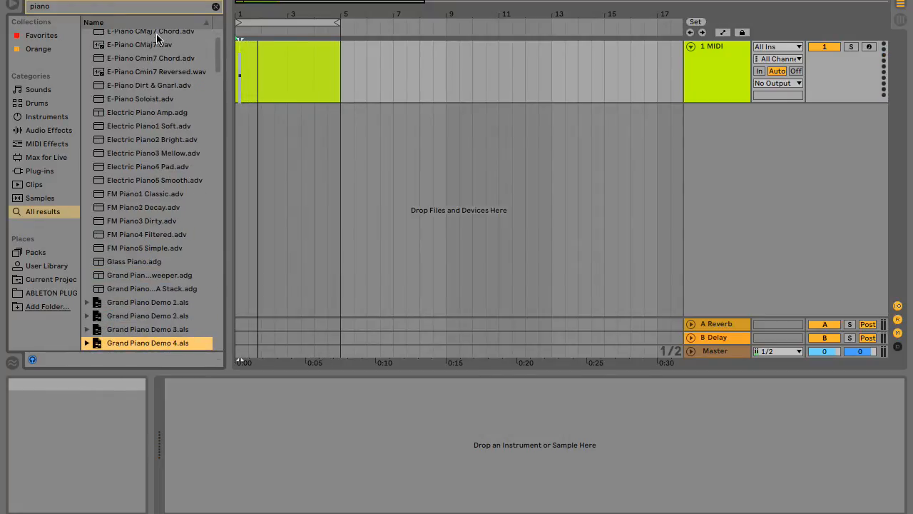
scroll(156, 33, "down", 1)
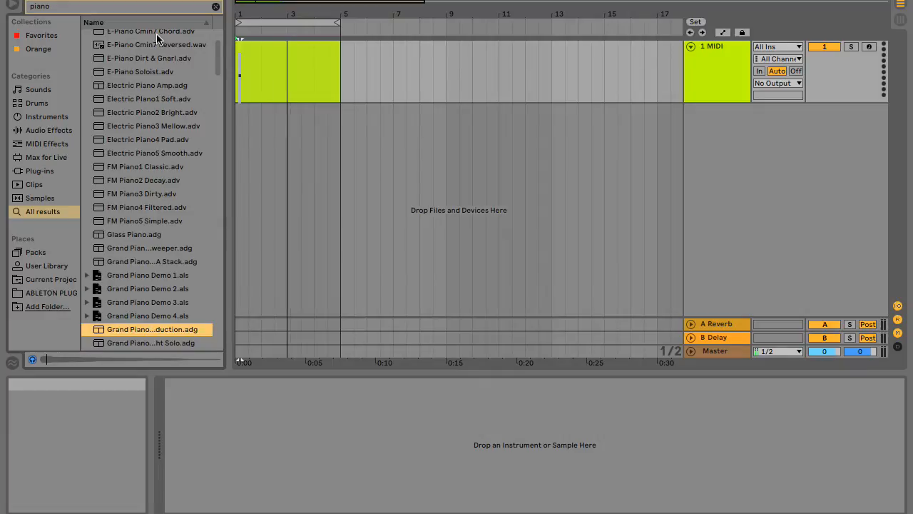
key("Down")
key("Down")
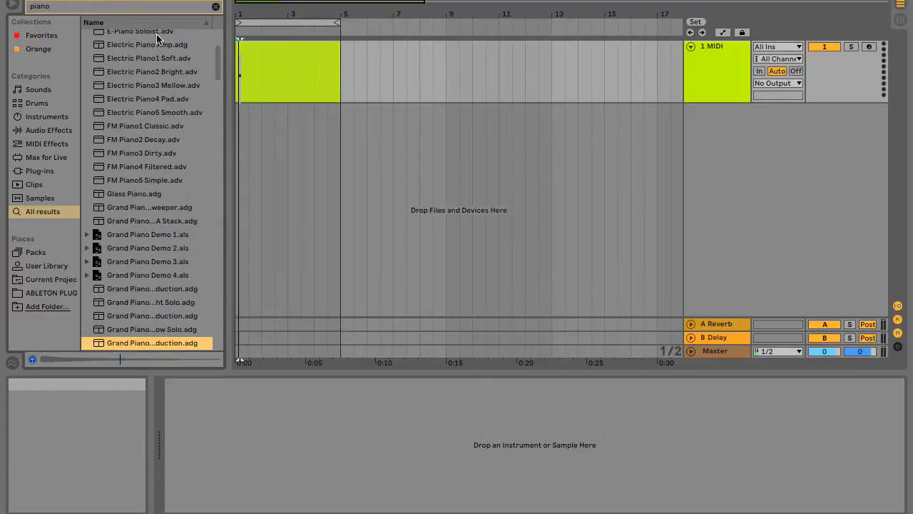
key("Down")
key("Up")
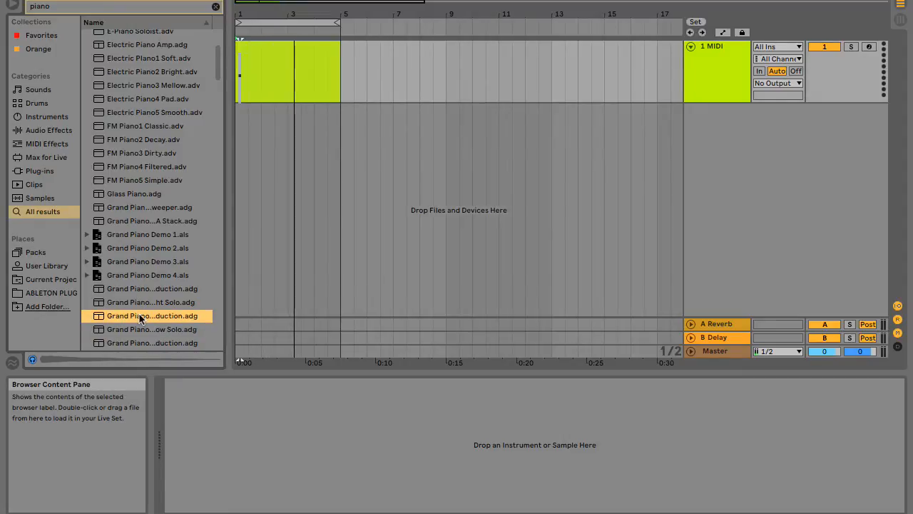
Preview the neighbouring Grand Piano presets and load the Grand Piano preset ending in "ht Solo" onto the MIDI track.
key("Down")
key("Up")
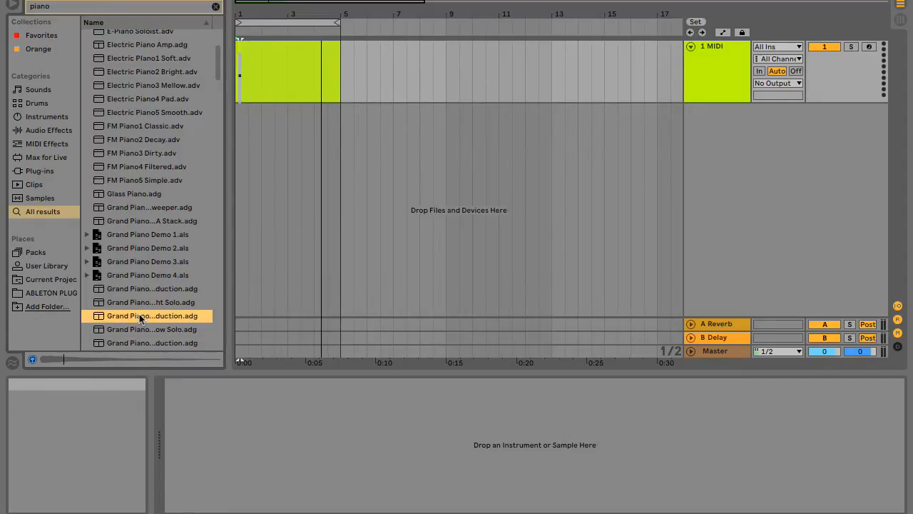
key("Up")
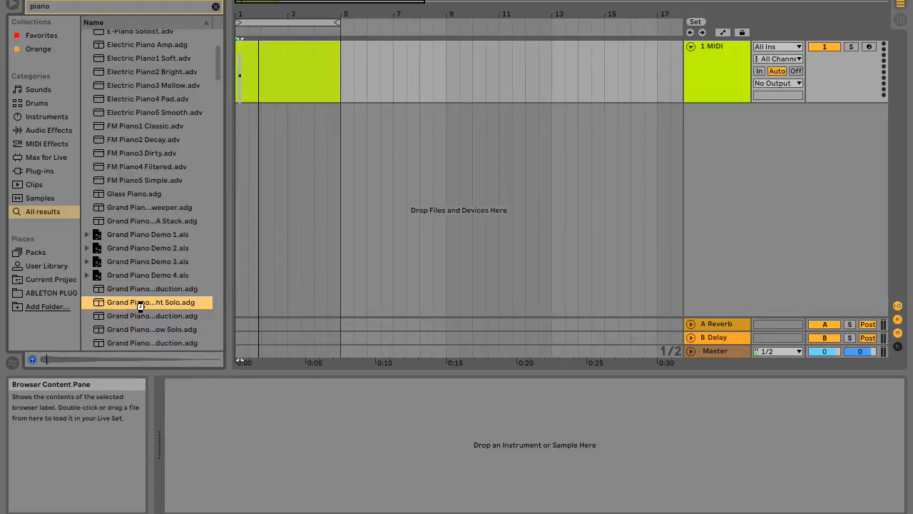
double_click(140, 304)
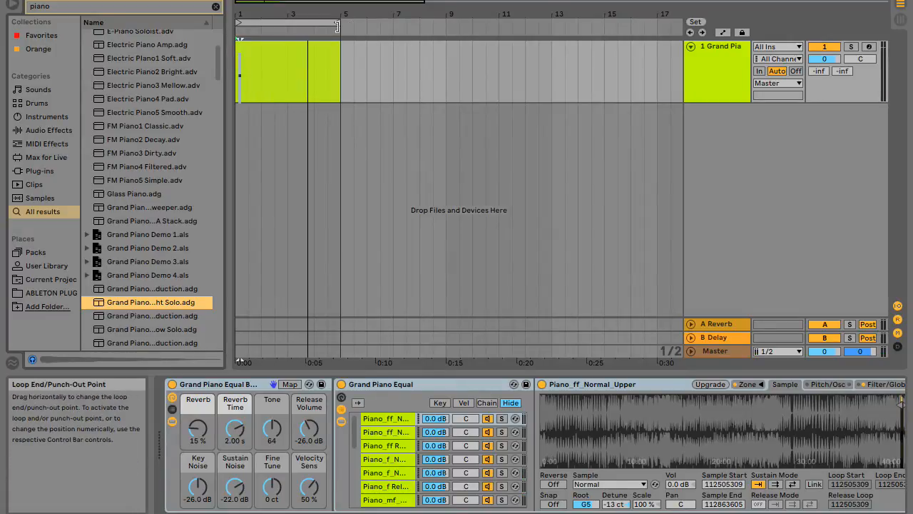
Shorten the arrangement loop to the first half bar, ending at 1.3, with the start of the clip in close view.
left_click_drag(338, 26, 246, 29)
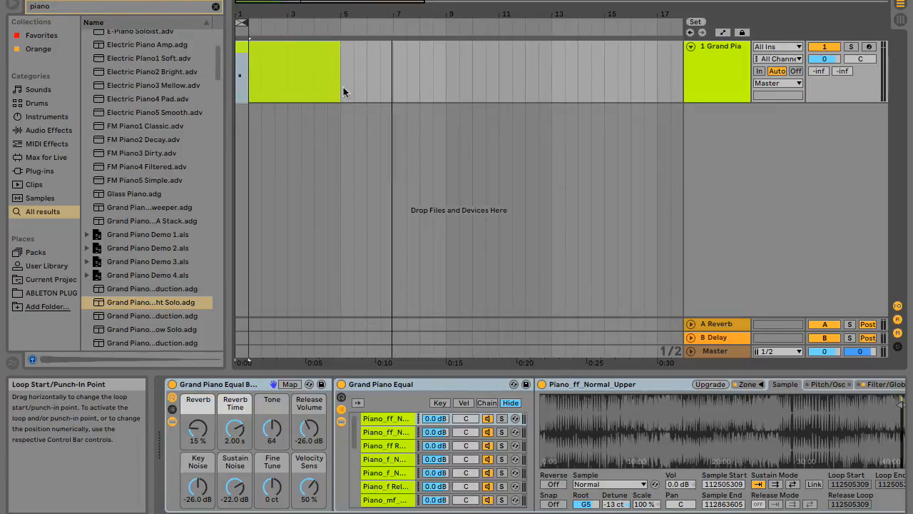
left_click(283, 15)
left_click_drag(283, 15, 294, 15)
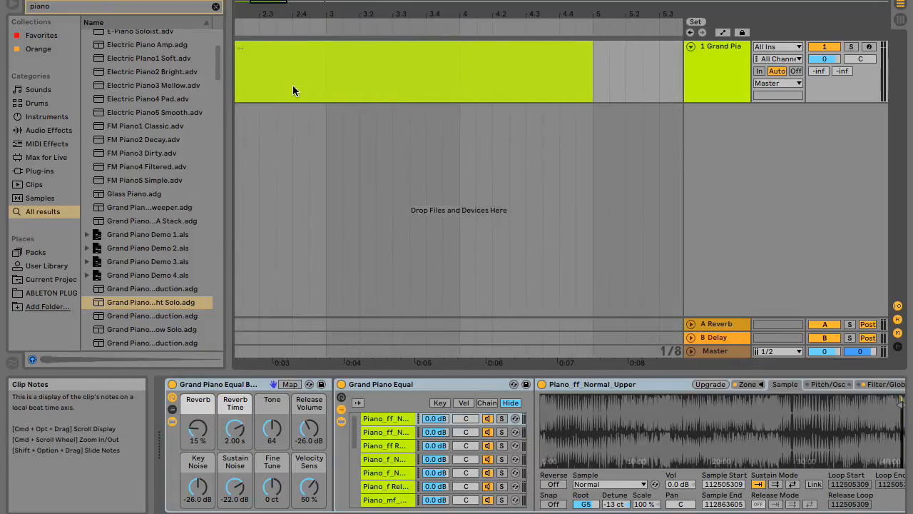
scroll(292, 85, "left", 5)
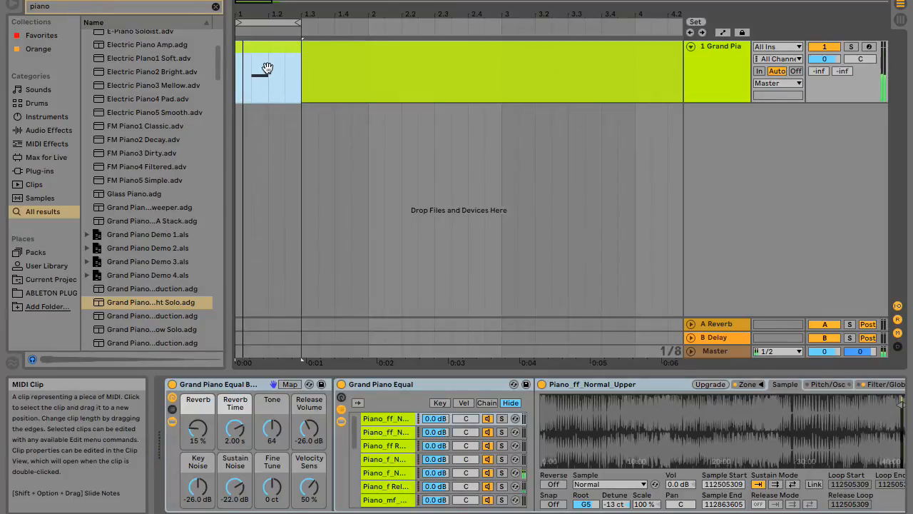
Open the piano clip's note editor, enlarge it, and turn off Fold to show all keys.
double_click(266, 64)
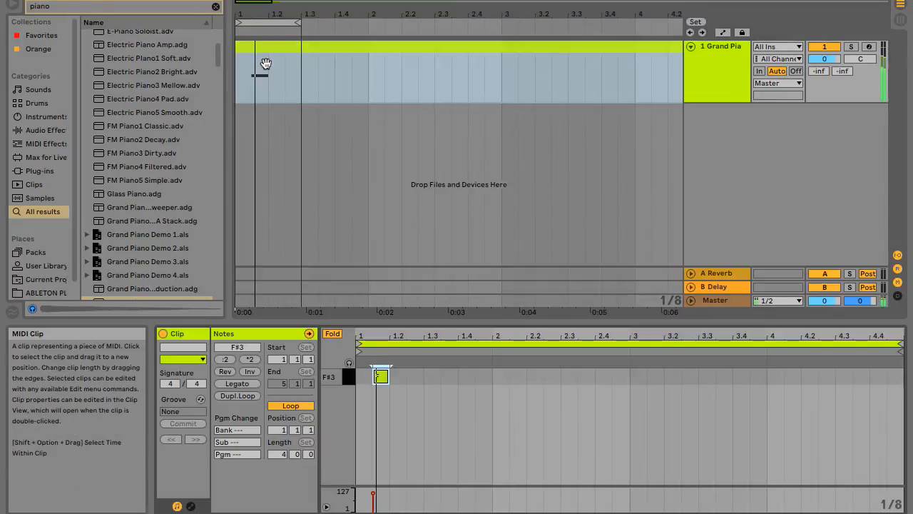
left_click_drag(406, 333, 406, 193)
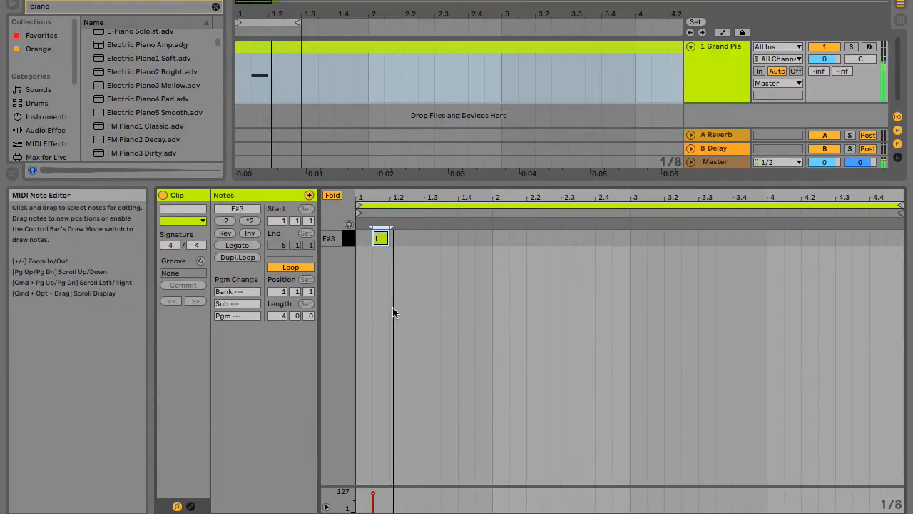
left_click(333, 195)
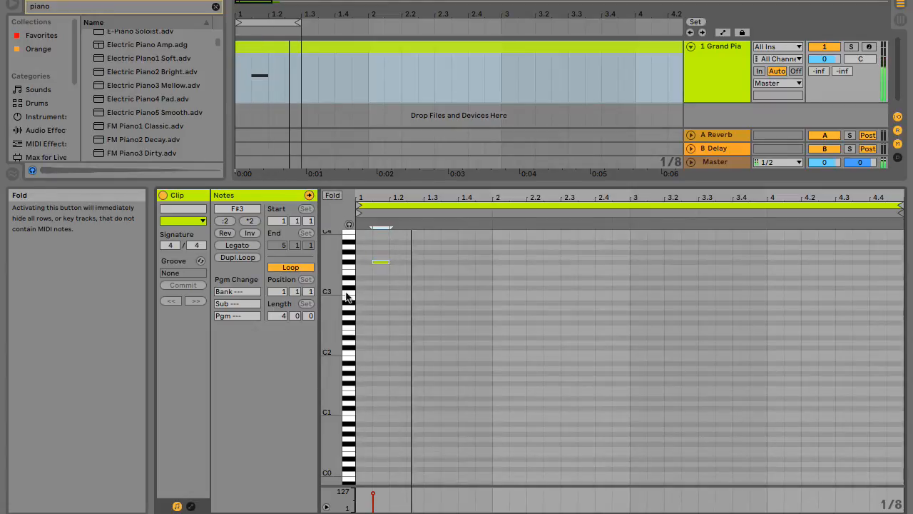
mouse_move(333, 299)
left_mouse_down()
mouse_move(352, 299)
mouse_move(334, 300)
left_mouse_up()
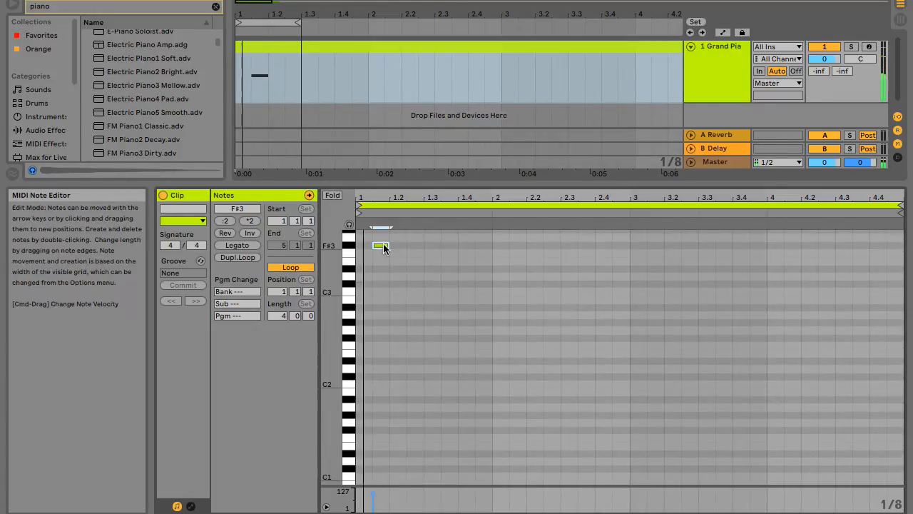
Move the F#3 note to C3 at the start of bar 1 and add an eighth-note F#2 at 1.2.3.
left_click_drag(383, 247, 379, 273)
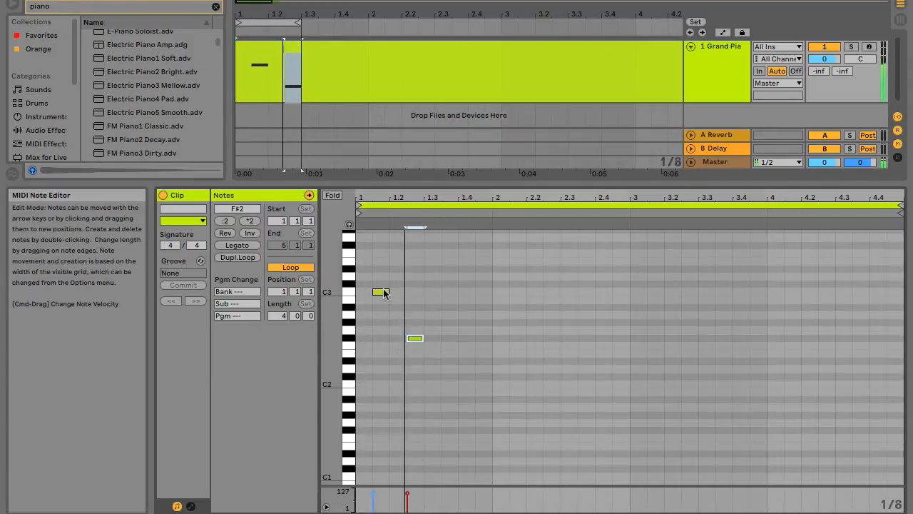
left_click_drag(383, 293, 367, 312)
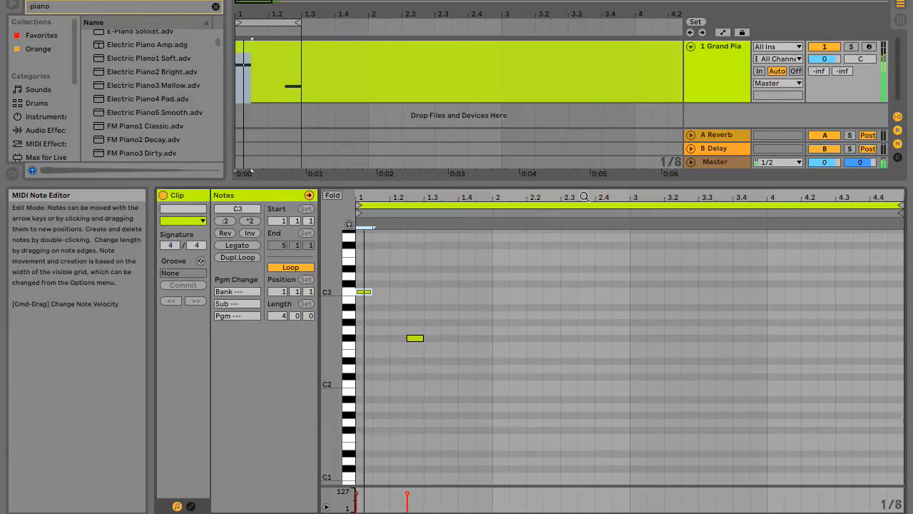
left_click_drag(681, 219, 681, 238)
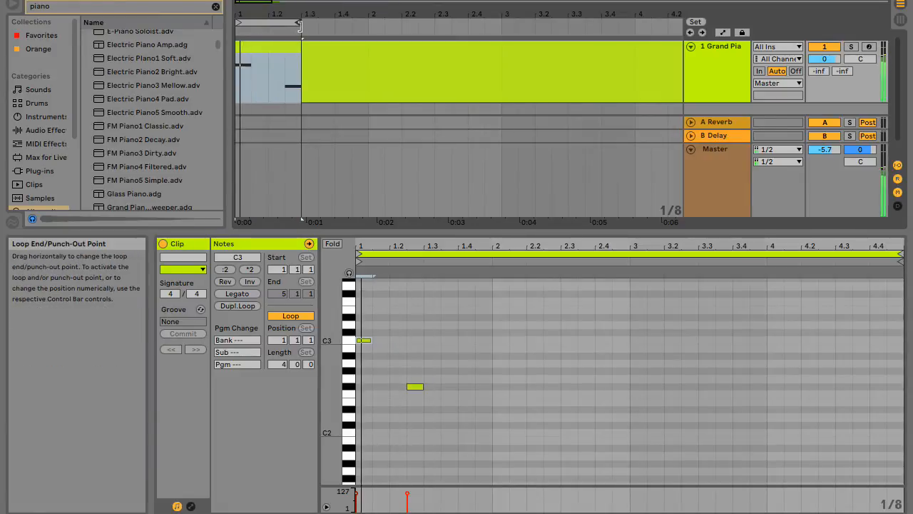
Move the F#2 note earlier to beat 1.2 and add an eighth-note A2 at 1.2.3.
left_click(414, 387)
left_click_drag(414, 387, 403, 388)
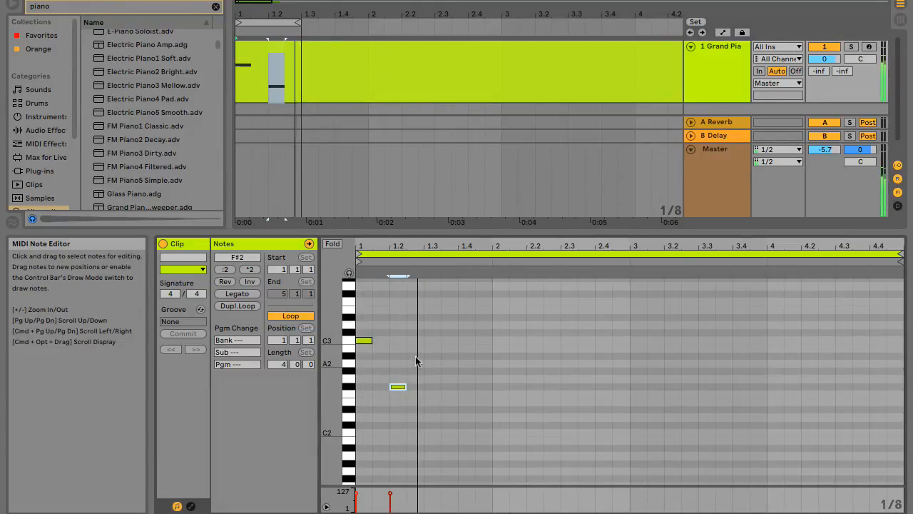
double_click(415, 361)
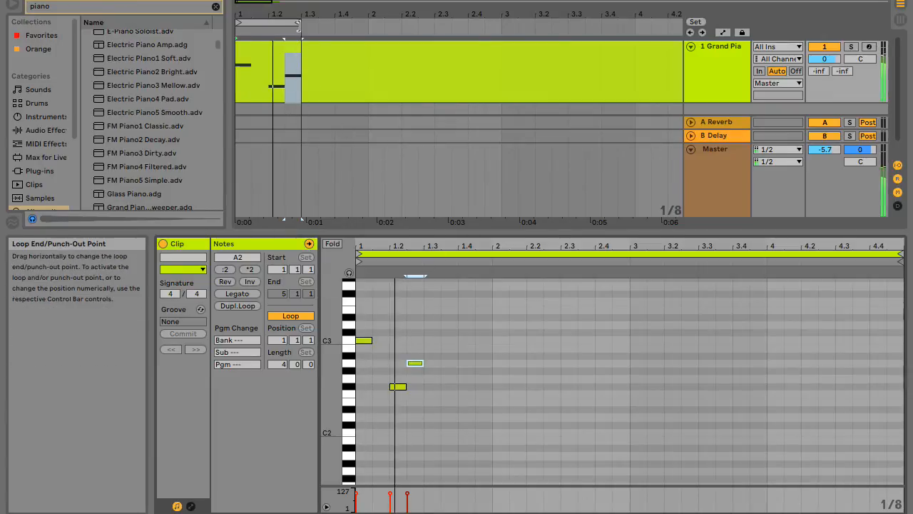
Extend the arrangement loop to 1.3.3 and add an eighth note on beat 1.3, pitched at F#2.
left_click_drag(298, 25, 312, 29)
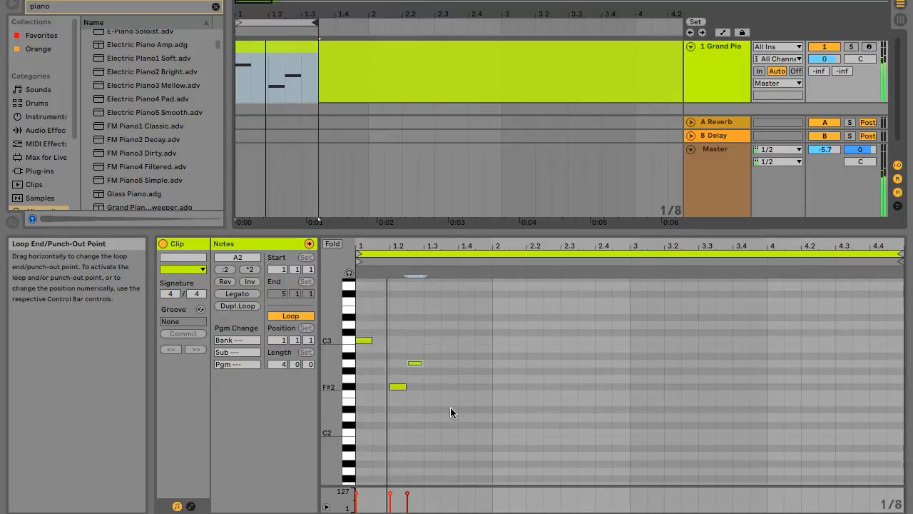
double_click(436, 348)
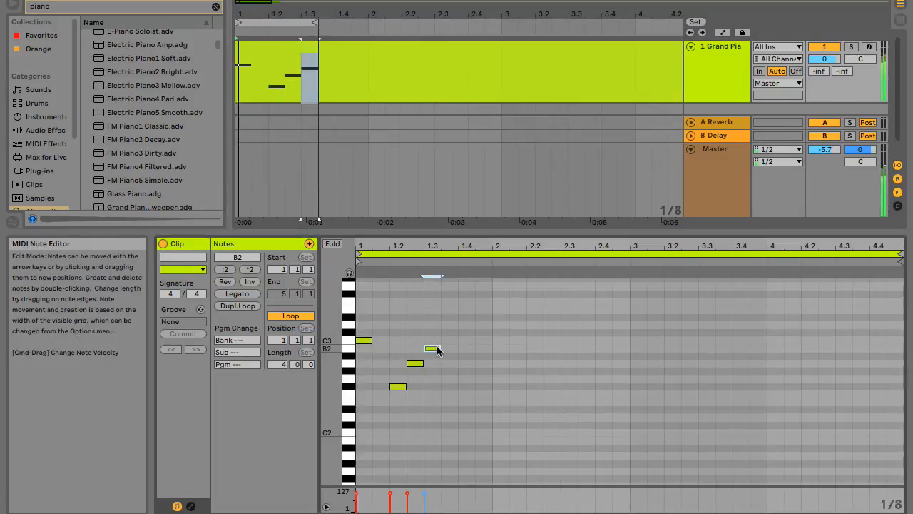
left_click_drag(437, 347, 430, 389)
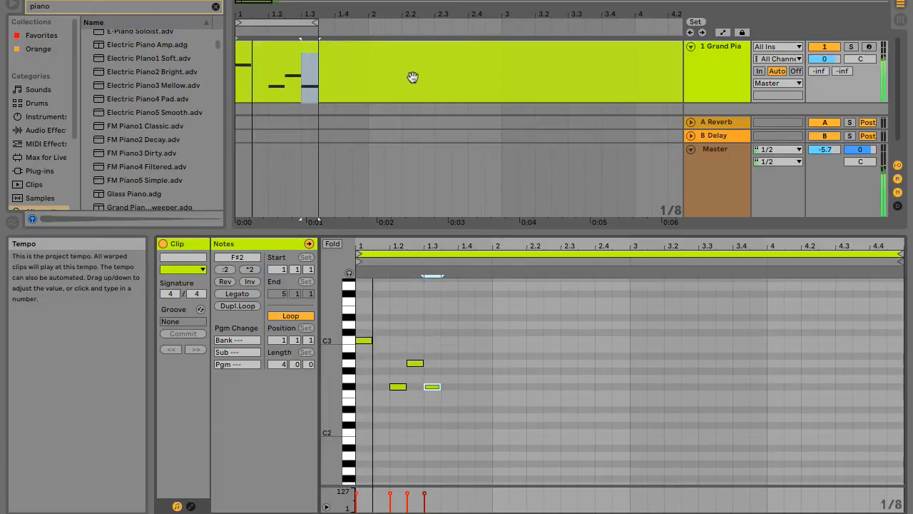
Lower the Master track volume to -7.6 and raise the note on beat 1.3 to B2.
left_click_drag(826, 148, 826, 150)
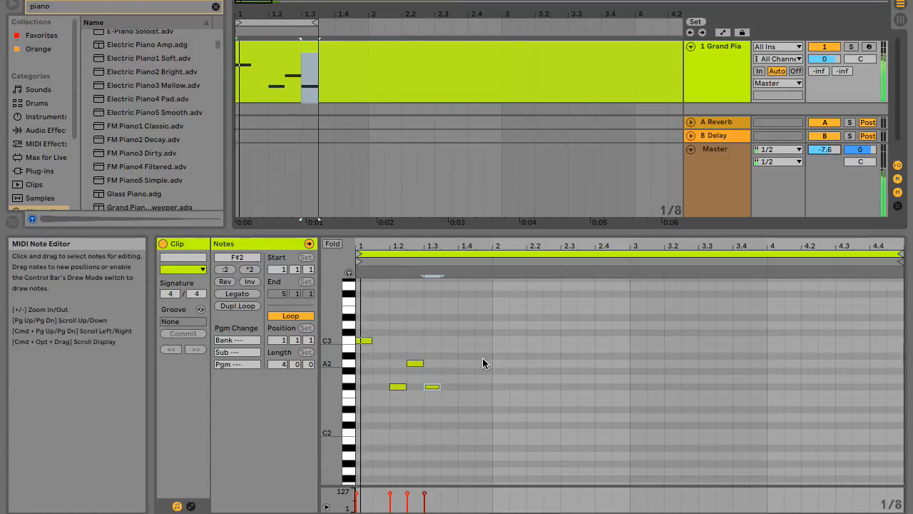
left_click_drag(432, 389, 432, 349)
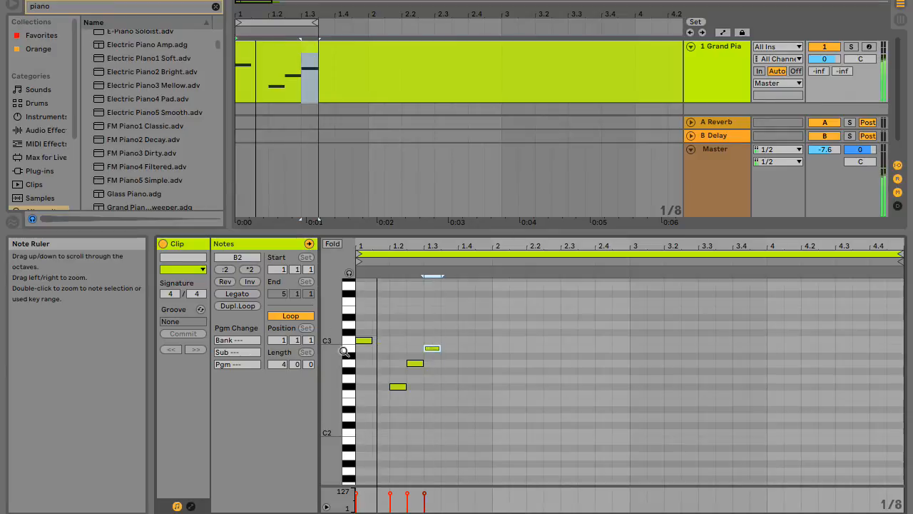
left_click_drag(334, 366, 353, 366)
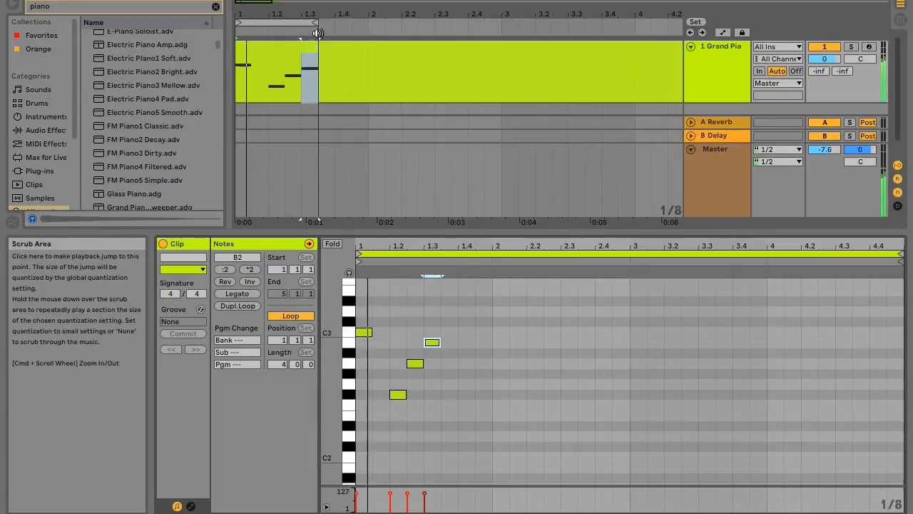
Add an eighth-note B2 on beat 1.4 and extend the arrangement loop to 1.4.3.
left_click_drag(316, 23, 336, 20)
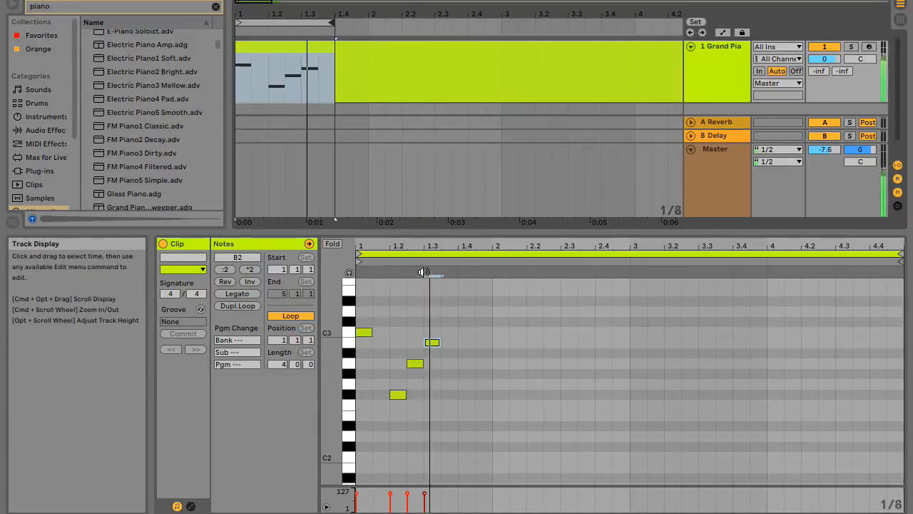
double_click(466, 339)
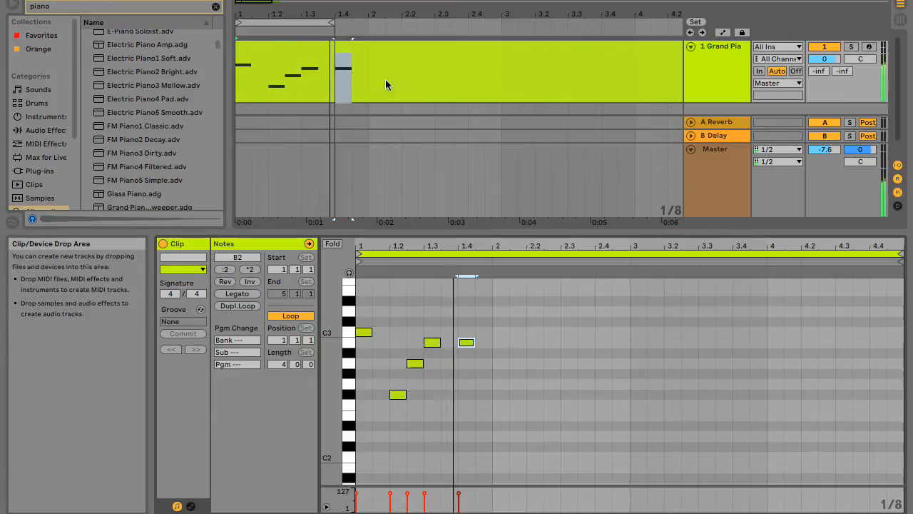
left_click_drag(331, 24, 350, 27)
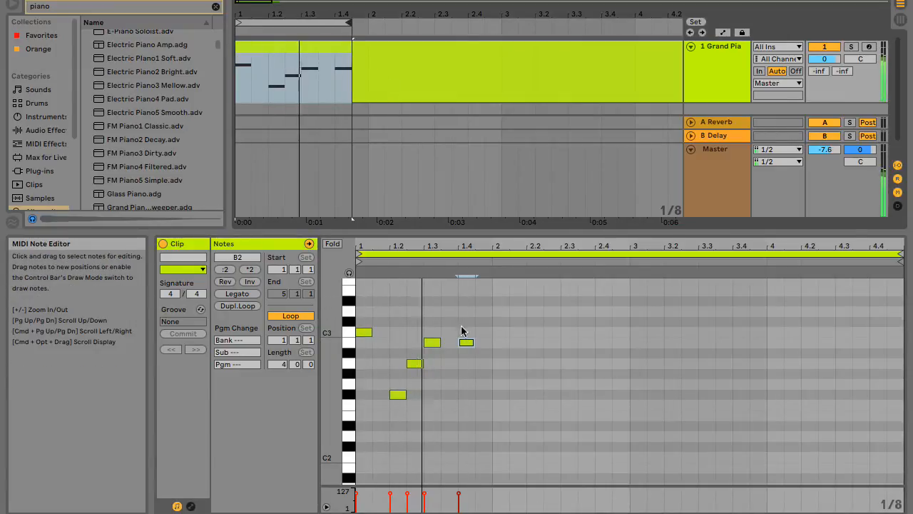
Raise the note on beat 1.3 to C3 and move the note on beat 1.4 to G#2 at 1.3.3.
left_click_drag(461, 341, 459, 390)
left_click_drag(432, 342, 431, 332)
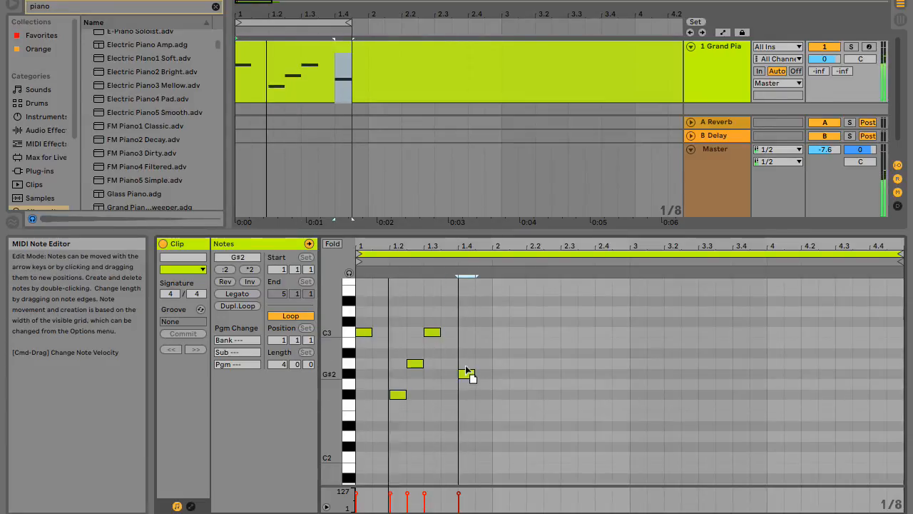
left_click_drag(465, 398, 460, 365)
key("Down")
key("Left")
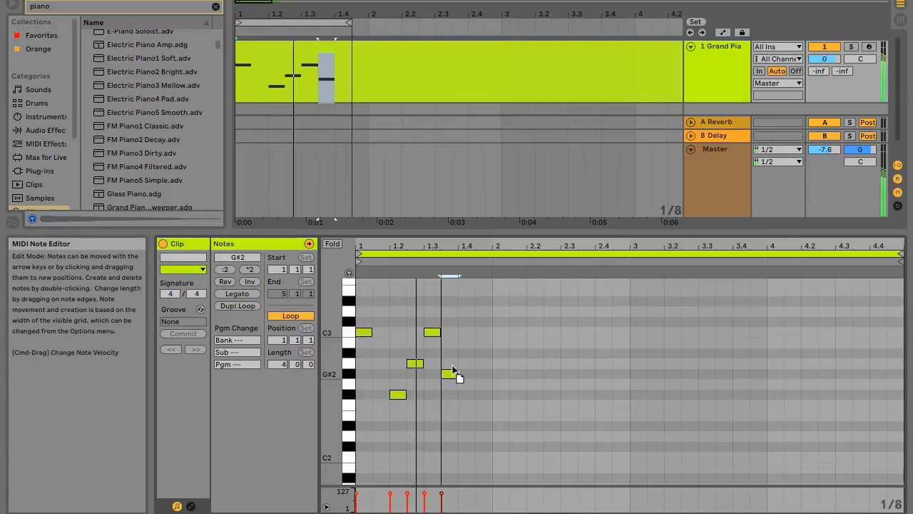
key("Up")
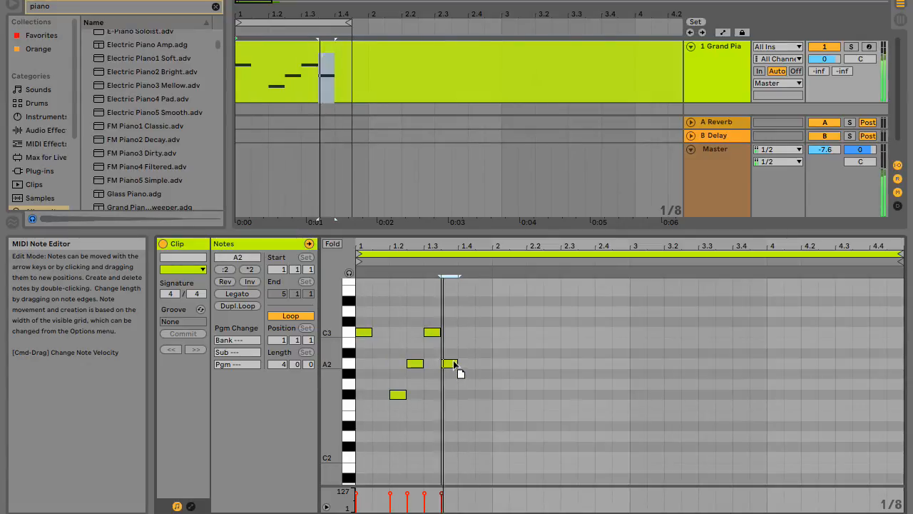
left_click_drag(456, 365, 456, 377)
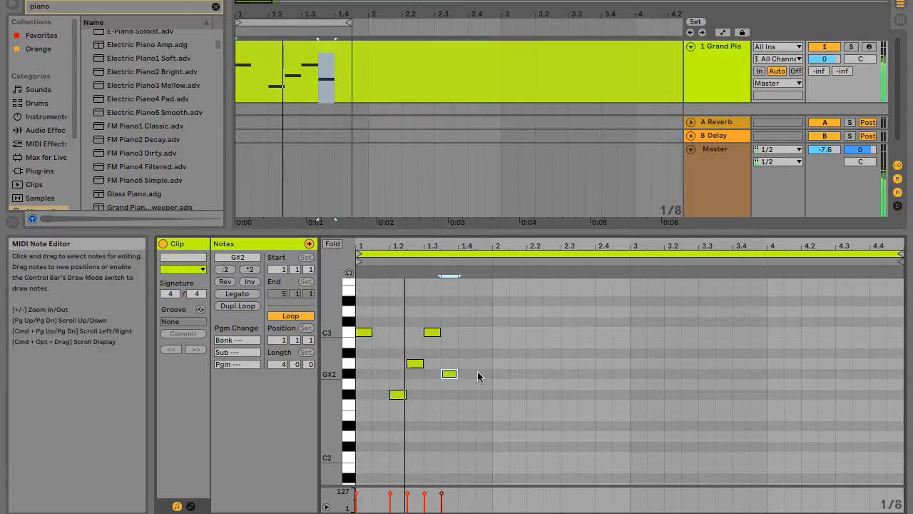
Add an eighth-note C3 on beat 1.4 and extend the arrangement loop to the start of bar 2.
double_click(469, 374)
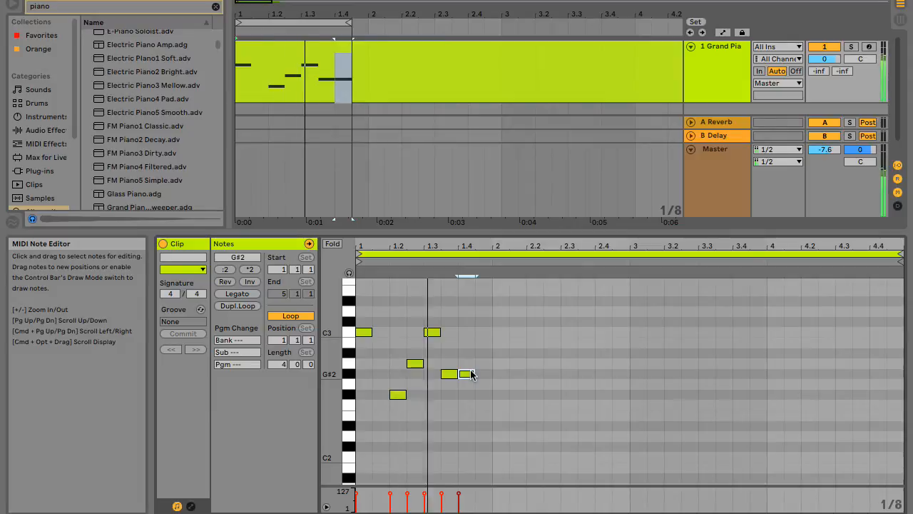
left_click_drag(469, 374, 473, 321)
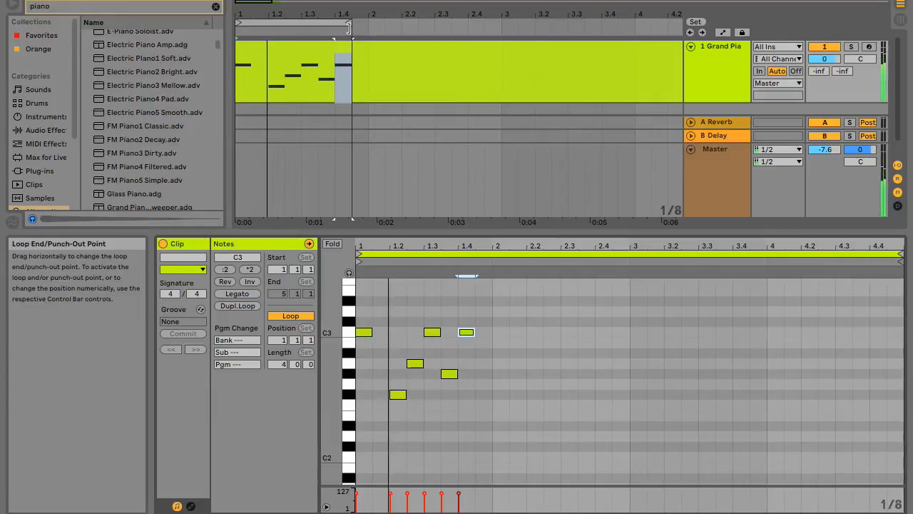
left_click_drag(349, 27, 362, 28)
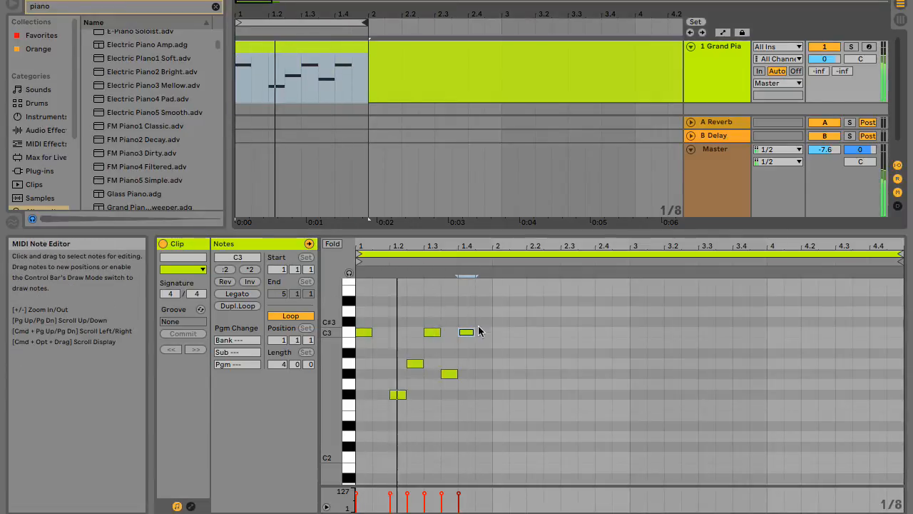
Add an eighth note at 1.4.3, pitched at F#2, and extend the arrangement loop to 2.1.3.
double_click(482, 371)
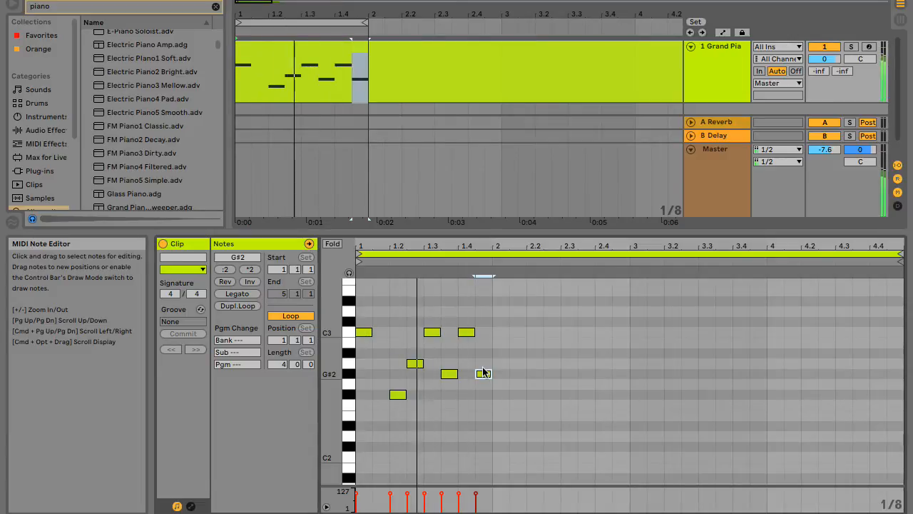
left_click(483, 377)
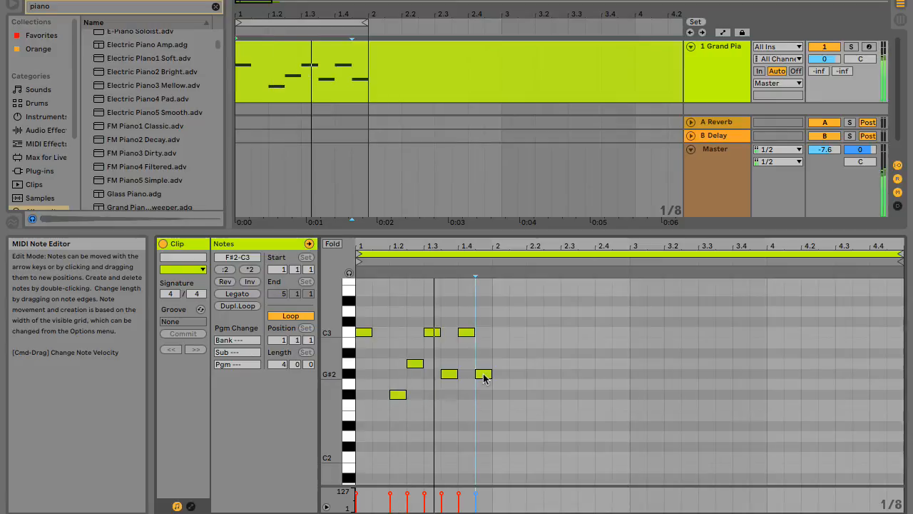
left_click_drag(483, 377, 483, 394)
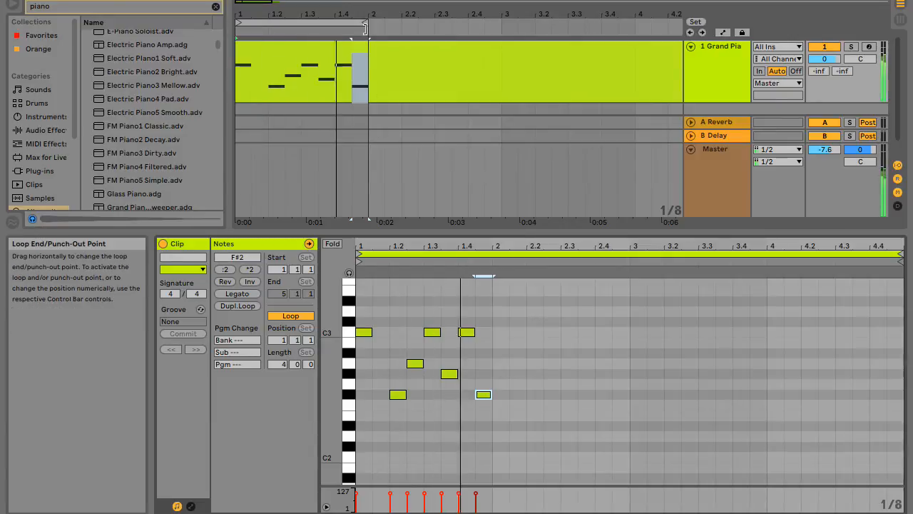
left_click(369, 26)
left_click_drag(371, 28, 383, 28)
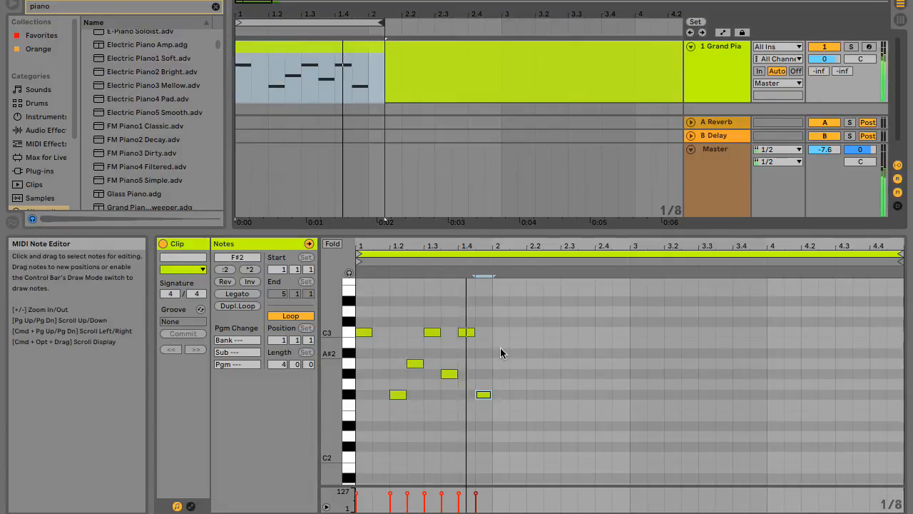
Add an eighth note at the start of bar 2, pitched at G#2, and extend the arrangement loop to 2.2.
double_click(501, 351)
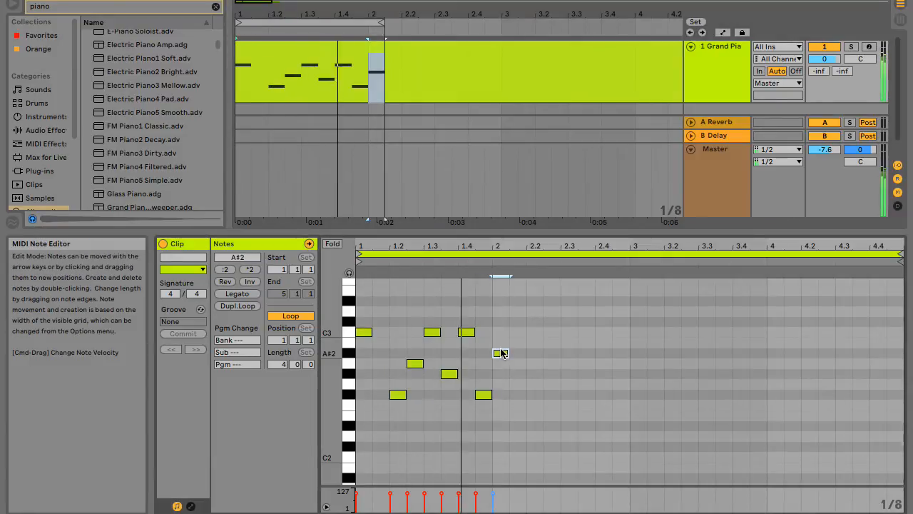
key("space")
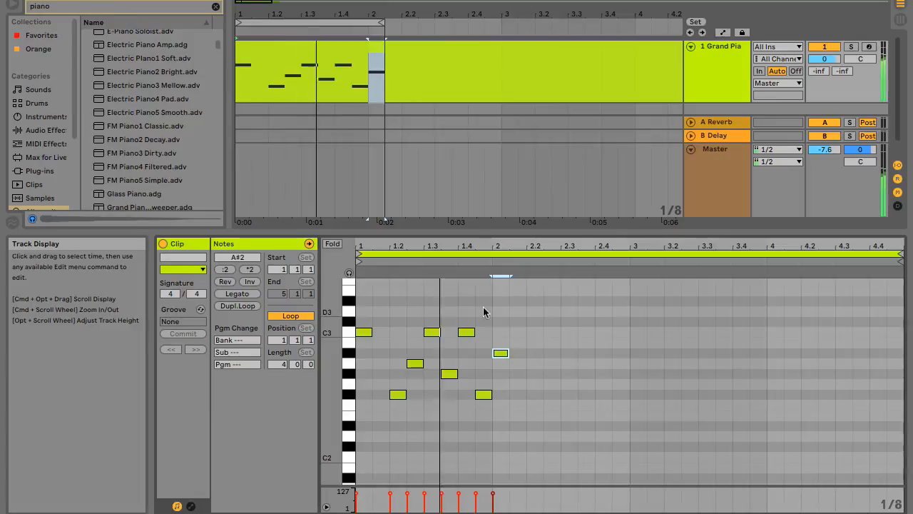
left_click_drag(507, 351, 505, 336)
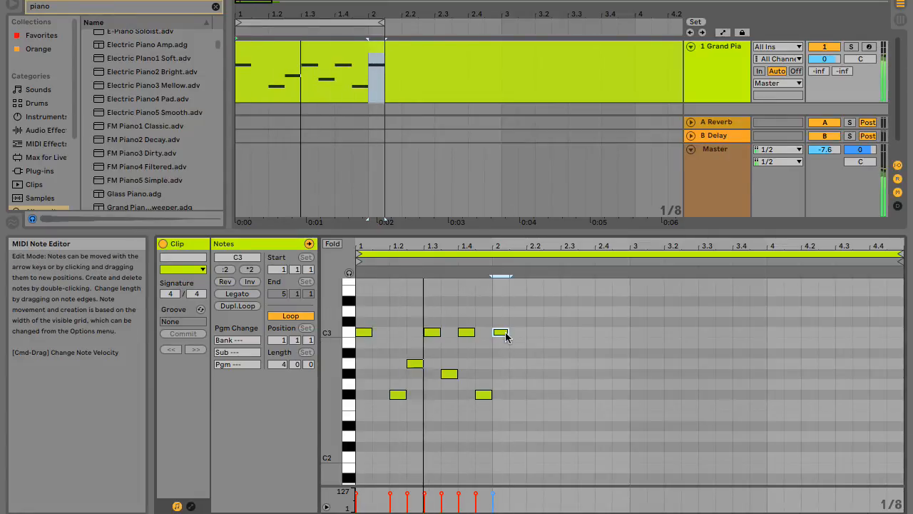
left_click_drag(506, 336, 503, 376)
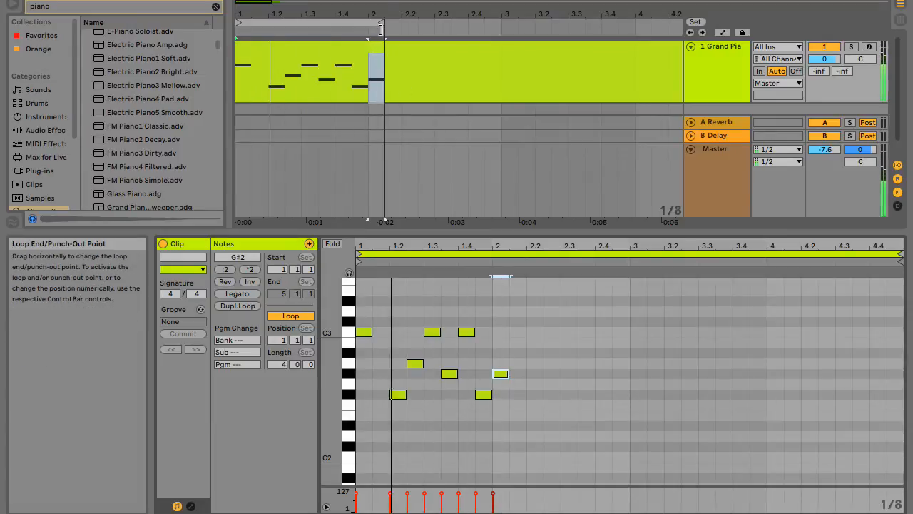
left_click_drag(382, 29, 402, 25)
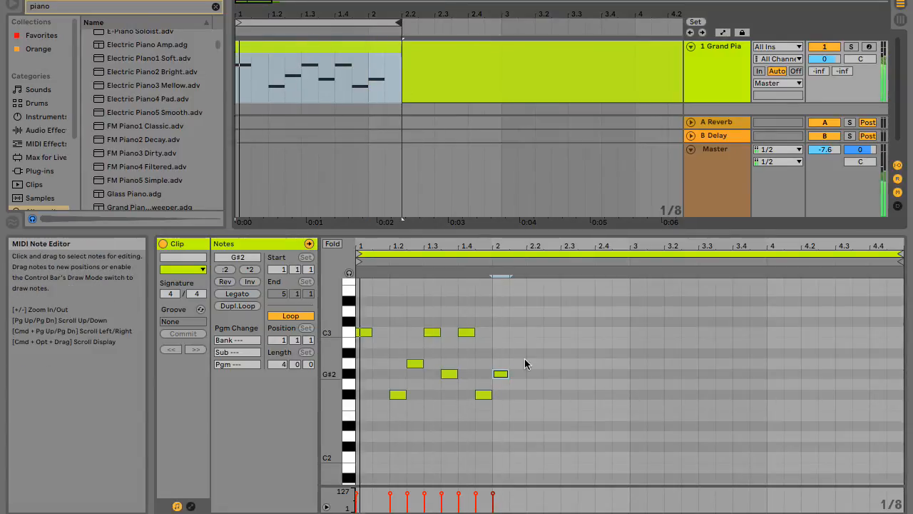
Add eighth notes C3 at 2.1.3 and G#2 on beat 2.2, and extend the arrangement loop to 2.2.3.
left_click(517, 339)
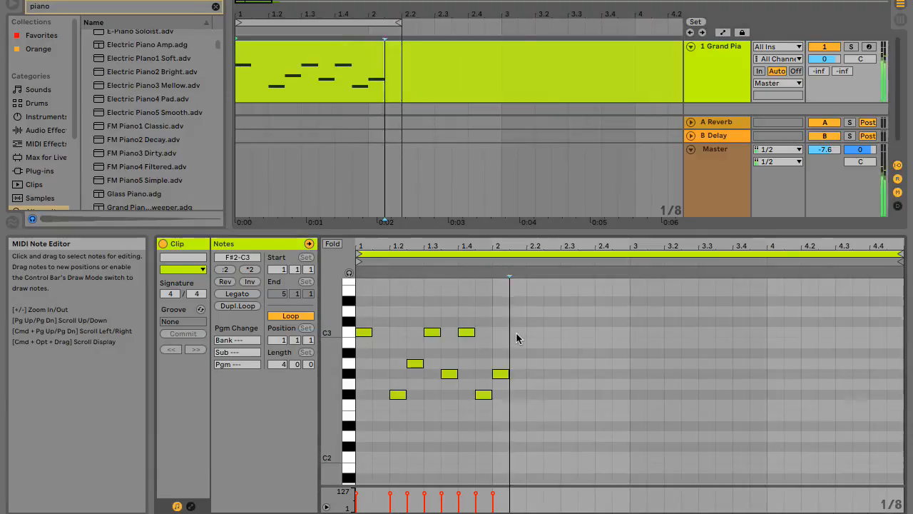
double_click(517, 334)
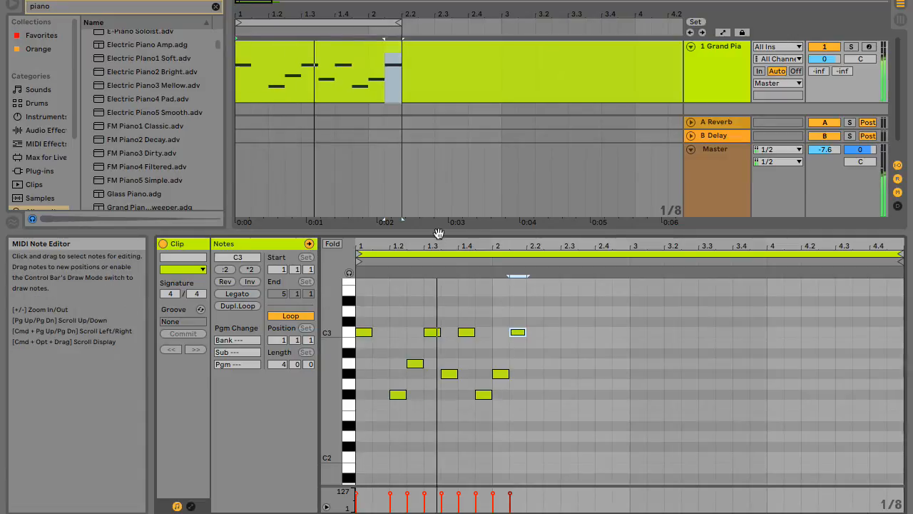
double_click(536, 371)
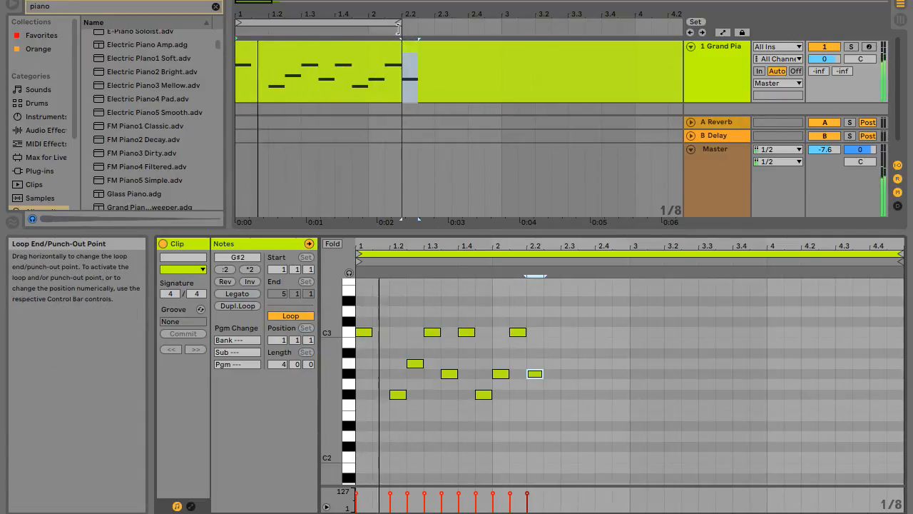
left_click_drag(398, 29, 413, 29)
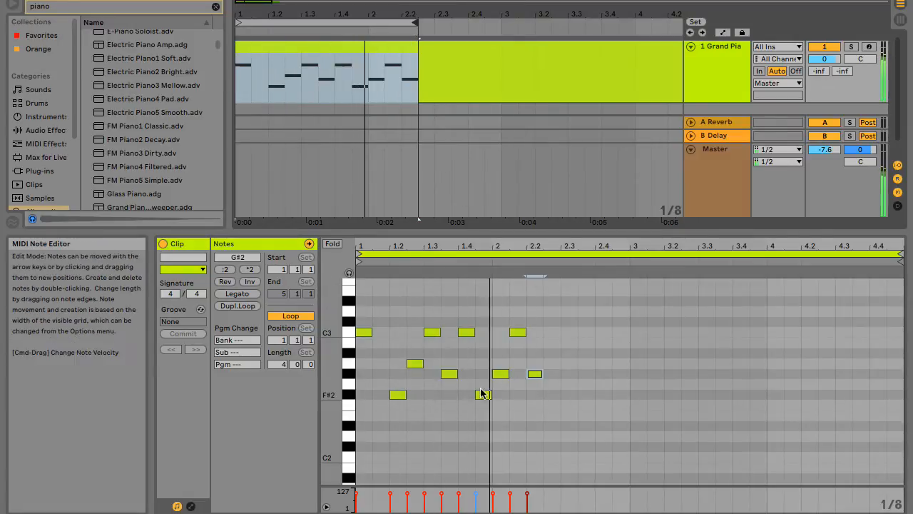
Lower the two F#2 notes at 1.4.3 and on beat 1.2 to E2.
left_click_drag(483, 394, 483, 417)
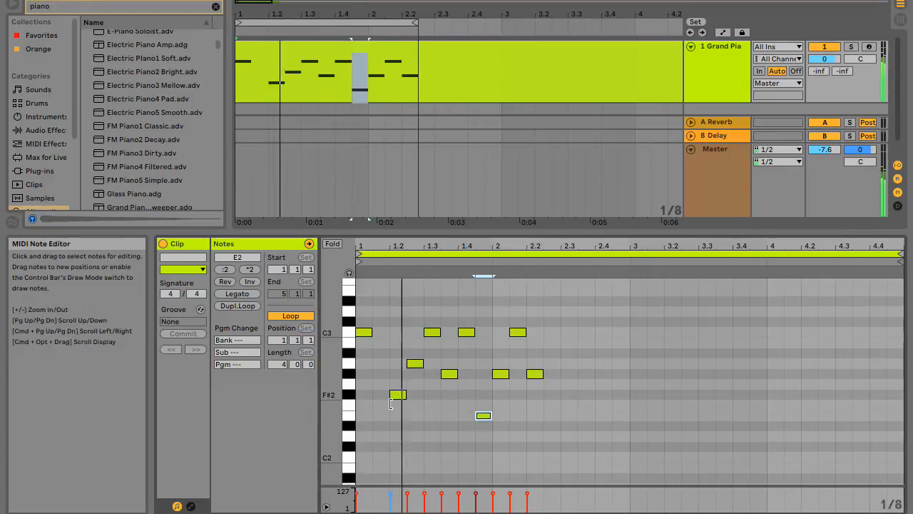
left_click_drag(397, 395, 396, 416)
left_click(483, 415)
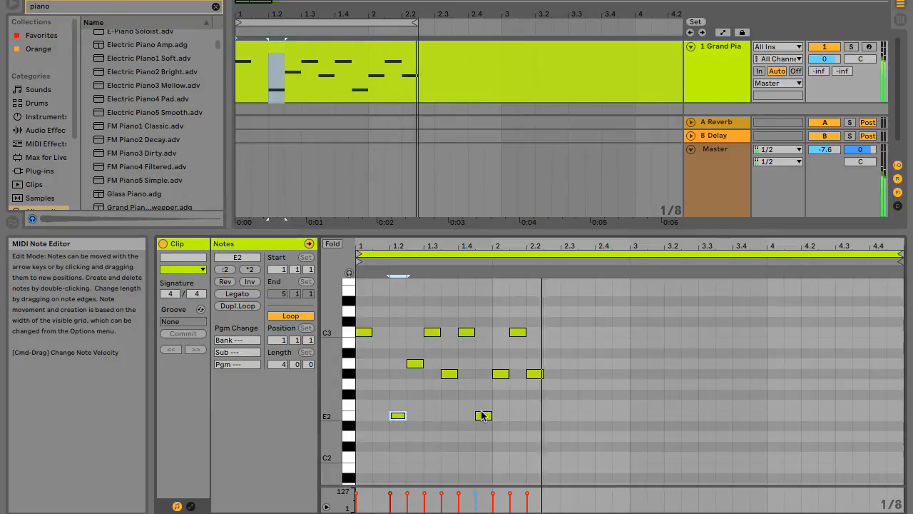
Raise the notes at 1.2.3 and 2.1.3 to D#3.
left_click(415, 364)
left_click_drag(415, 364, 419, 305)
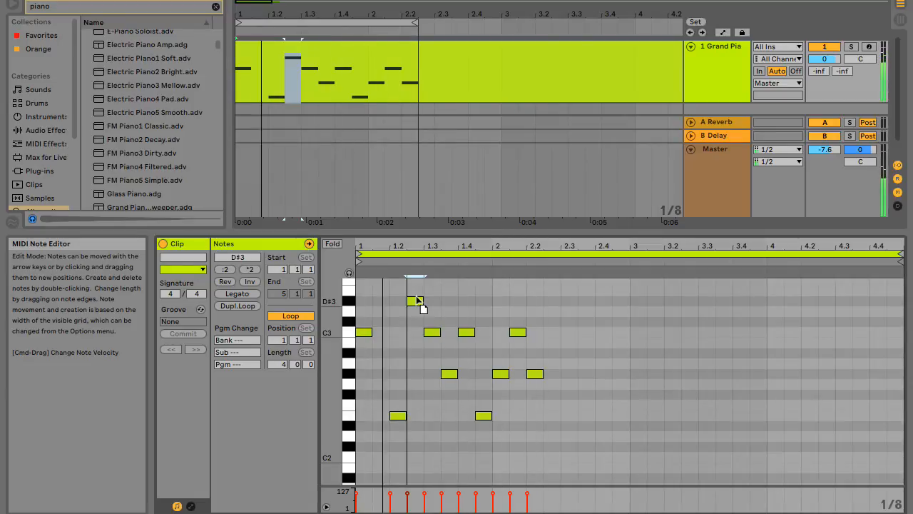
left_click(448, 373)
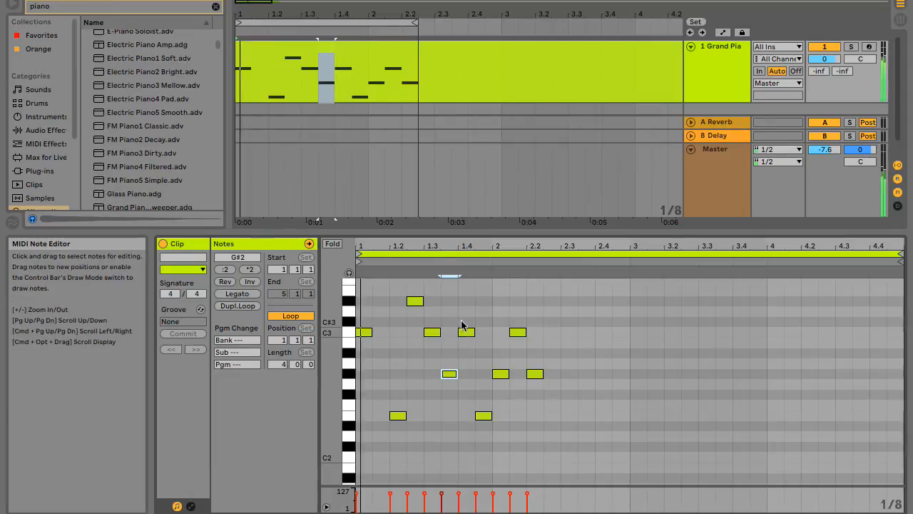
mouse_move(467, 331)
left_mouse_down()
mouse_move(466, 299)
mouse_move(464, 414)
mouse_move(468, 298)
mouse_move(460, 335)
left_mouse_up()
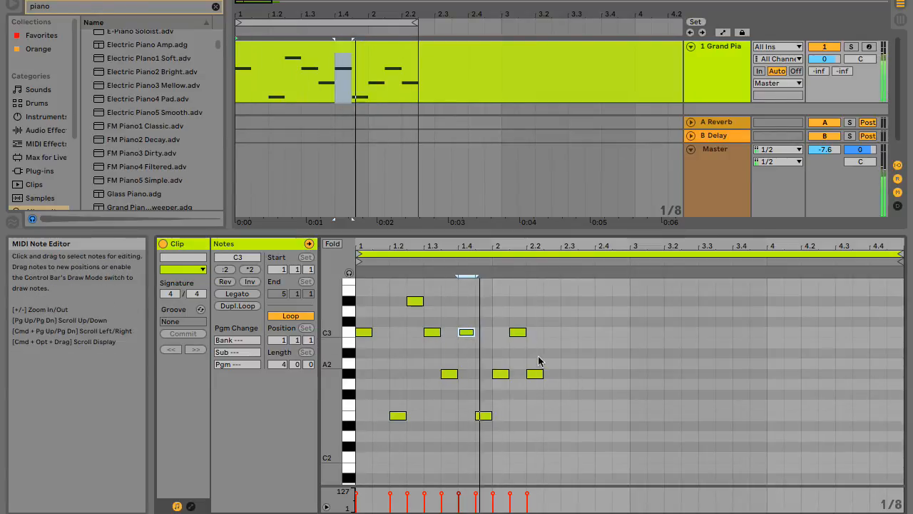
left_click_drag(521, 337, 529, 309)
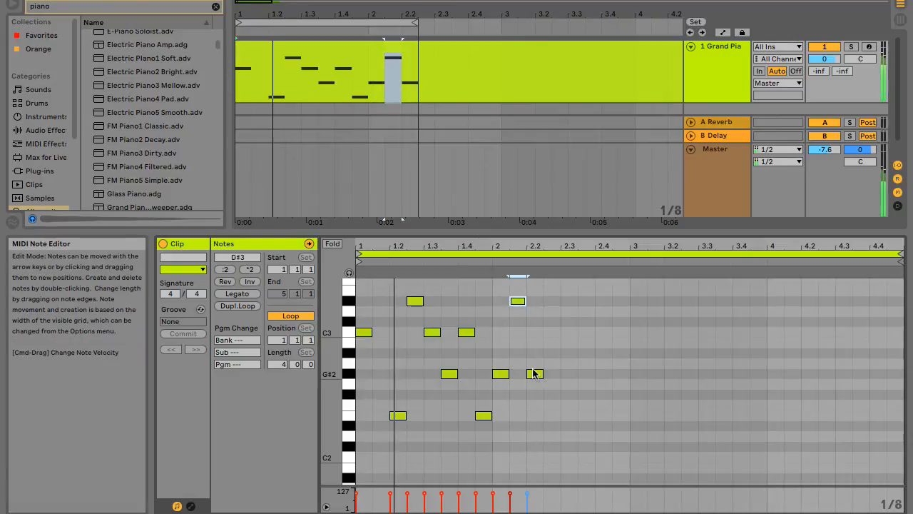
Add an eighth note at 2.2.3, pitched at E2, and extend the arrangement loop to 2.3.
double_click(564, 372)
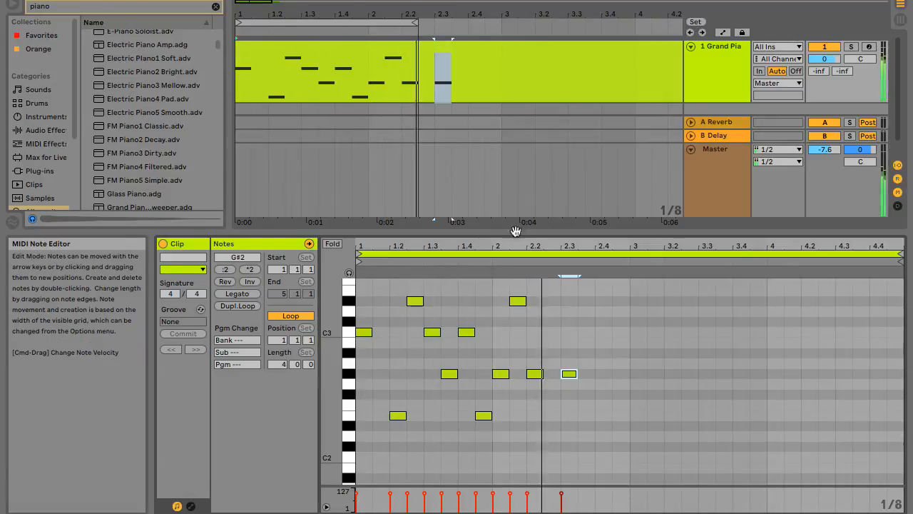
left_click_drag(571, 373, 557, 371)
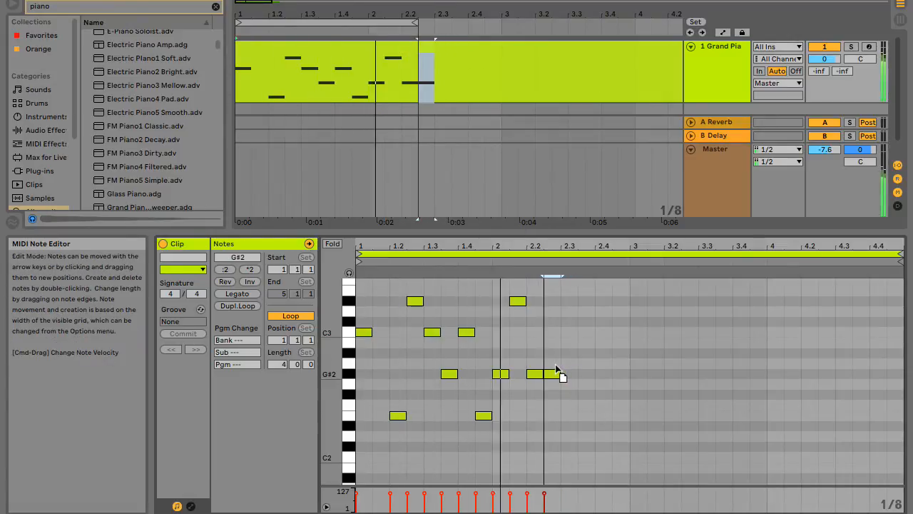
key("Down")
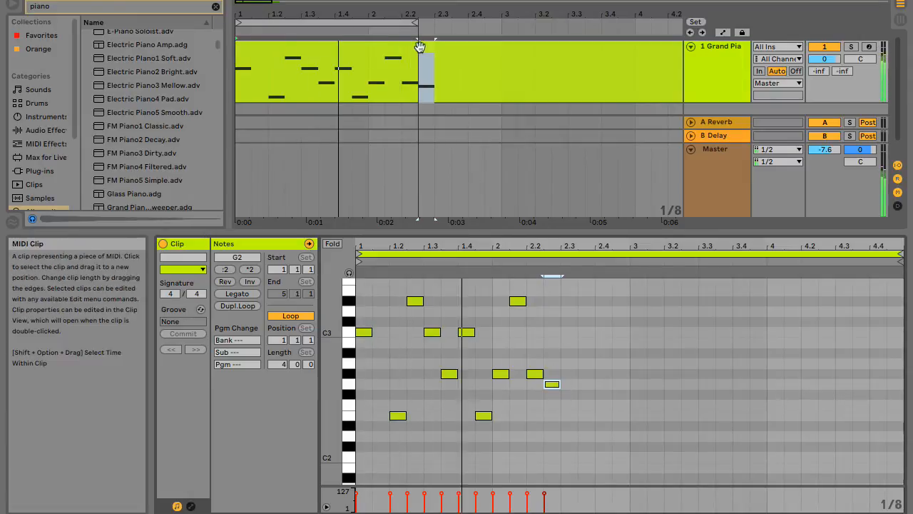
left_click_drag(417, 23, 433, 23)
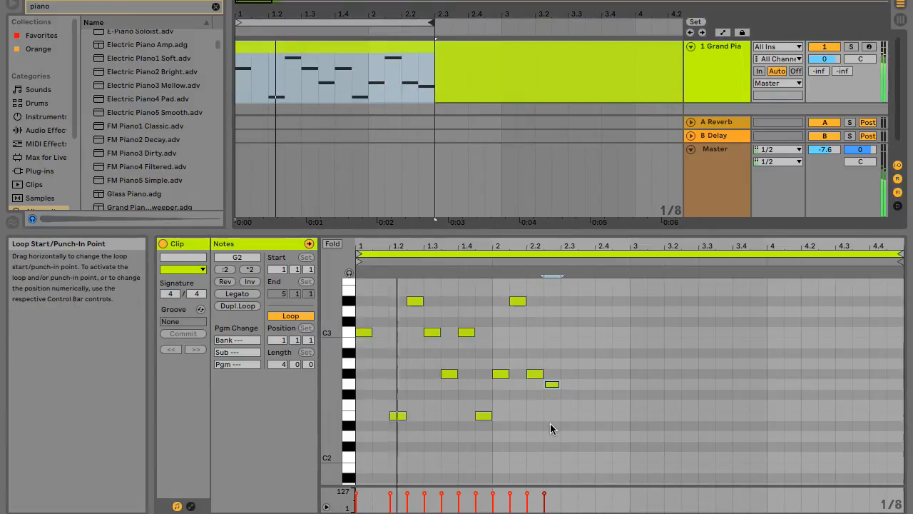
left_click_drag(551, 383, 551, 410)
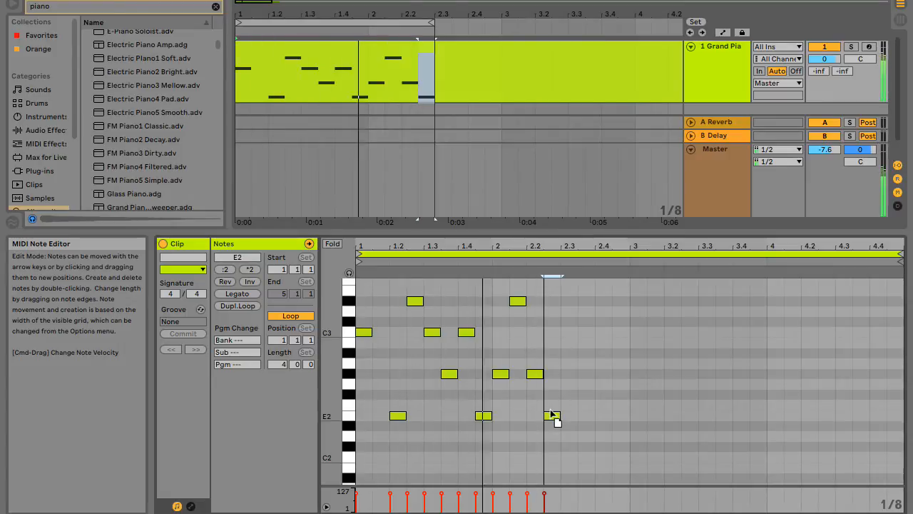
Try the note at the start of bar 2 at D#3, and settle it at C2.
left_click(499, 375)
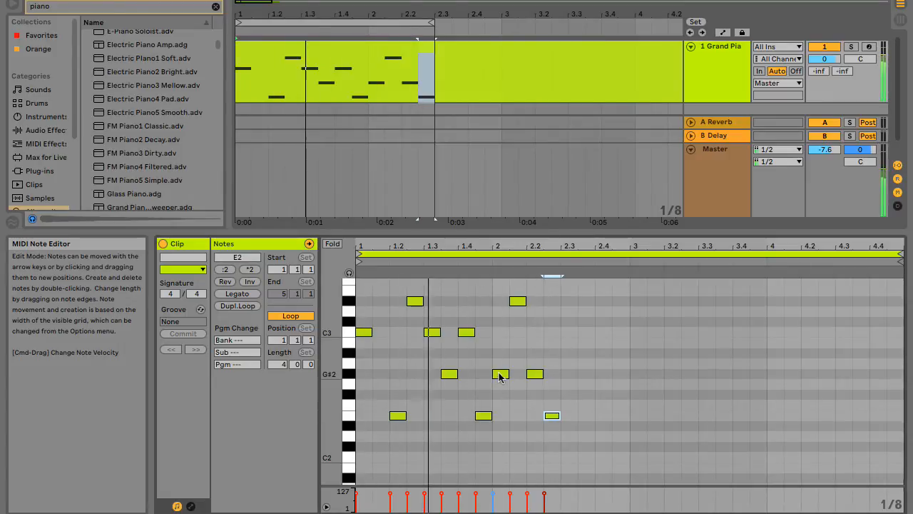
left_click_drag(500, 374, 497, 304)
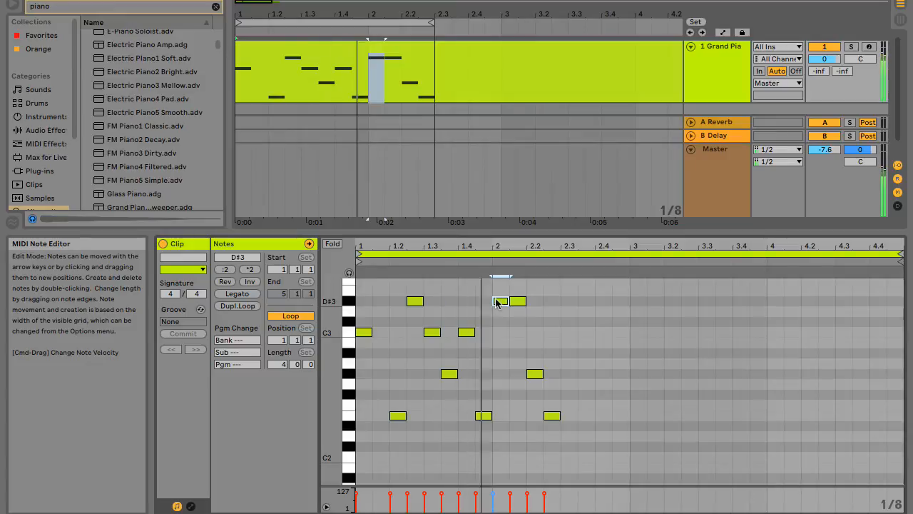
left_click_drag(497, 301, 503, 462)
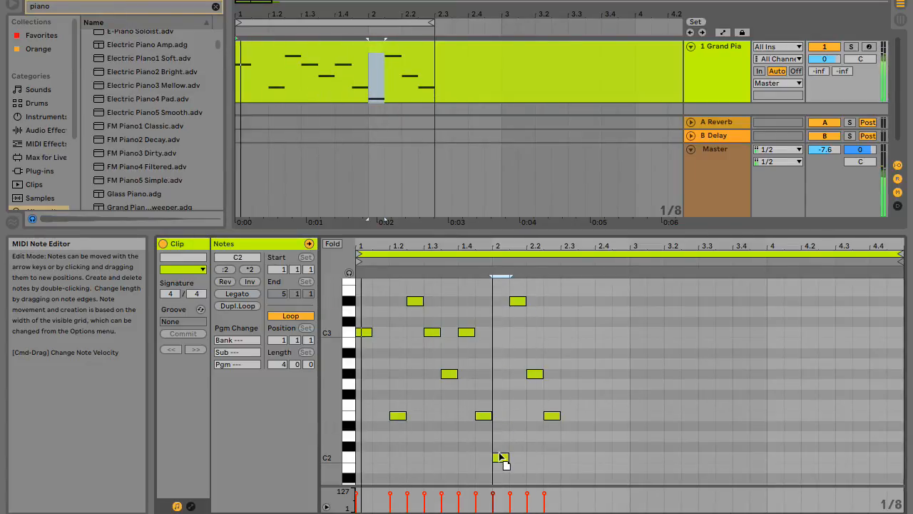
left_click_drag(500, 453, 500, 456)
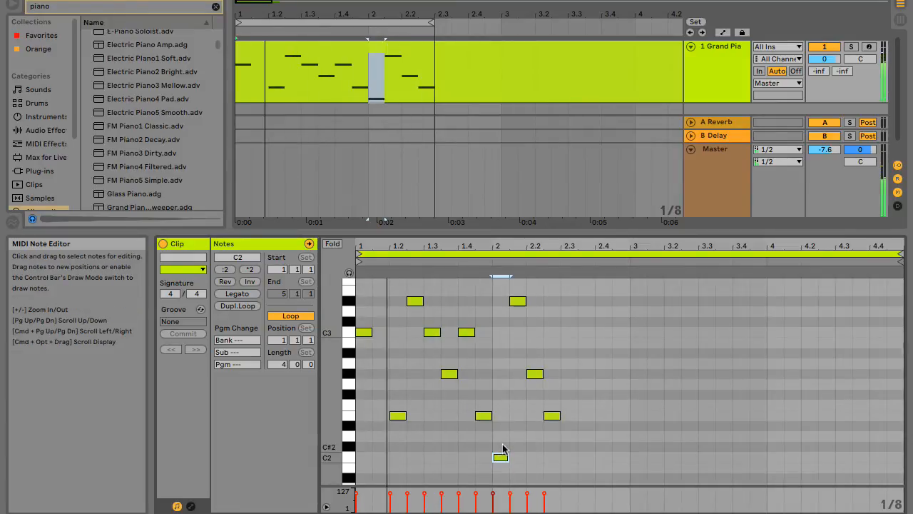
Add an eighth-note C2 on beat 2.3 and extend the arrangement loop to 2.3.3.
double_click(571, 455)
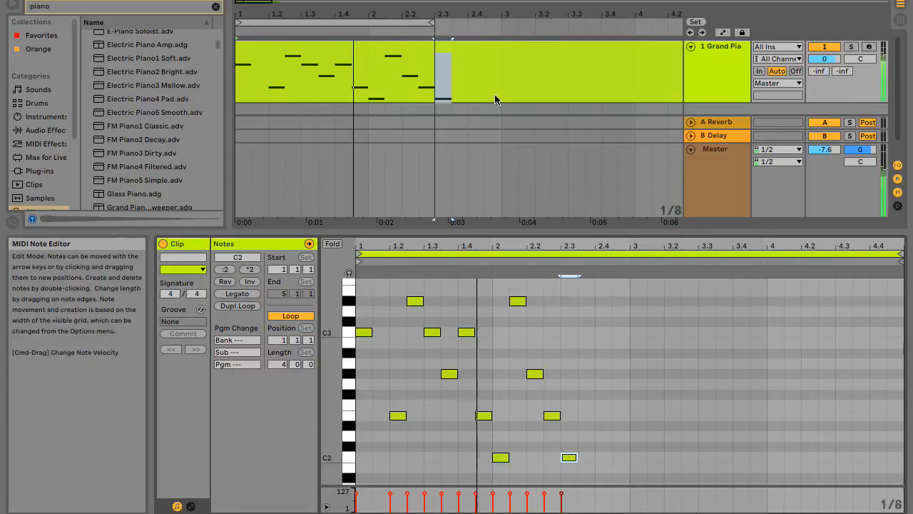
left_click_drag(433, 23, 450, 29)
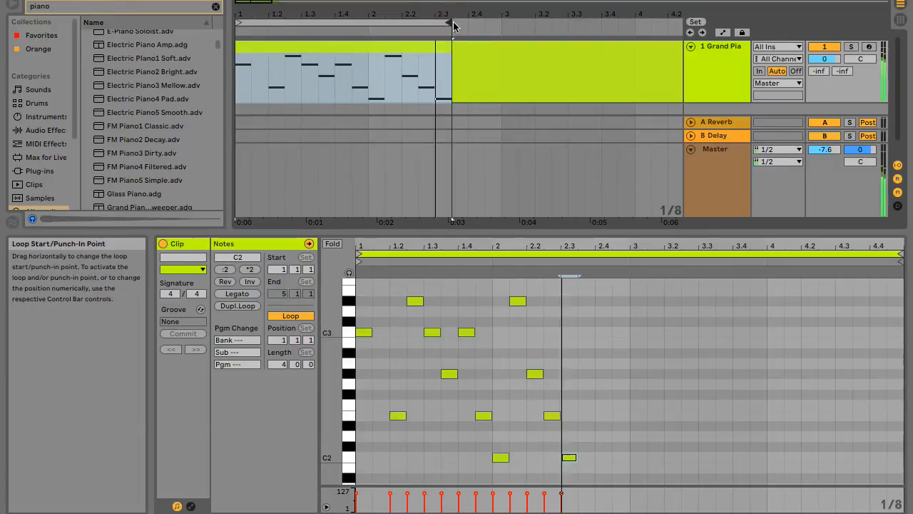
left_click(570, 458)
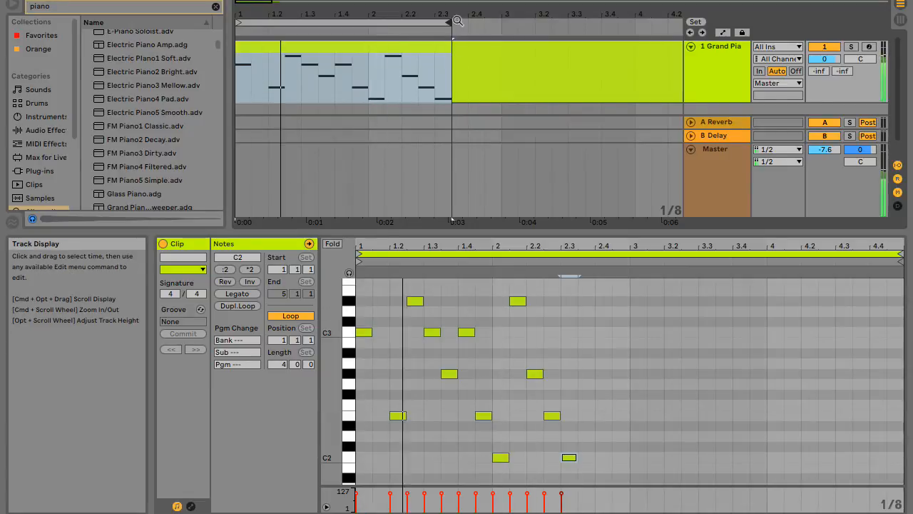
Add an eighth note at 2.3.3, pitched at D#3, and extend the arrangement loop to 2.4.
double_click(584, 374)
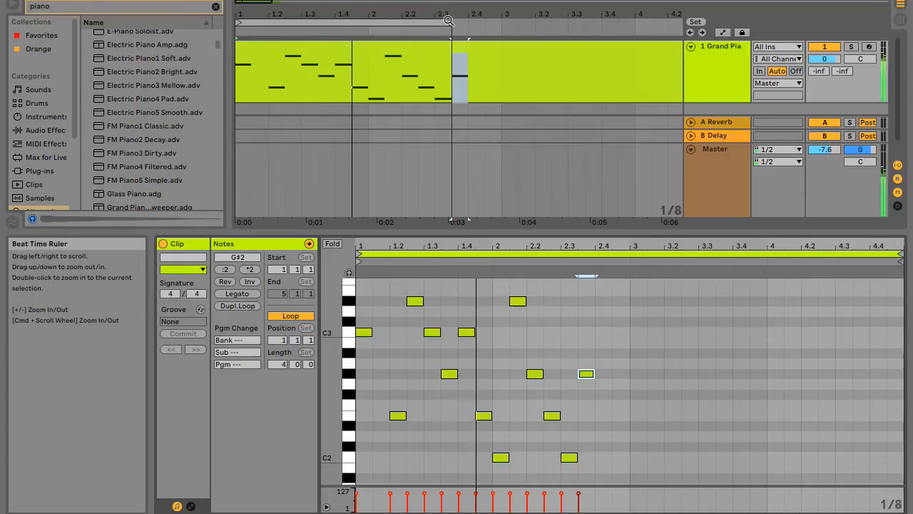
left_click_drag(448, 26, 466, 29)
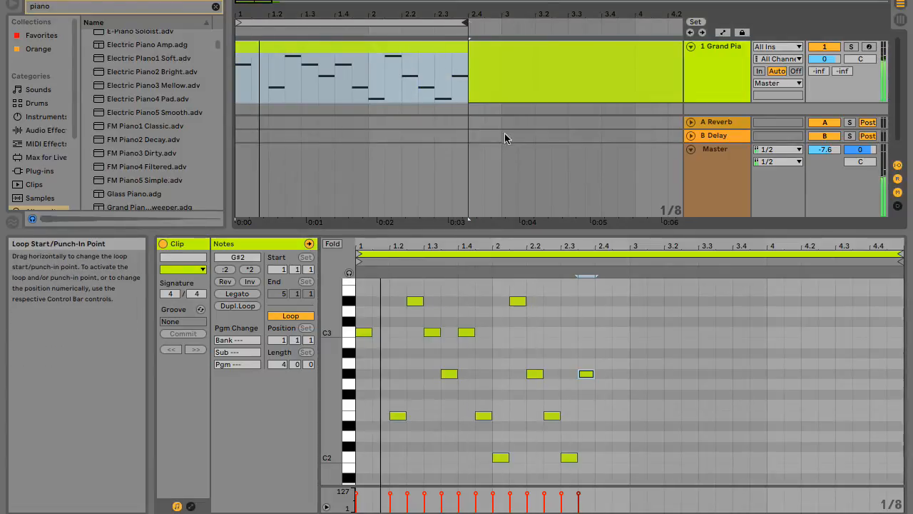
left_click(590, 372)
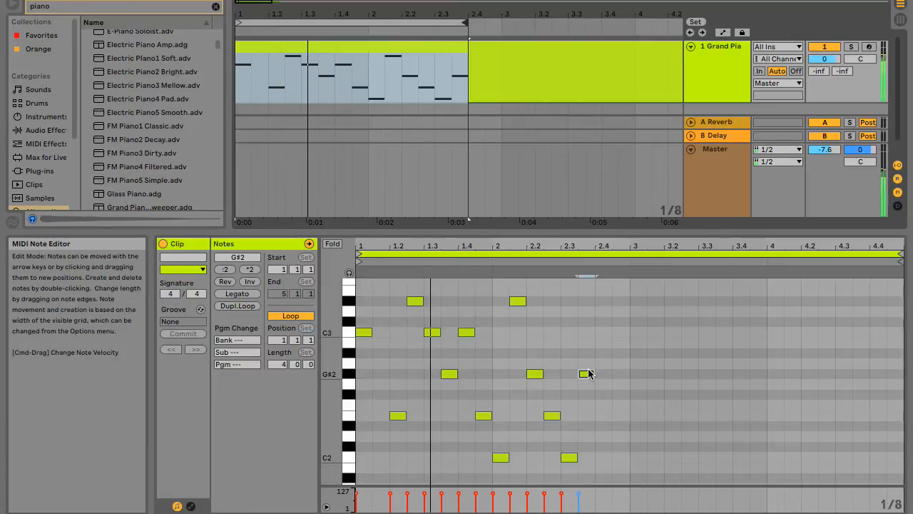
left_click_drag(590, 372, 590, 302)
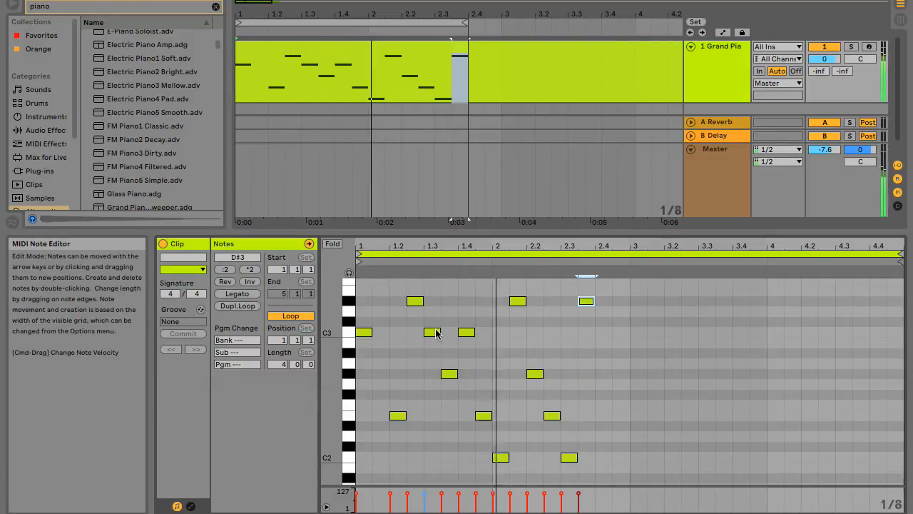
Lower the note on beat 1.3 to C2 and enlarge the MIDI note editor's height.
left_click_drag(438, 334, 436, 374)
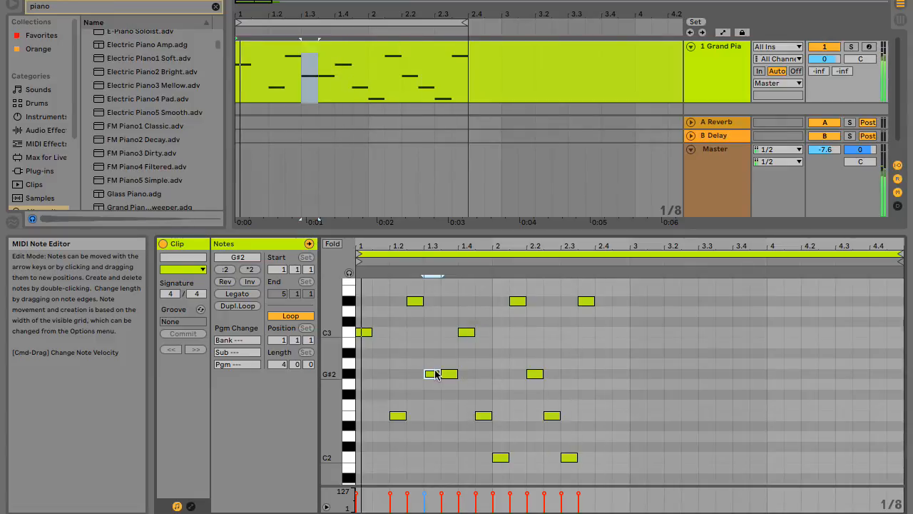
left_click_drag(437, 375, 428, 451)
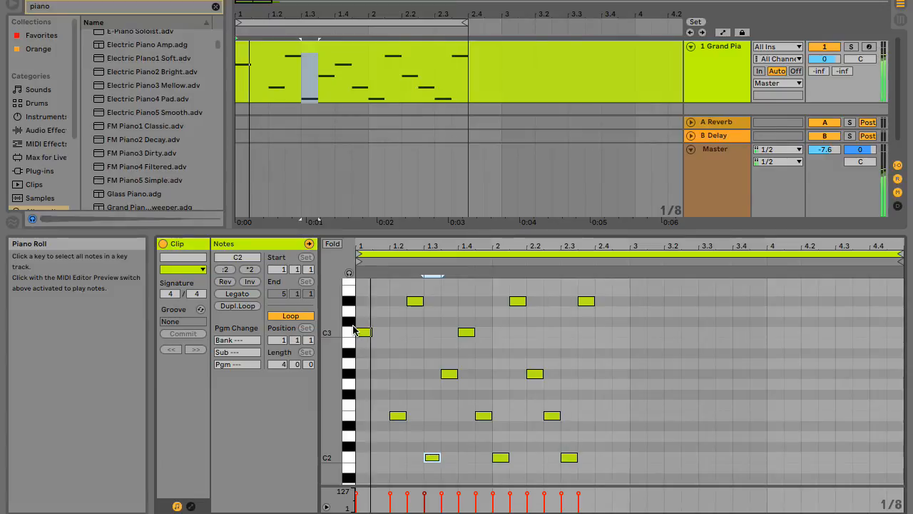
scroll(520, 320, "up", 3)
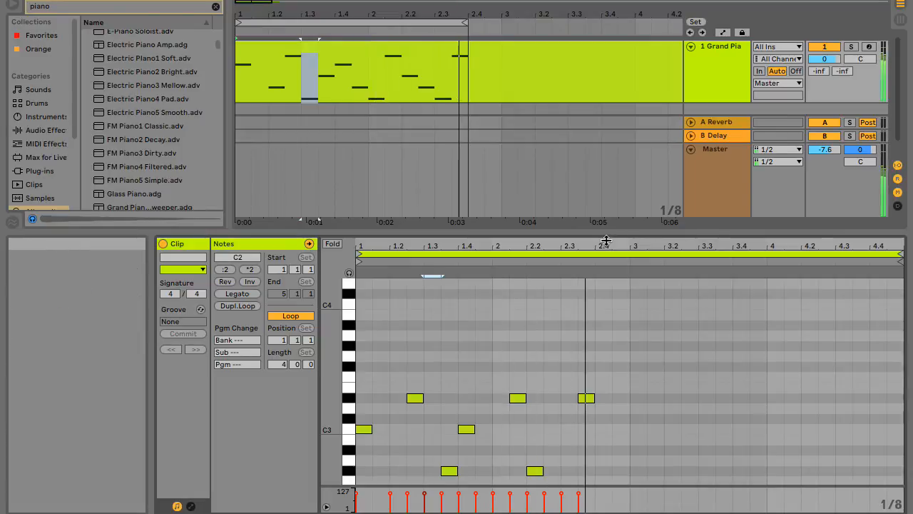
left_click_drag(605, 243, 600, 118)
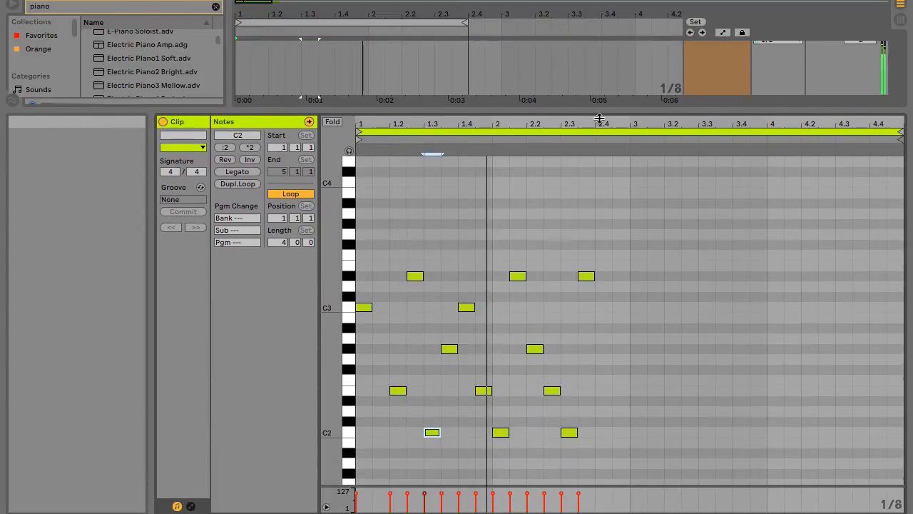
Add an eighth note on beat 2.4, pitched at F#2, and extend the arrangement loop to 2.4.3.
double_click(603, 328)
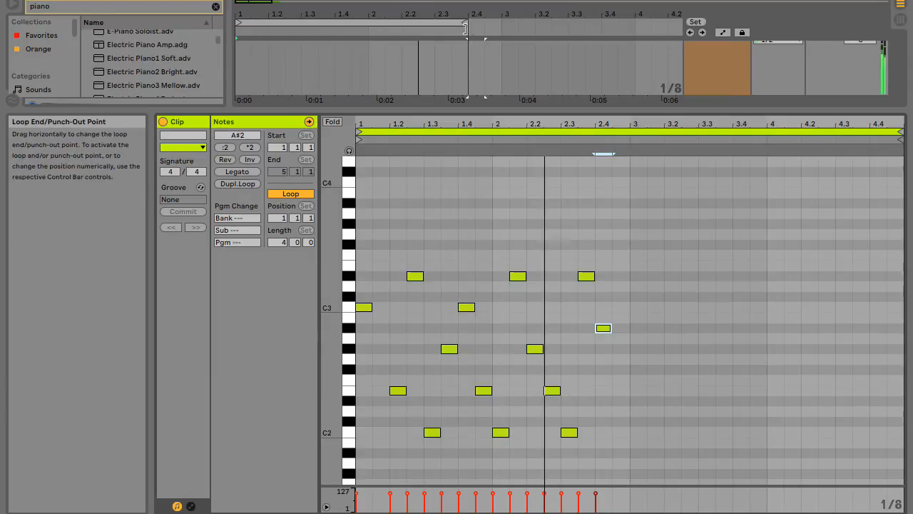
left_click_drag(469, 26, 483, 25)
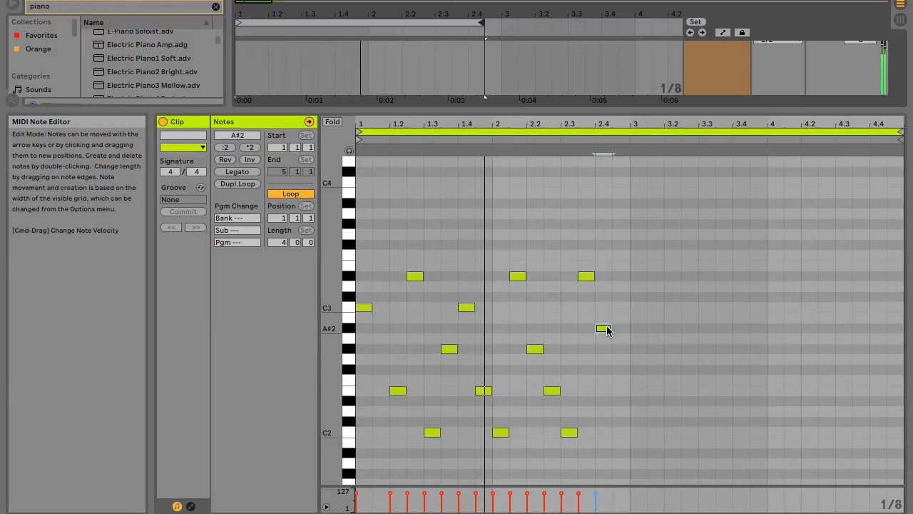
left_click_drag(605, 328, 605, 369)
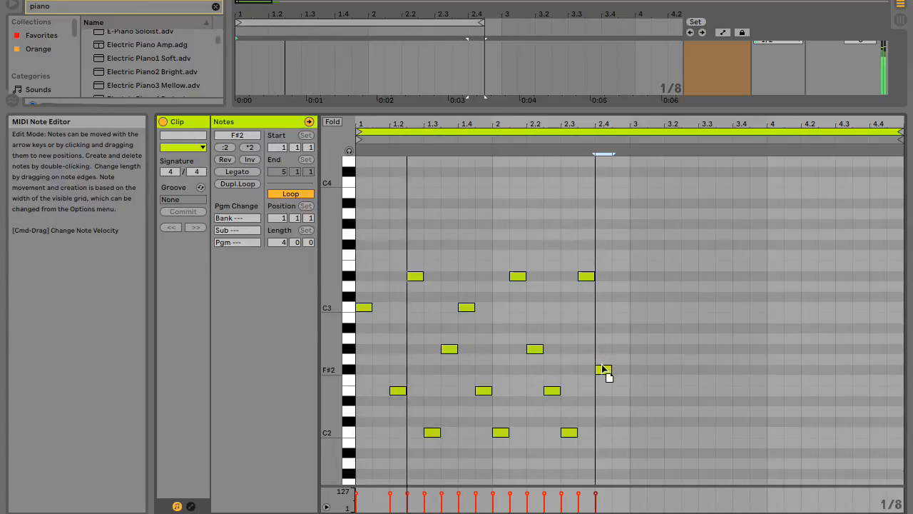
Try the clip's first note at F#3 and E3, and settle it at D#3.
left_click_drag(365, 306, 369, 254)
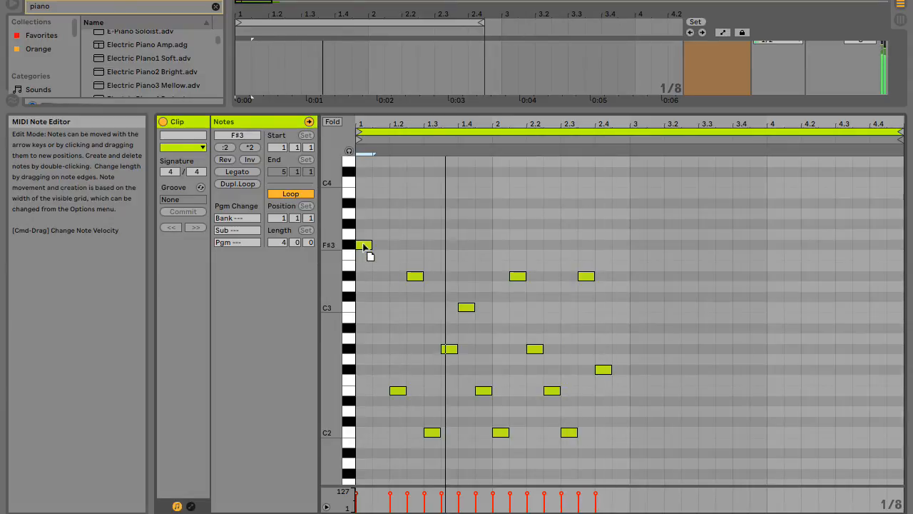
left_click_drag(364, 245, 363, 265)
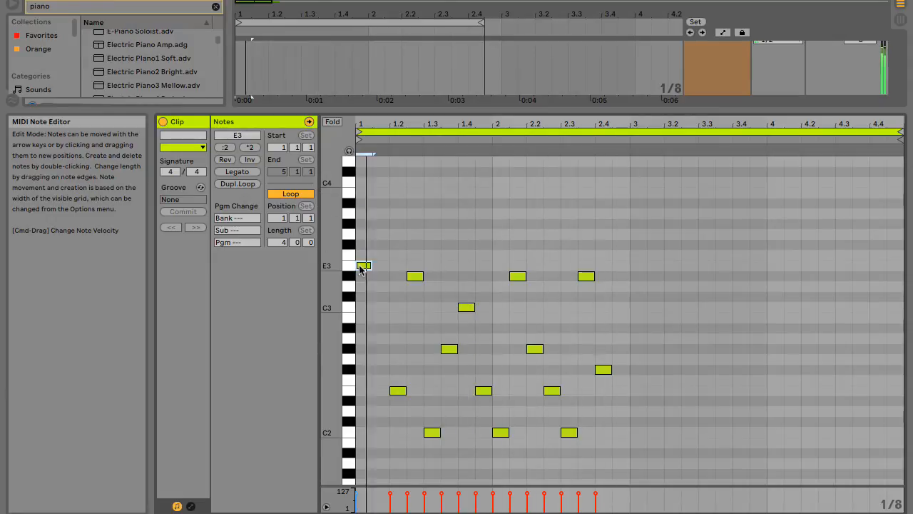
left_click_drag(359, 266, 359, 272)
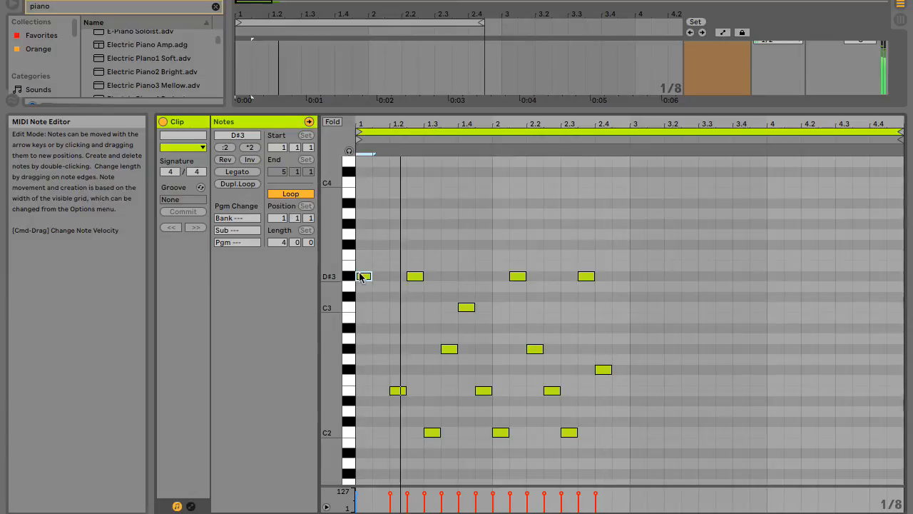
Lower the note at 1.3.3 to A#1 and raise the note on beat 2.2 to F#3.
left_click(447, 349)
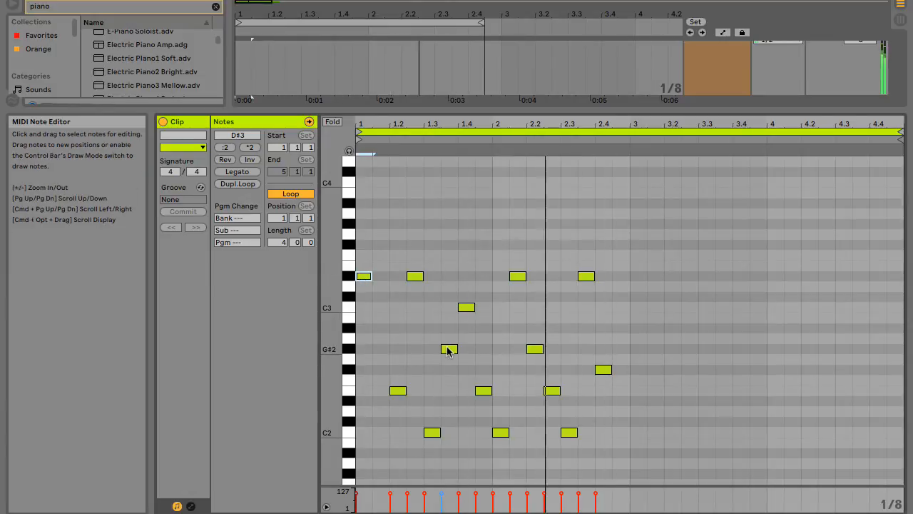
key("Down")
key("Down")
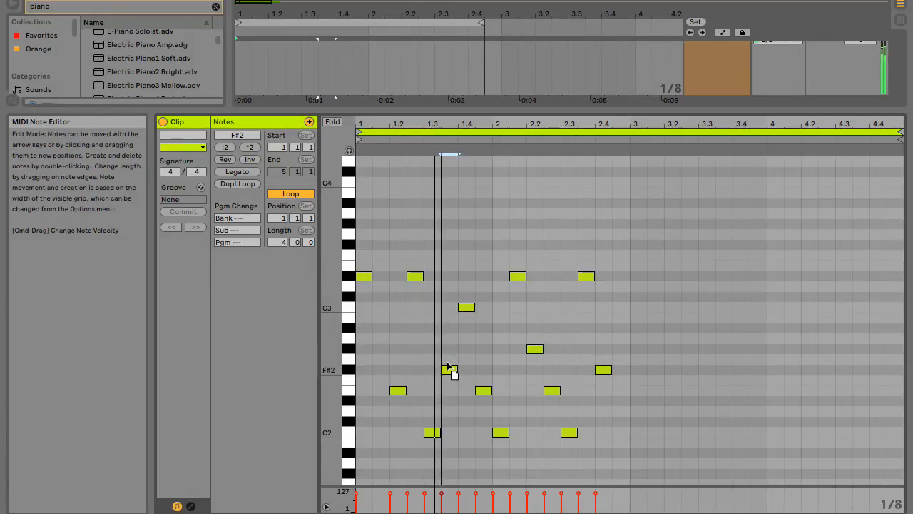
left_click_drag(446, 362, 443, 453)
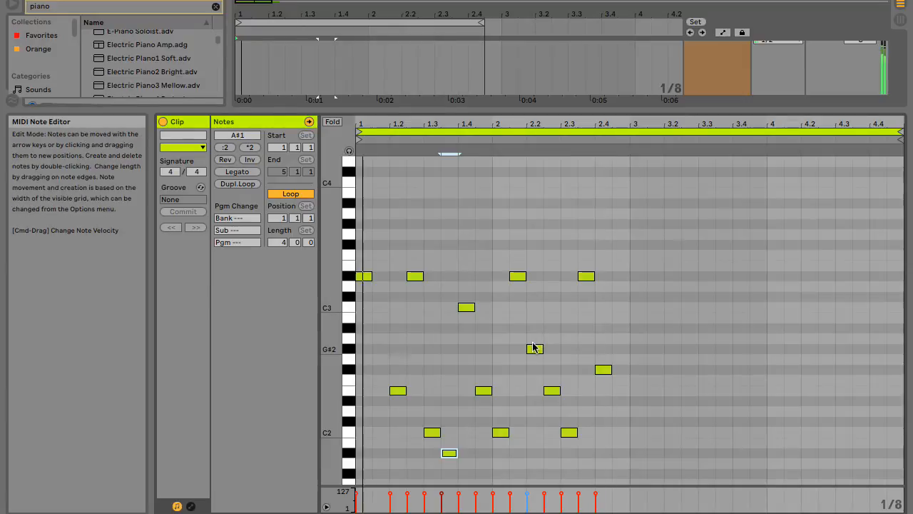
left_click_drag(534, 348, 536, 235)
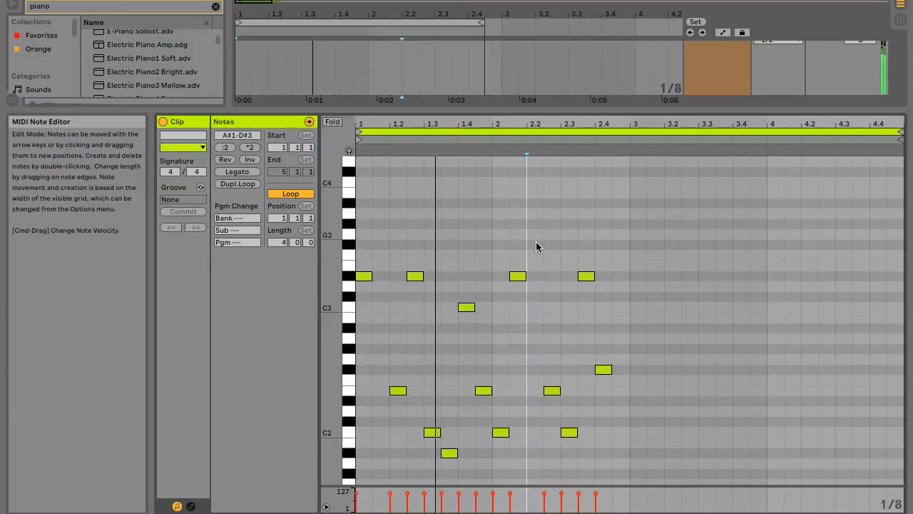
left_click_drag(536, 235, 536, 245)
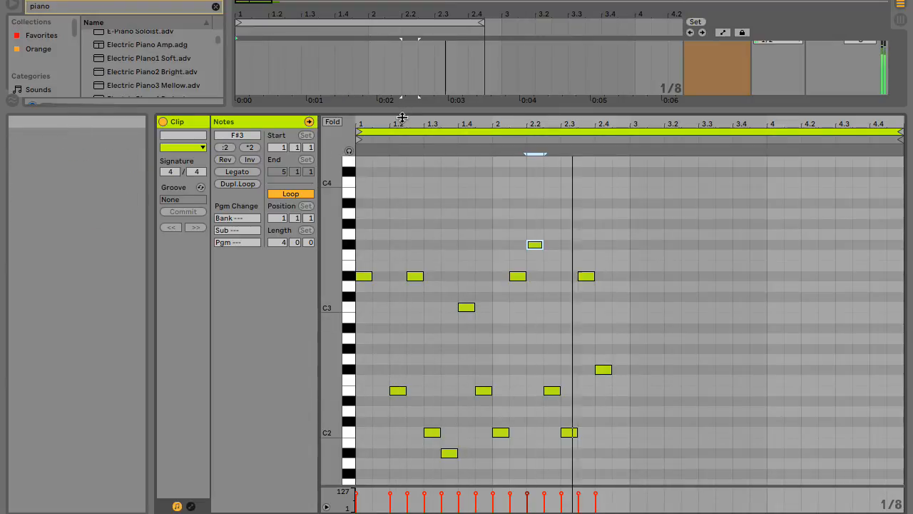
Shrink the MIDI note editor's height and insert a new MIDI track below the grand piano track.
left_click_drag(402, 118, 402, 311)
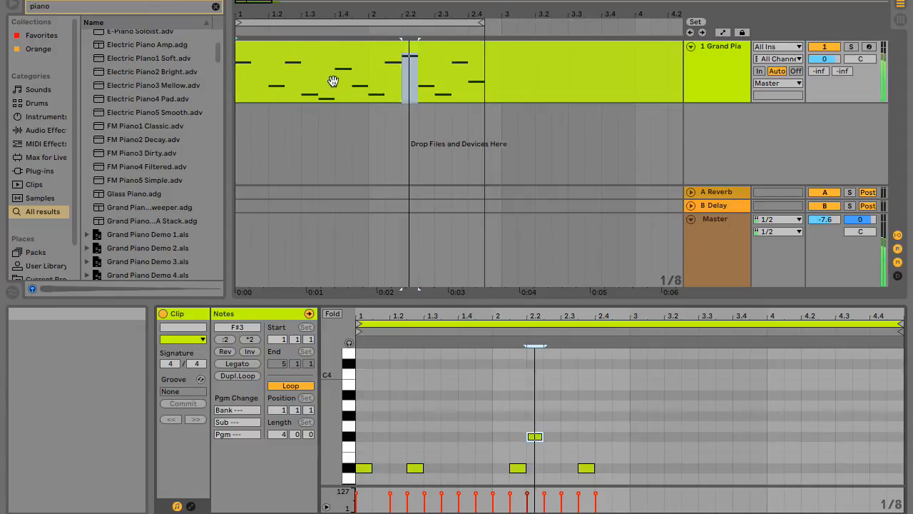
left_click(720, 117)
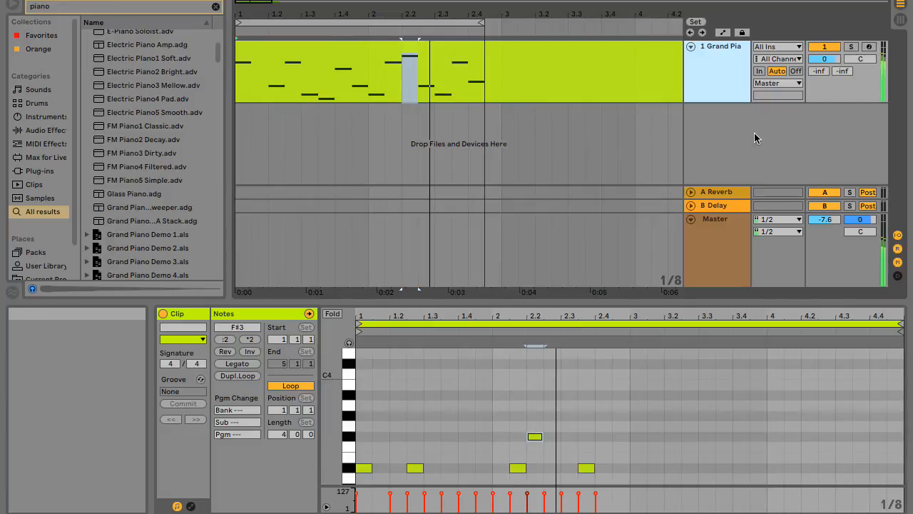
key("ctrl+shift+t")
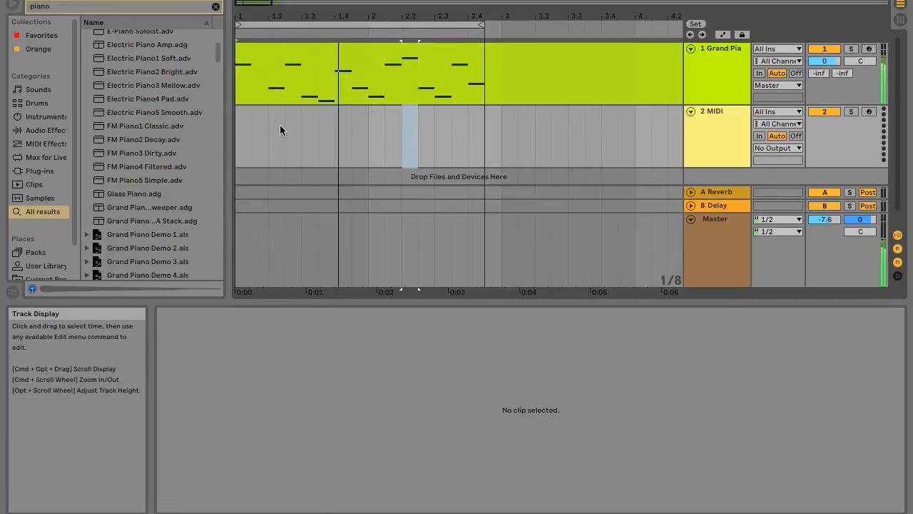
Limit the piano search to samples and preview E-Piano Chord Pan.wav and E-Piano Cmin7 Reversed.wav.
left_click(38, 196)
left_click(152, 33)
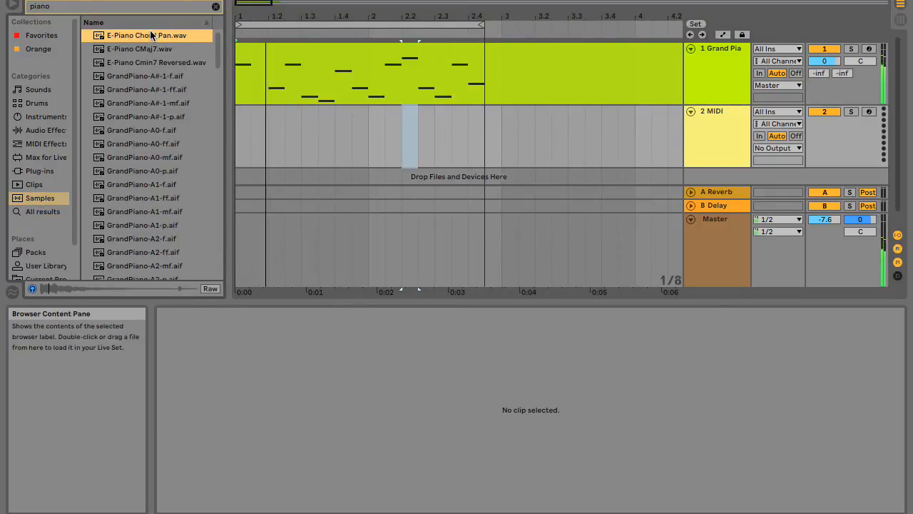
left_click(140, 62)
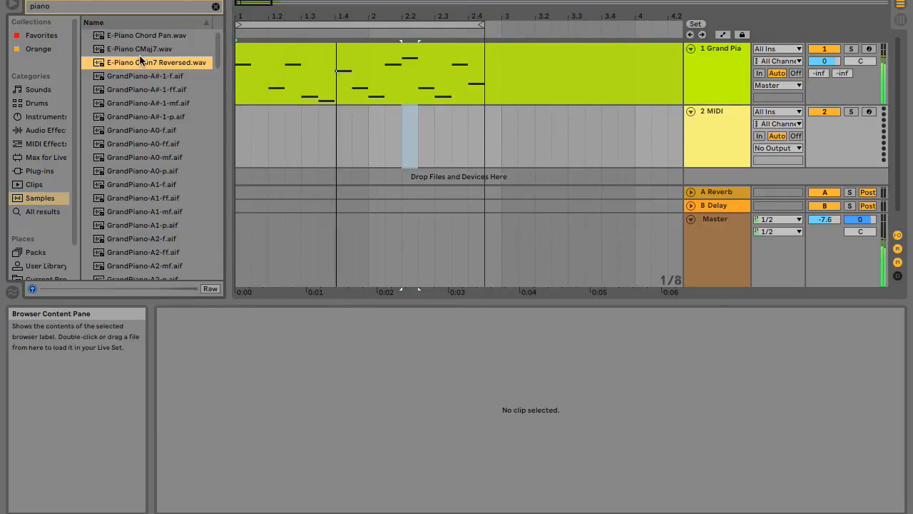
Clear the piano search and preview the samples 7y9A Kit-BluePerc1.aif, 0002 3-Audio-1.aif and 0002 3-Audio.aif.
left_click(215, 6)
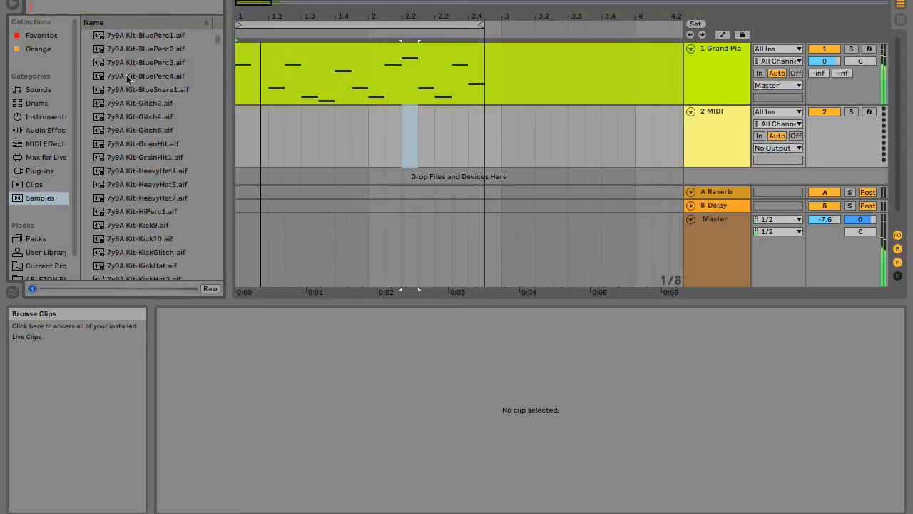
left_click(142, 35)
scroll(151, 105, "up", 6)
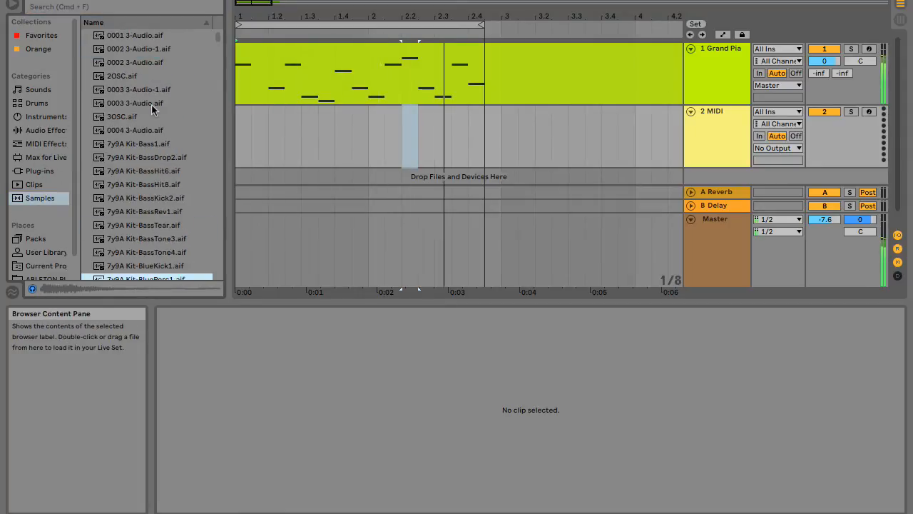
left_click(135, 45)
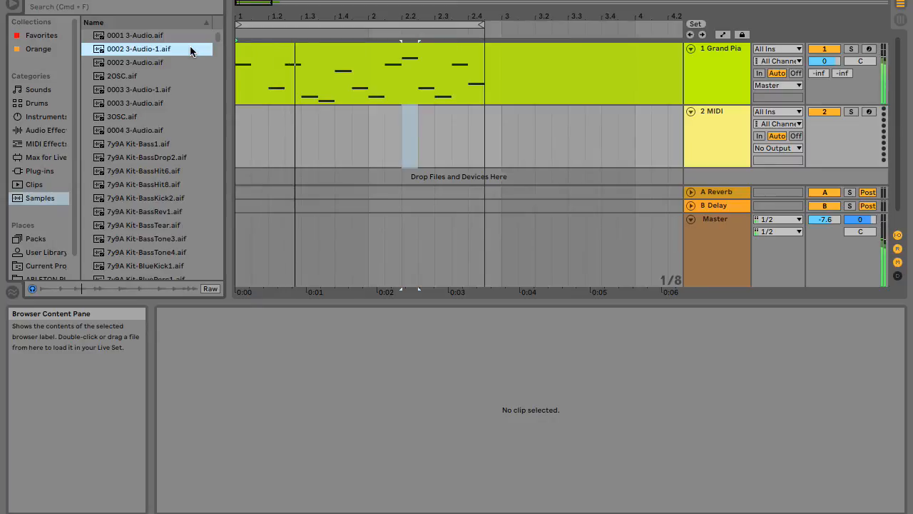
key("Down")
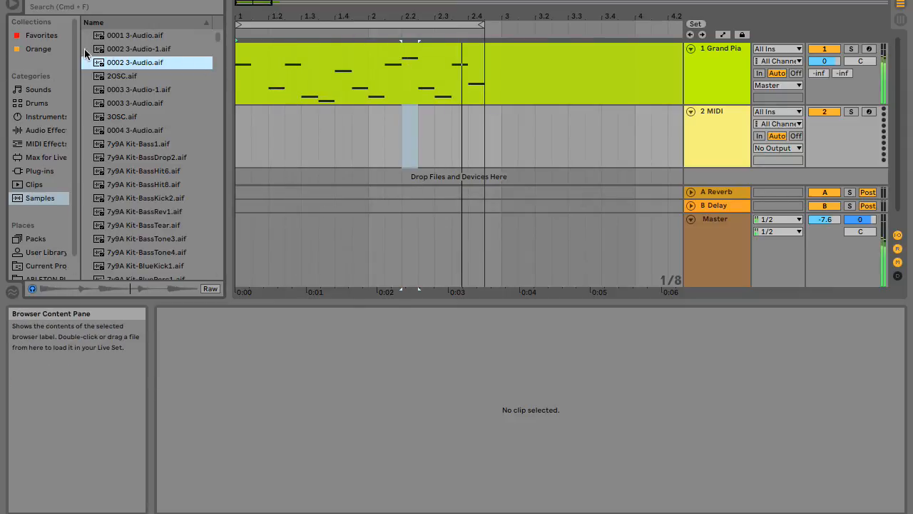
Place 0002 3-Audio.aif at bar 1 on a new audio track below the empty MIDI track and duplicate the clip once.
scroll(528, 133, "down", 1)
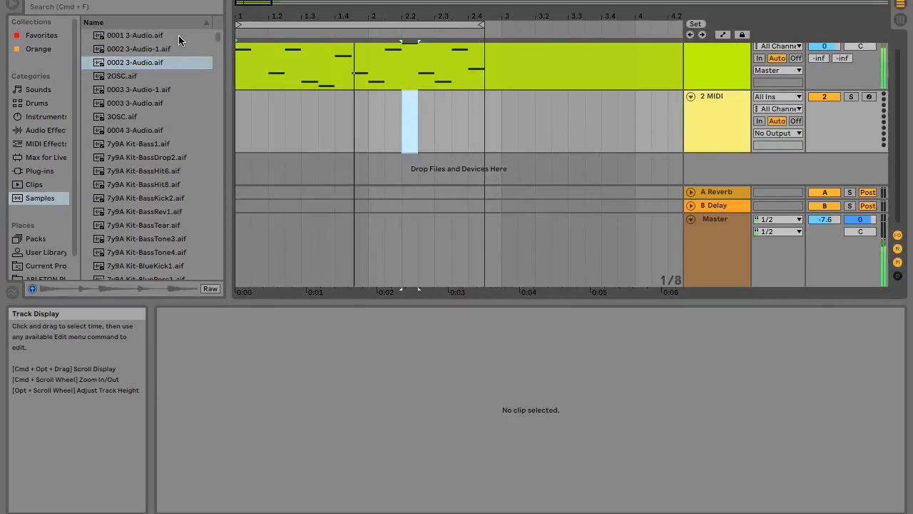
left_click_drag(220, 87, 235, 154)
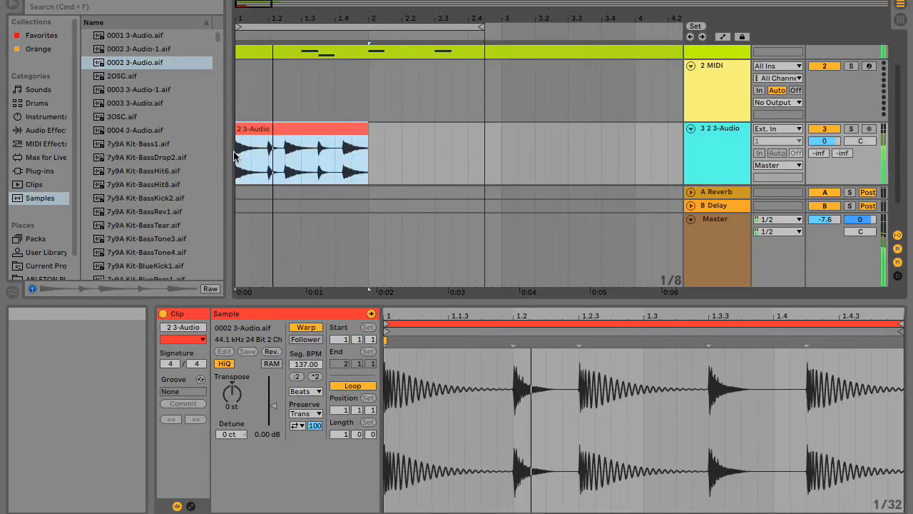
left_click(305, 148)
key("super+d")
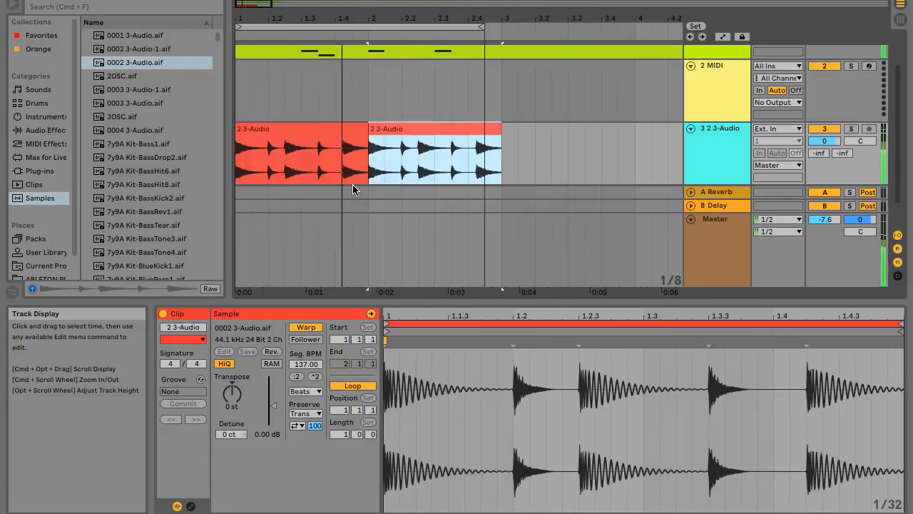
Reopen the grand piano clip in an enlarged note editor and lower the note at 1.2.3 to C3.
scroll(353, 184, "up", 1)
scroll(353, 185, "up", 1)
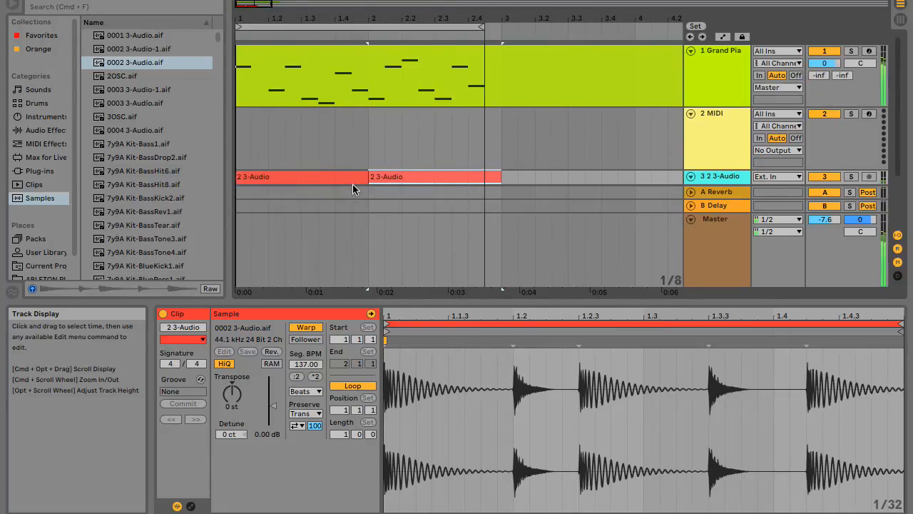
left_click(423, 73)
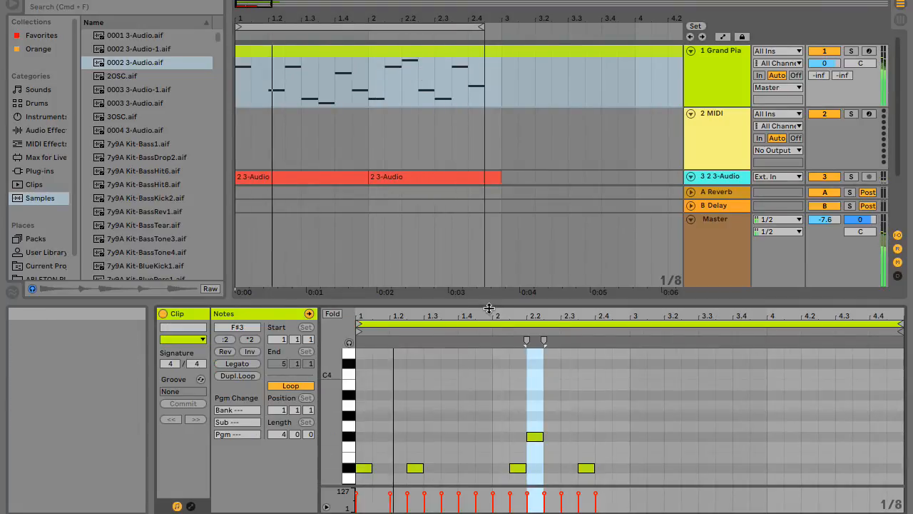
left_click_drag(488, 310, 476, 147)
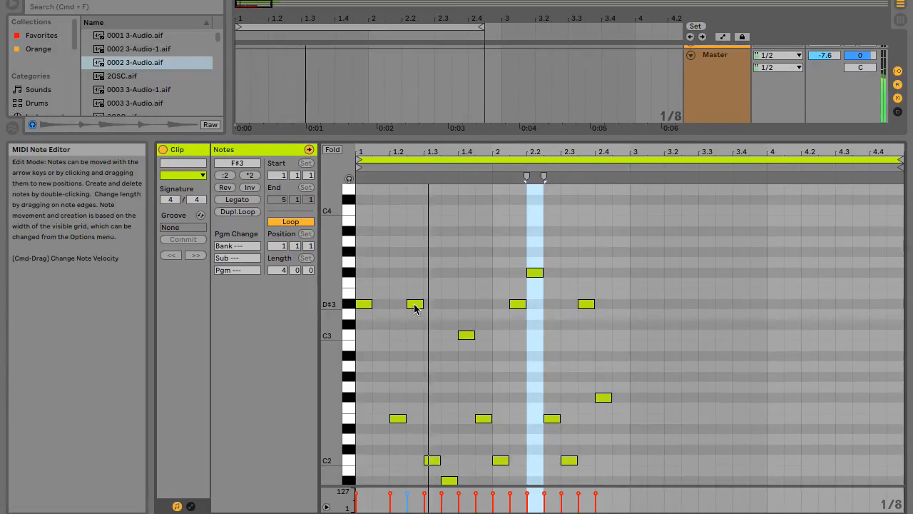
left_click(416, 305)
left_click_drag(419, 319, 419, 350)
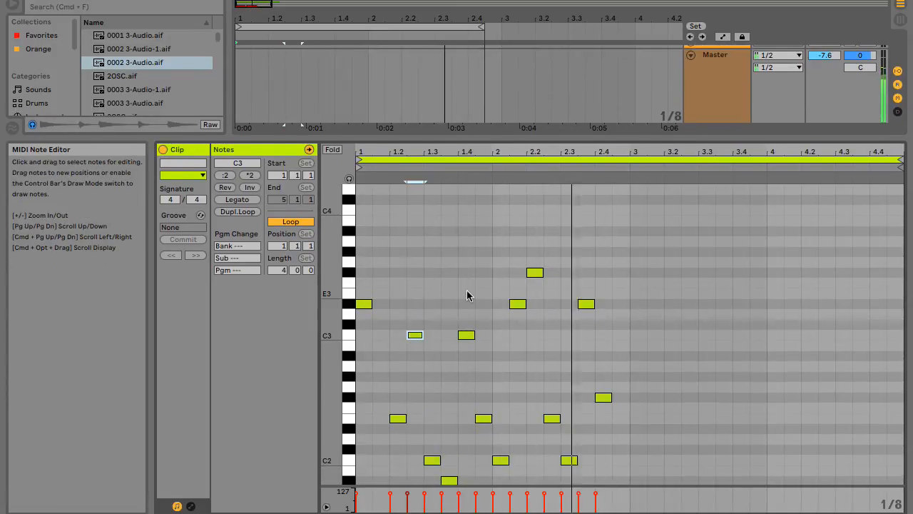
Try the note at 2.1.3 at A2, and settle it at B2.
scroll(467, 289, "down", 5)
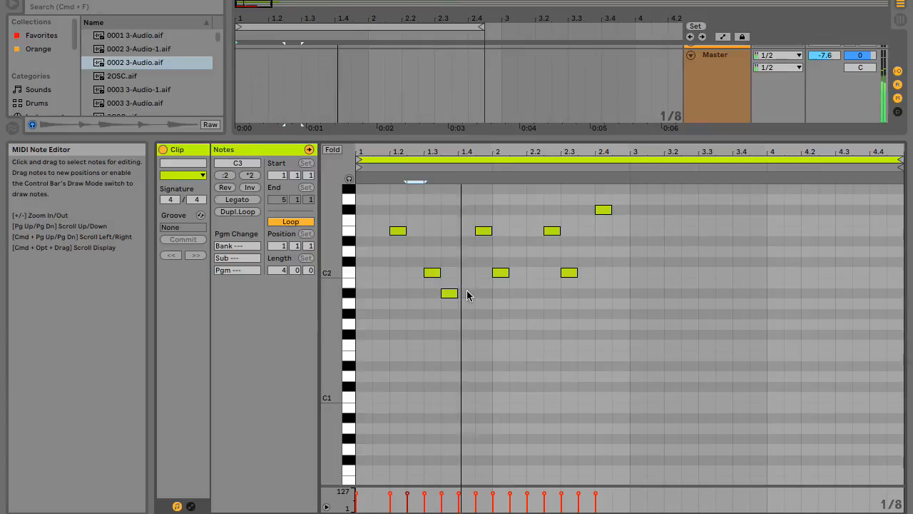
scroll(467, 289, "up", 2)
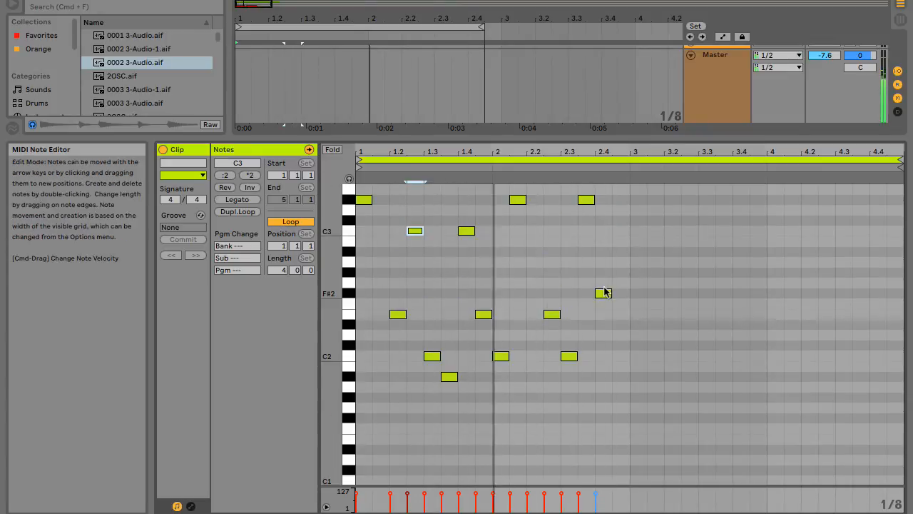
scroll(428, 312, "up", 3)
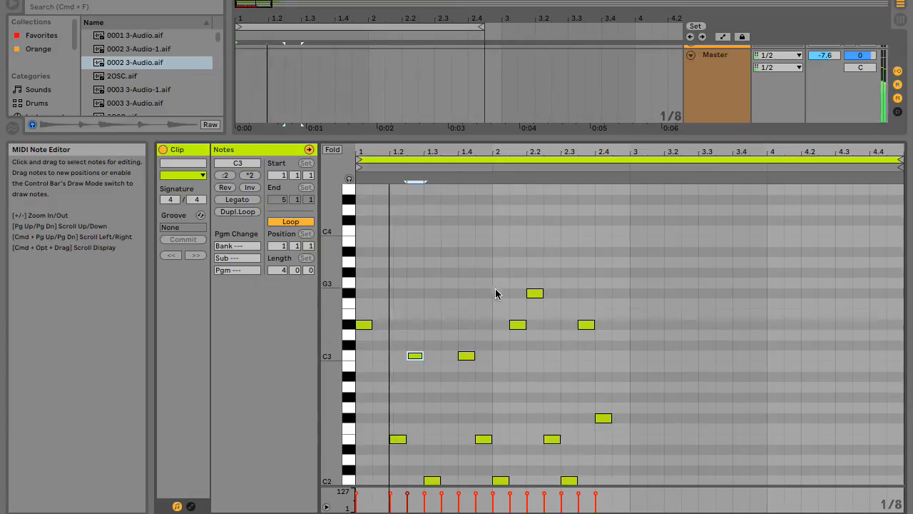
left_click_drag(517, 323, 513, 389)
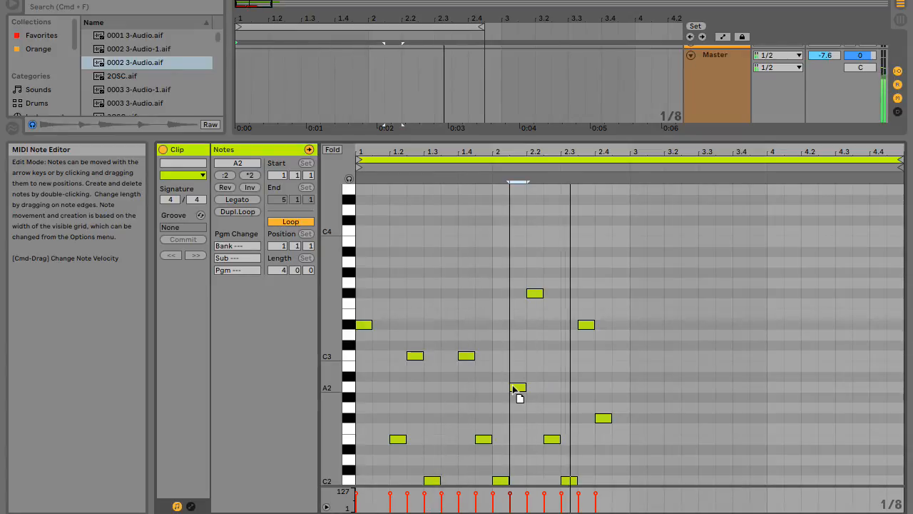
left_click_drag(514, 389, 518, 365)
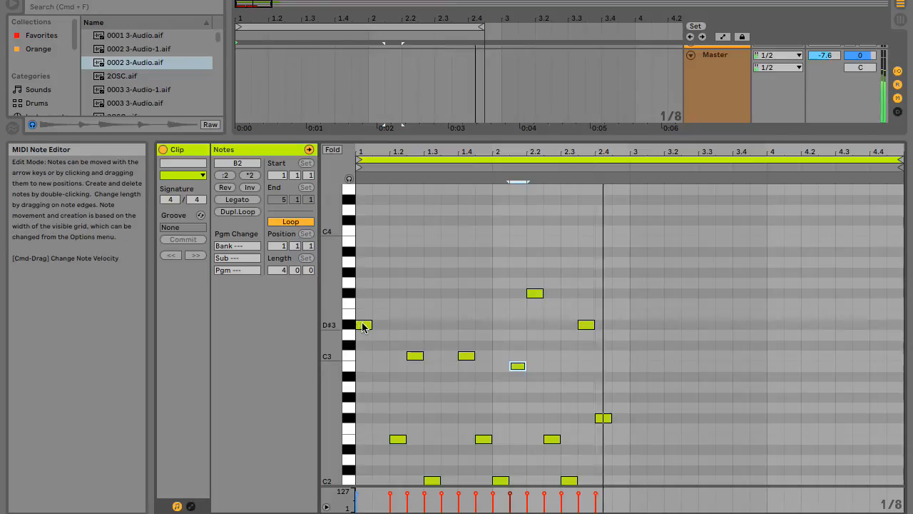
Lower the clip's first note to A2, then try the note on beat 1.2 at B2 and settle it at A#2.
left_click_drag(357, 321, 359, 383)
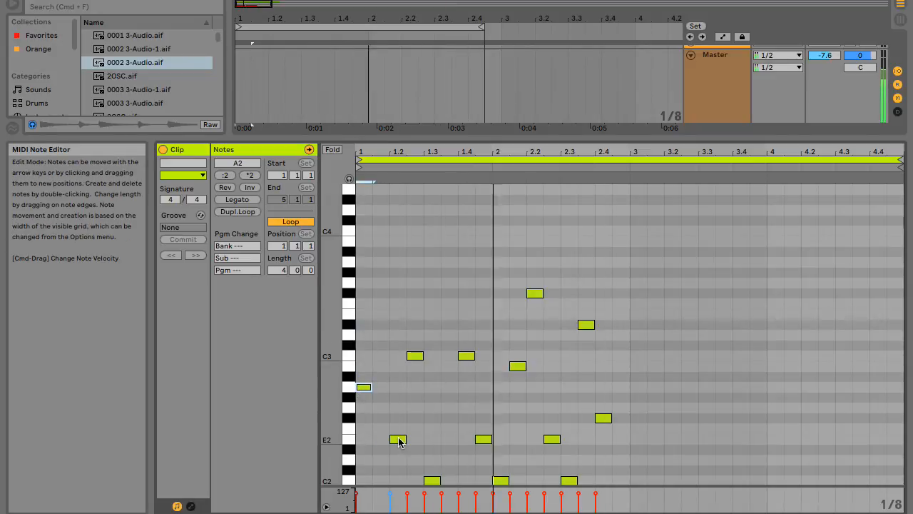
left_click_drag(397, 435, 398, 369)
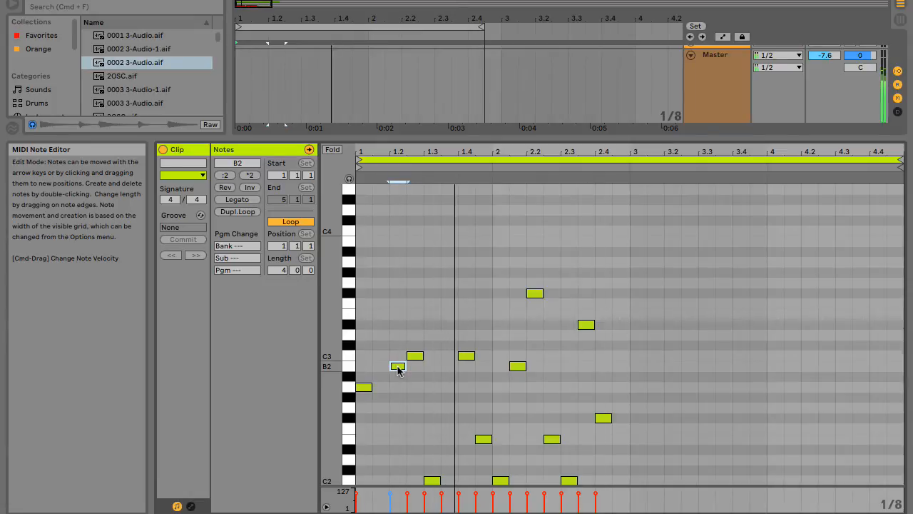
left_click_drag(398, 370, 398, 380)
scroll(467, 398, "down", 5)
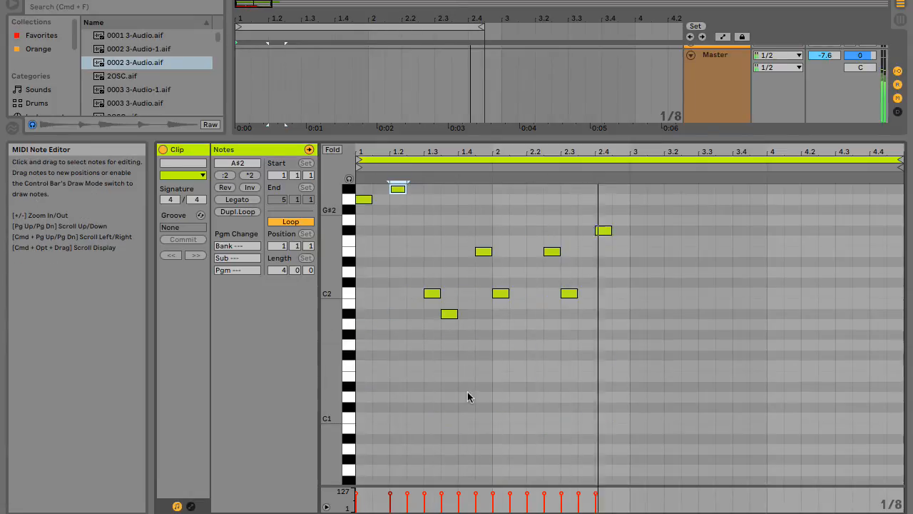
Shrink the note editor to bring the arrangement tracks back into view, and stop the playback.
scroll(467, 397, "up", 2)
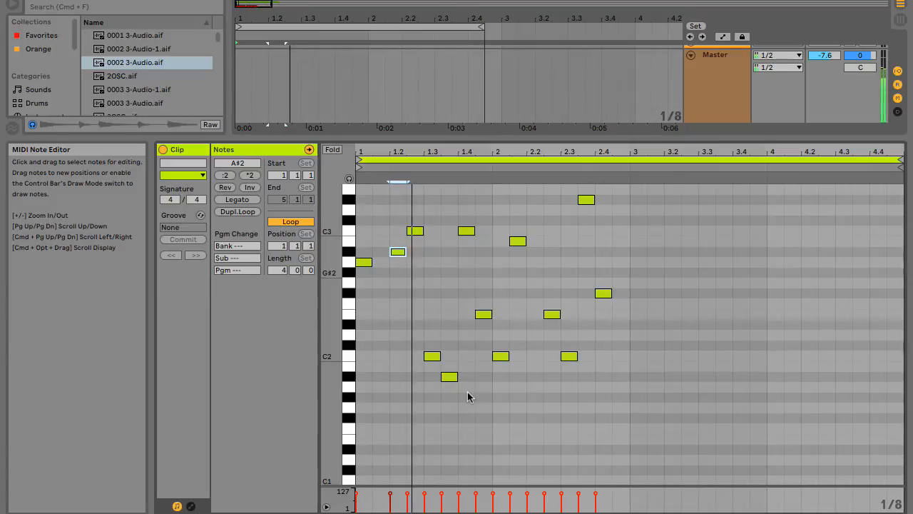
scroll(467, 392, "up", 4)
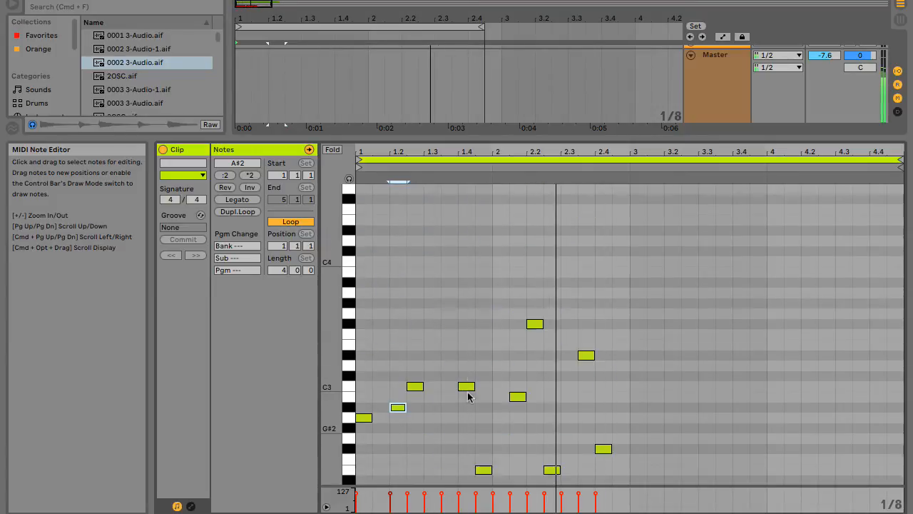
scroll(469, 397, "up", 1)
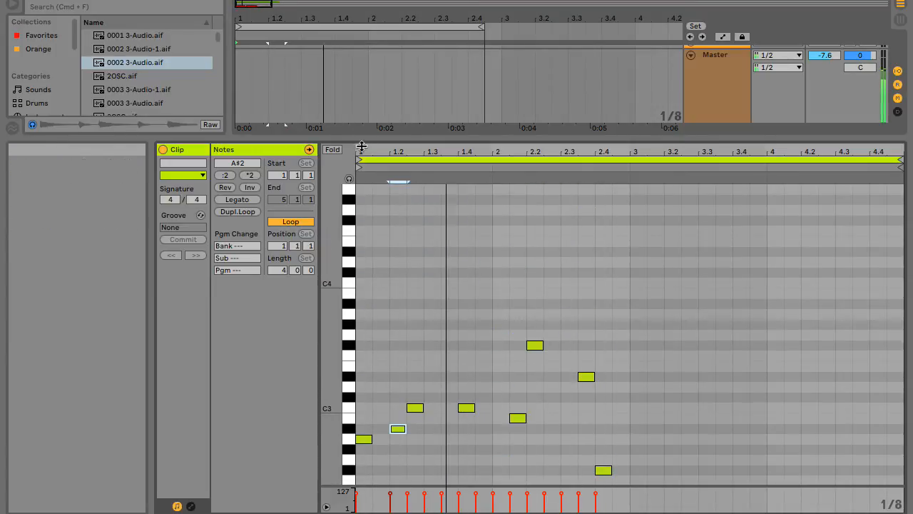
left_click_drag(362, 146, 364, 330)
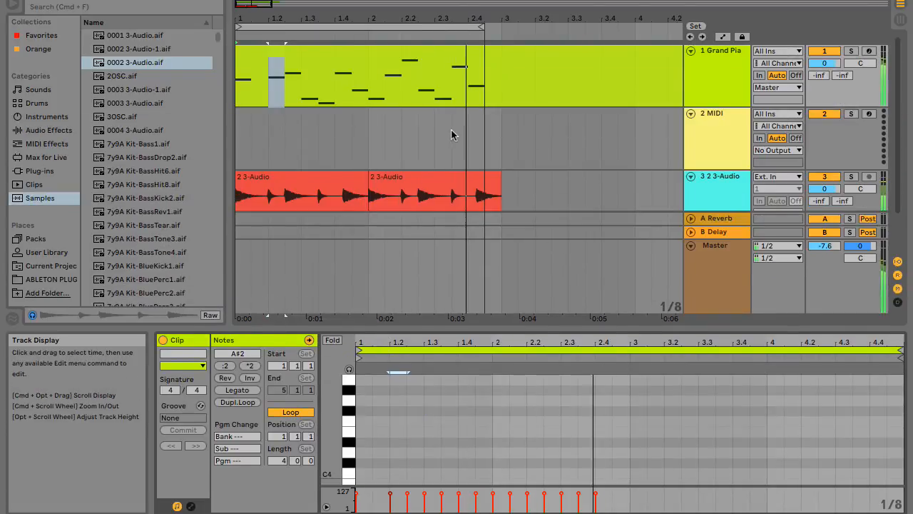
scroll(451, 134, "down", 2)
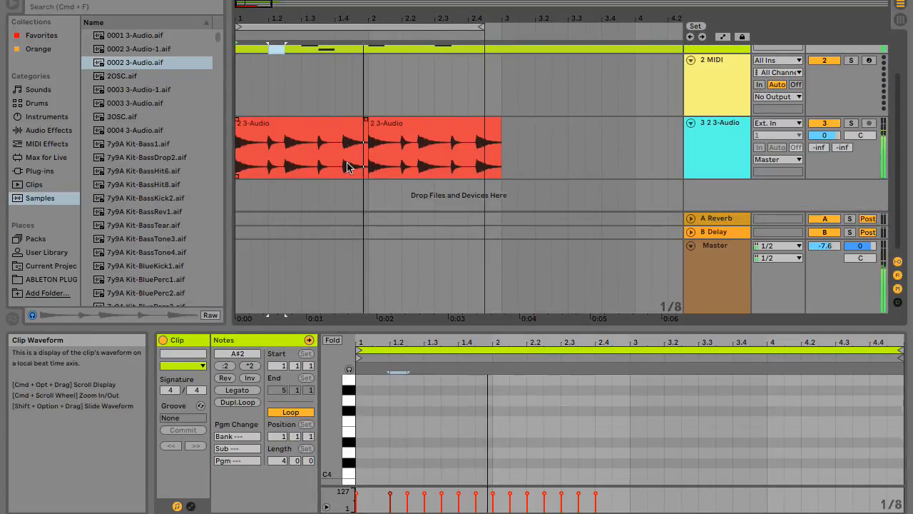
scroll(447, 103, "up", 2)
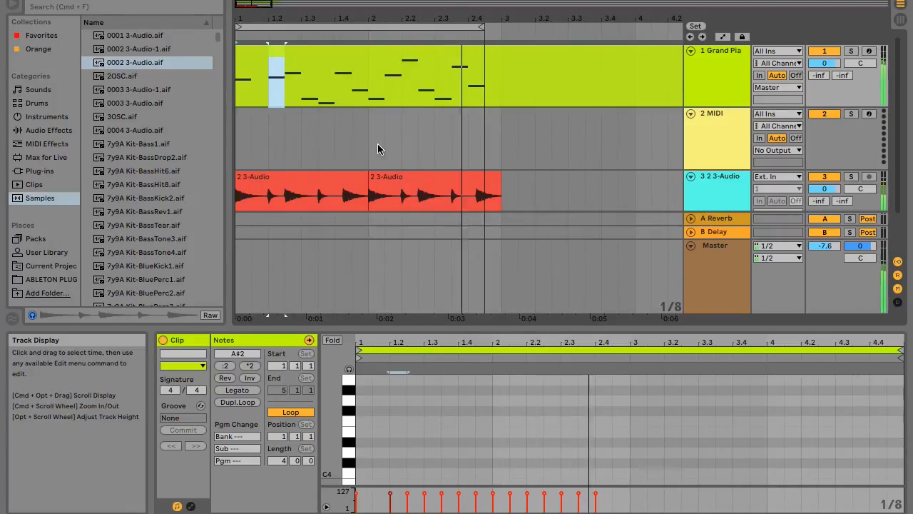
key("space")
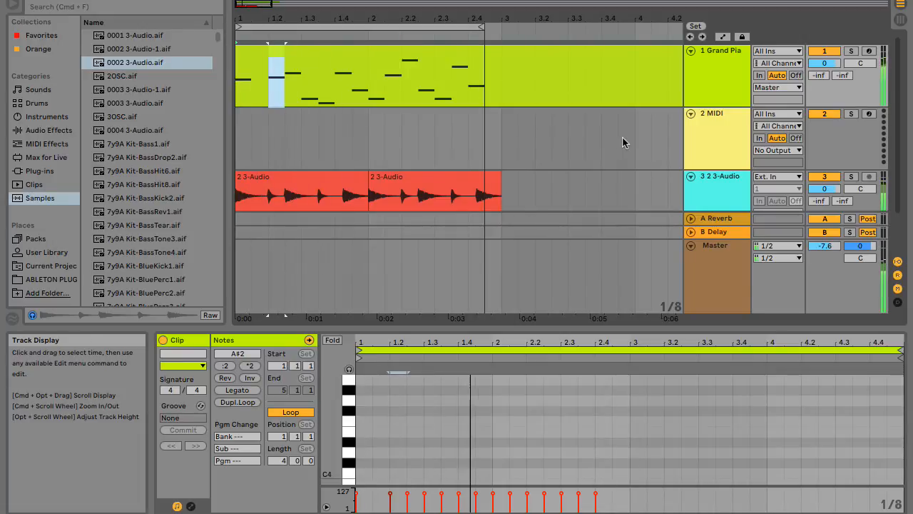
scroll(449, 198, "down", 2)
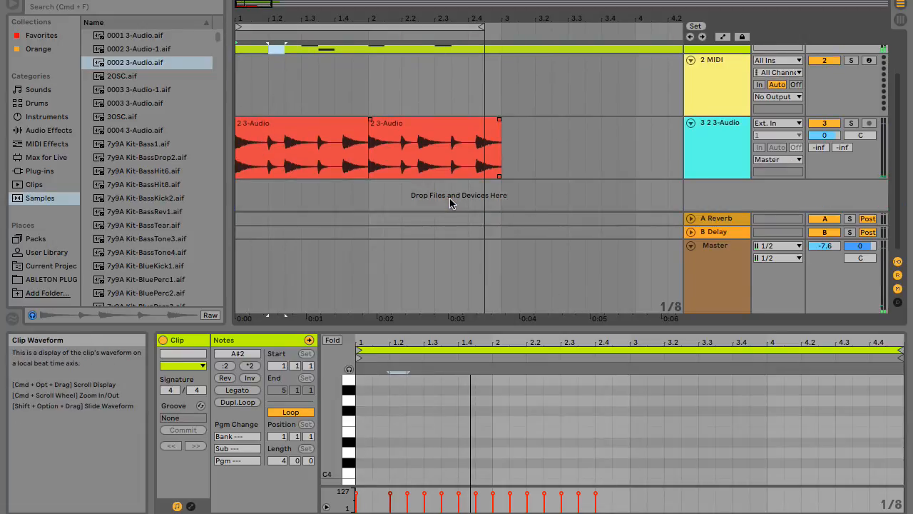
scroll(450, 199, "up", 2)
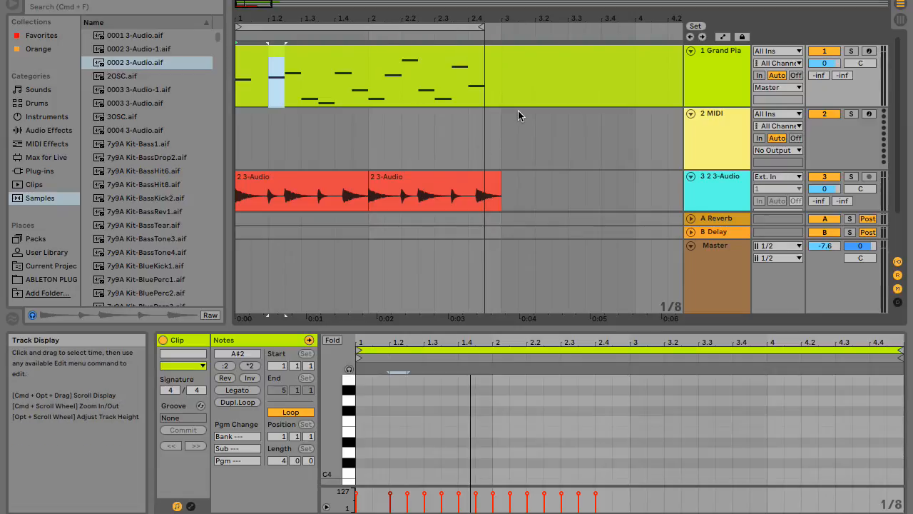
scroll(606, 148, "down", 2)
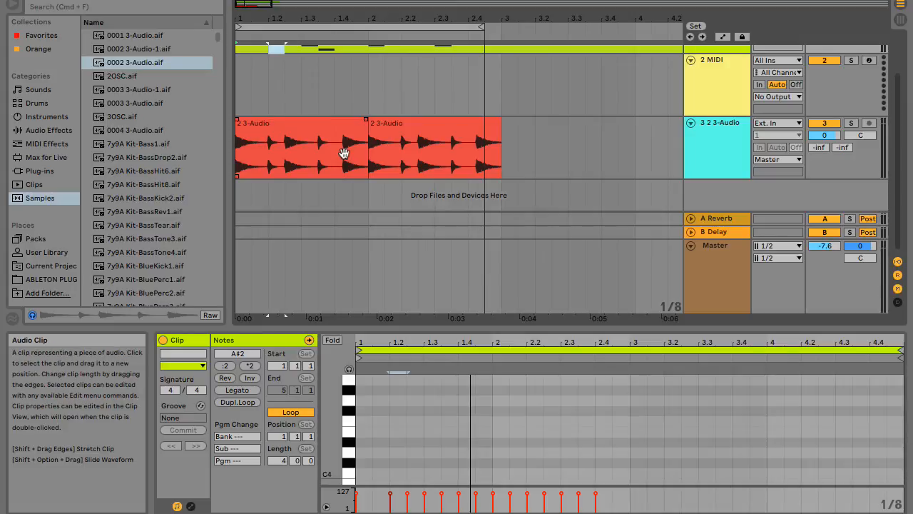
scroll(344, 154, "up", 3)
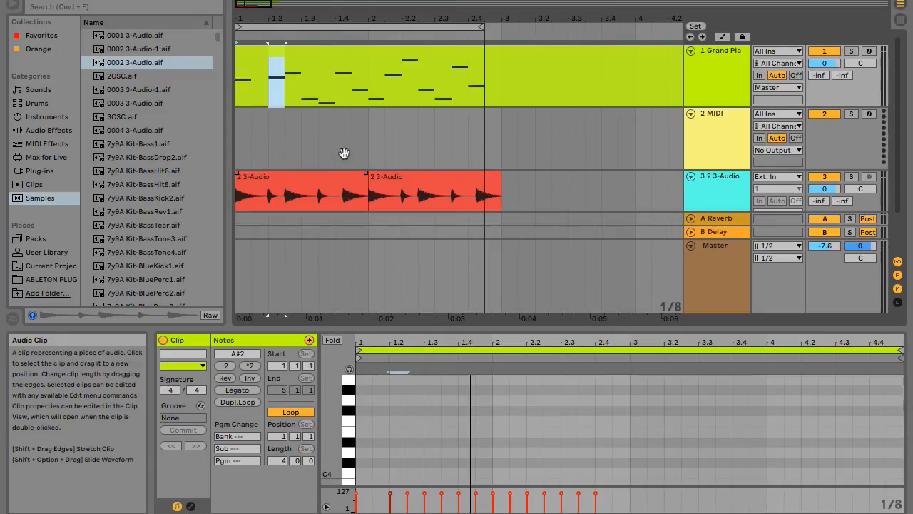
scroll(344, 153, "down", 2)
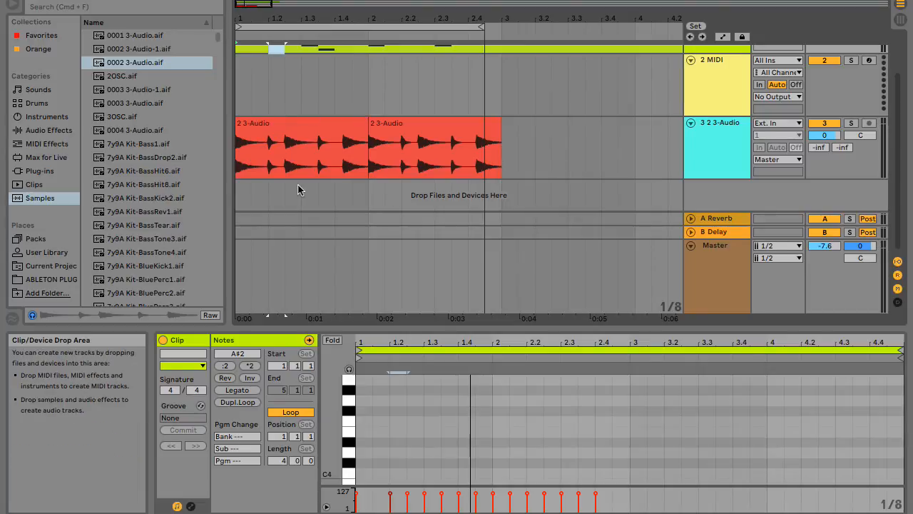
Start playback and audition the grand piano track in solo, switching its solo back off.
scroll(298, 189, "up", 2)
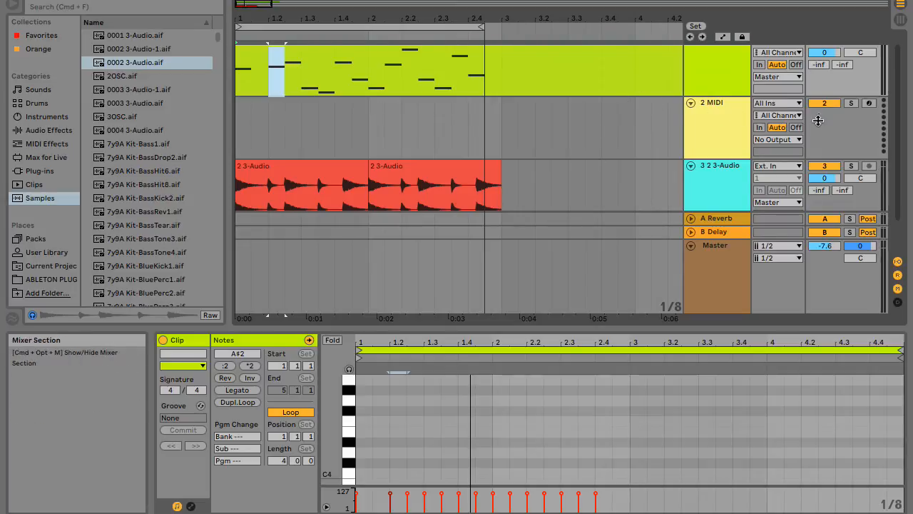
scroll(828, 100, "up", 1)
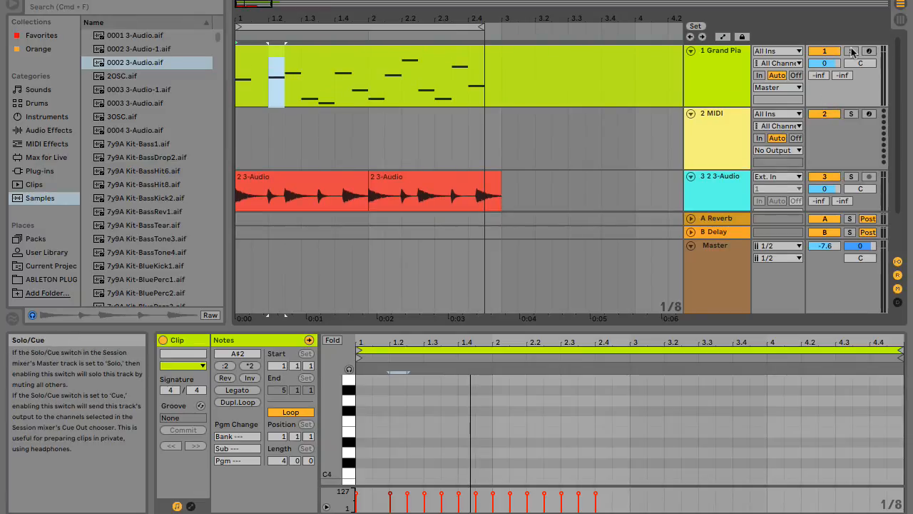
key("space")
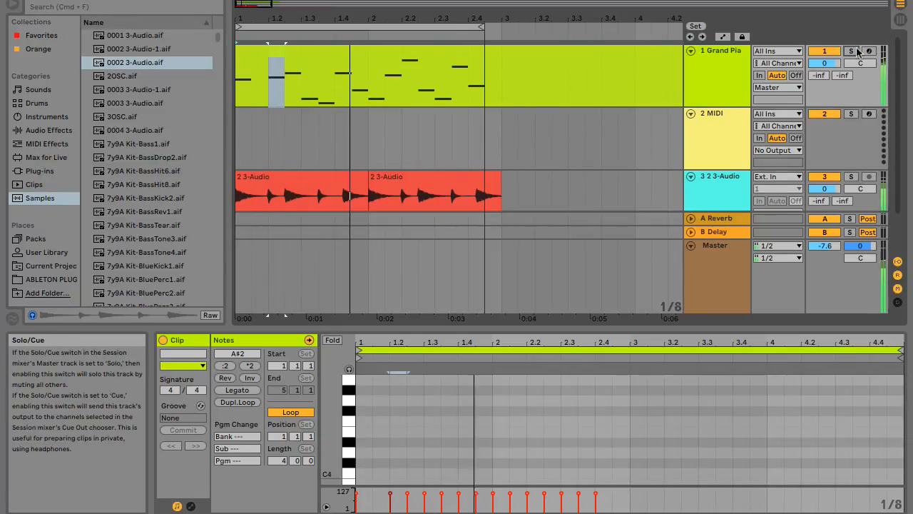
left_click(851, 51)
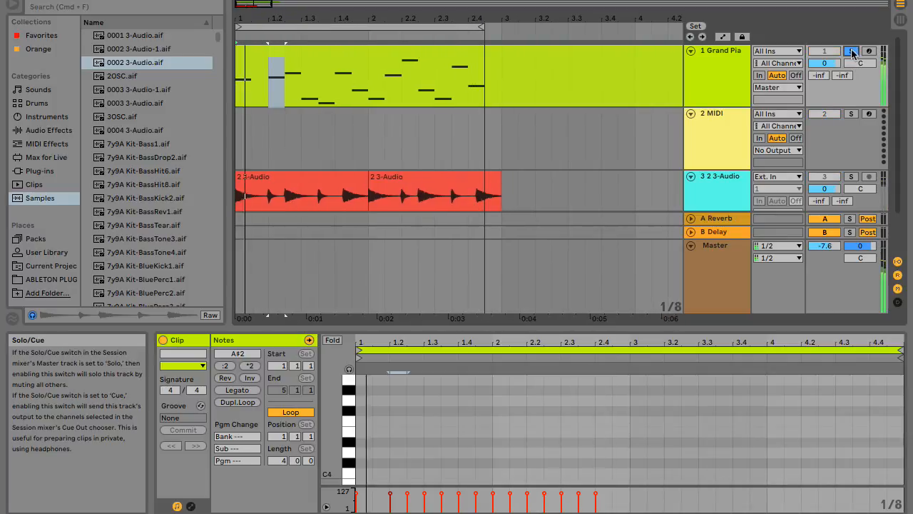
left_click(851, 52)
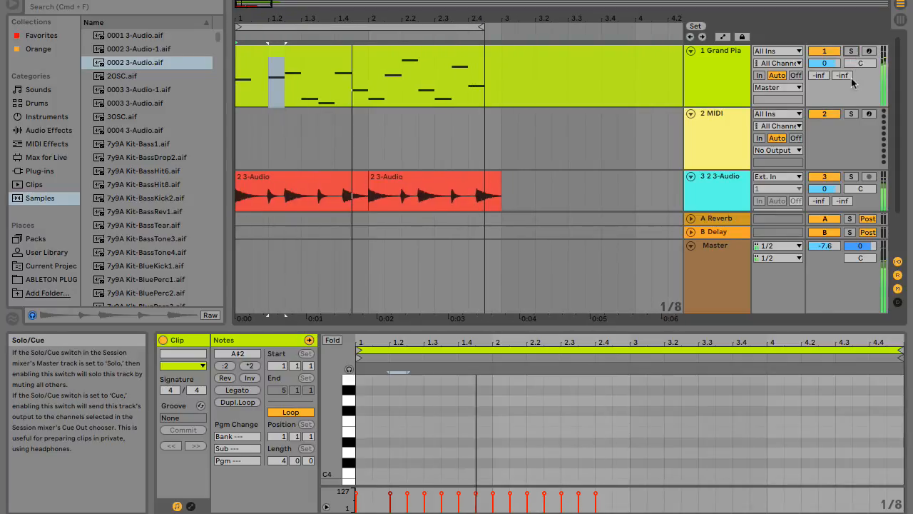
Solo the 2 3-Audio drum track and extend the arrangement loop to end at bar 3.
left_click(852, 177)
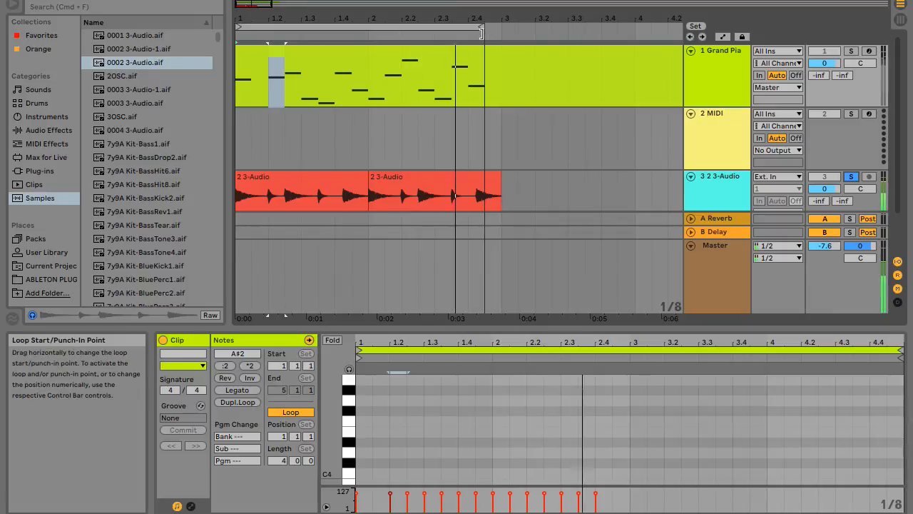
left_click_drag(484, 33, 497, 32)
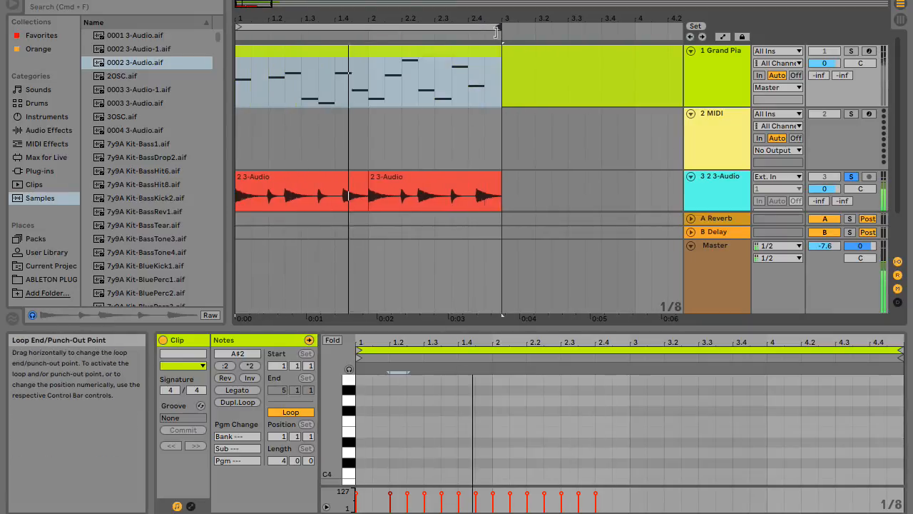
scroll(543, 130, "down", 3)
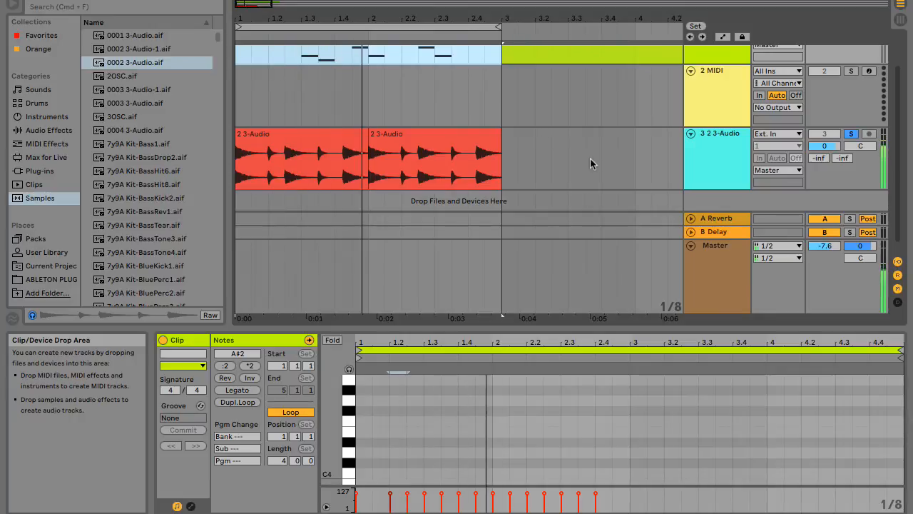
scroll(608, 156, "down", 1)
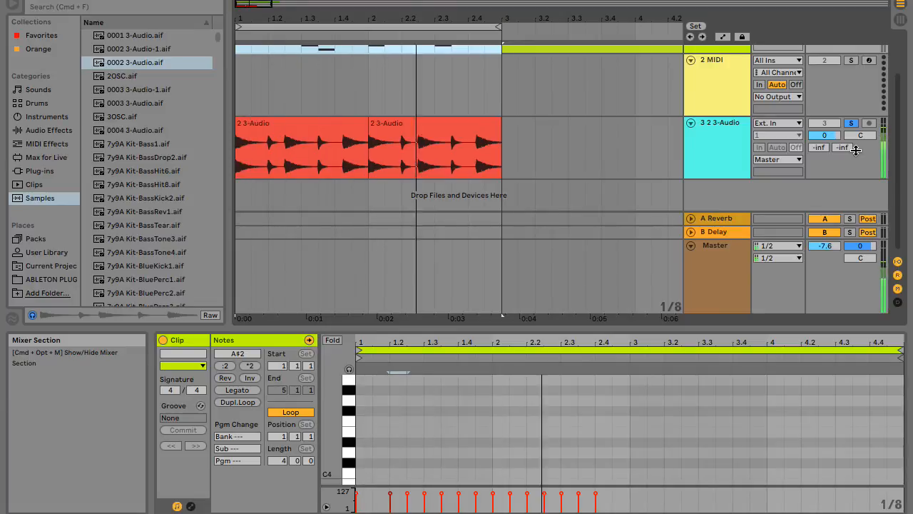
scroll(511, 87, "up", 2)
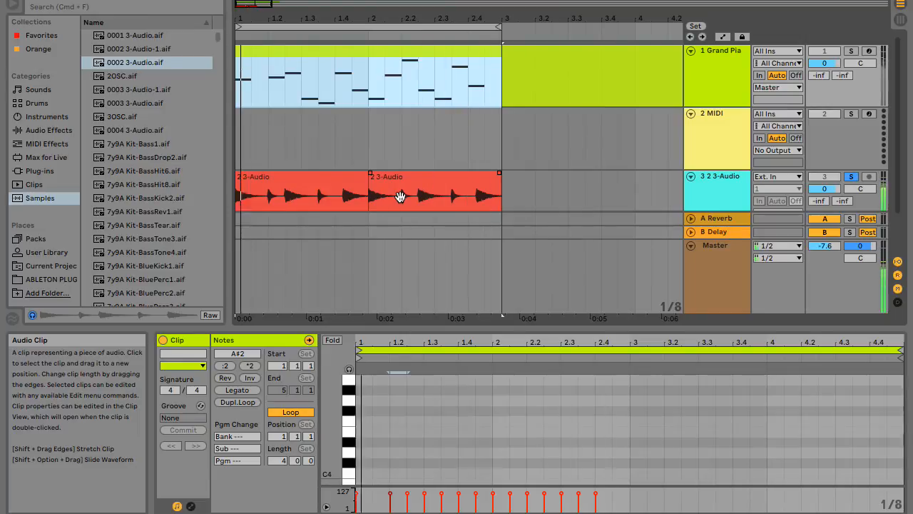
scroll(395, 140, "down", 2)
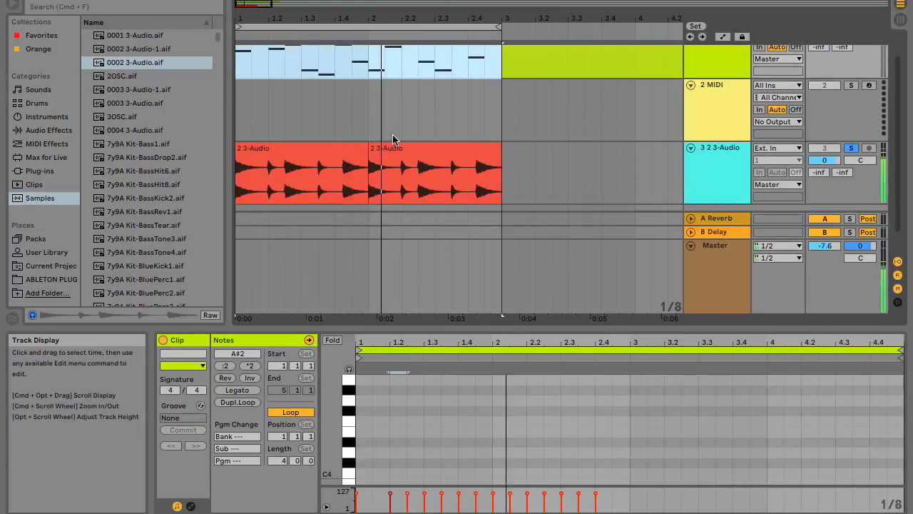
scroll(392, 140, "down", 2)
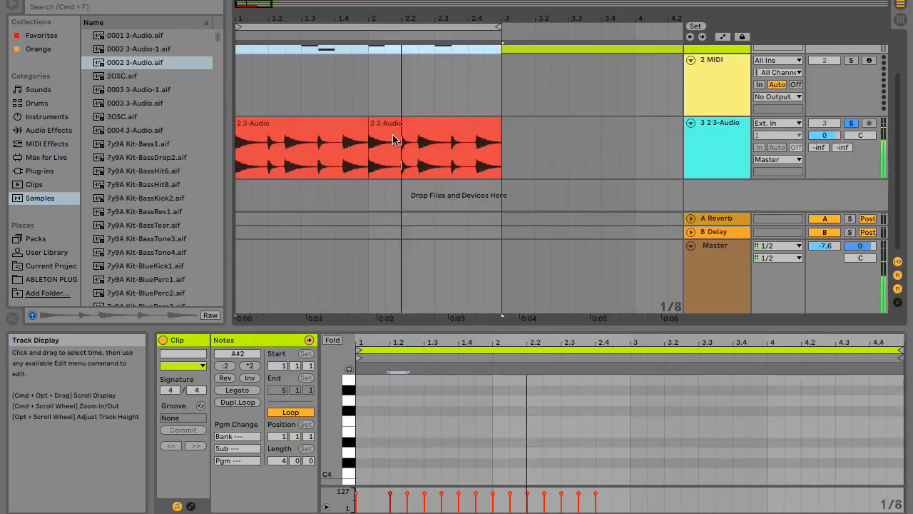
scroll(392, 135, "up", 4)
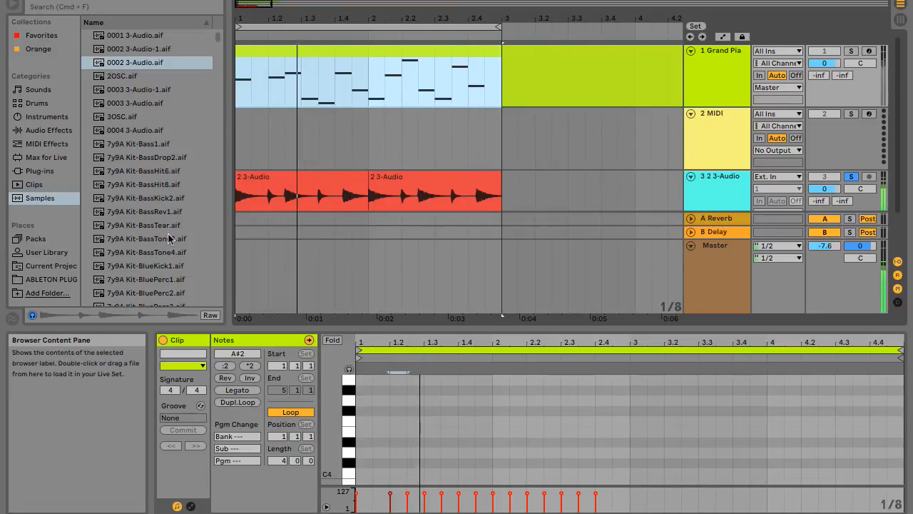
Bring up the plug-in list in the browser and solo the grand piano track instead of the drum track.
left_click(42, 172)
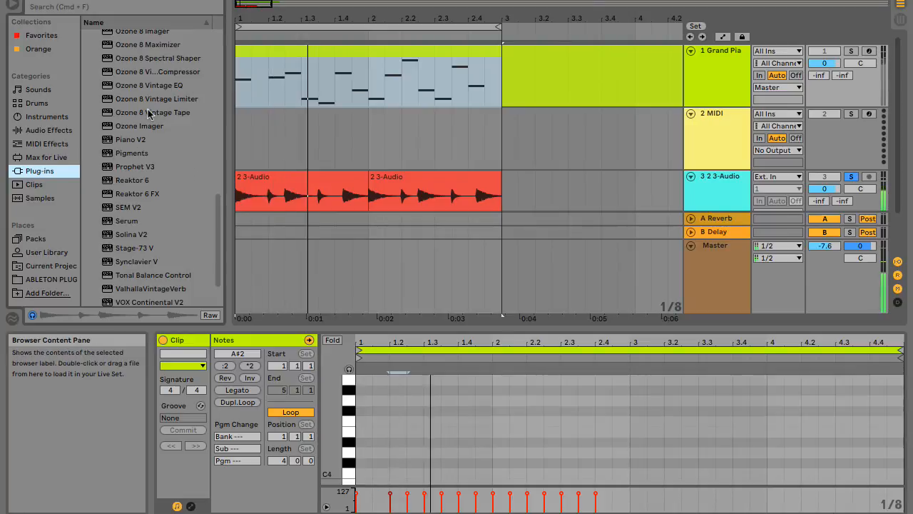
scroll(148, 114, "up", 20)
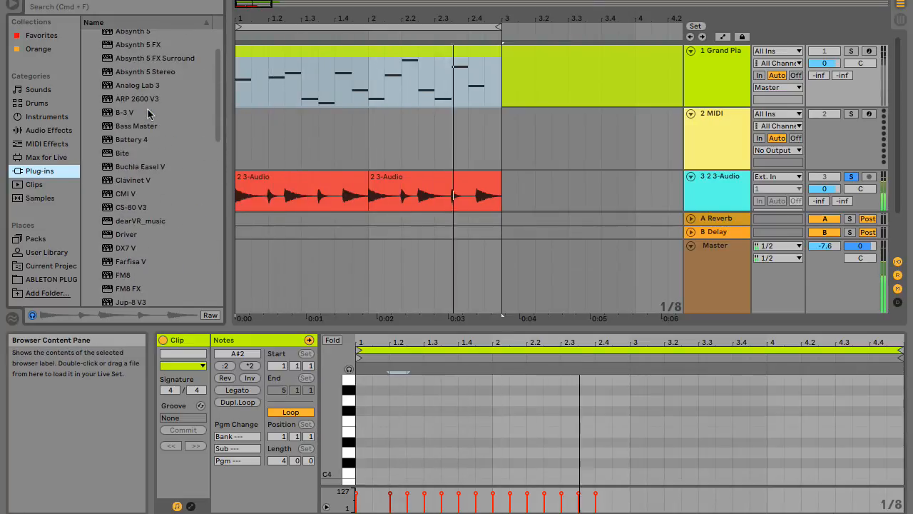
scroll(147, 115, "up", 3)
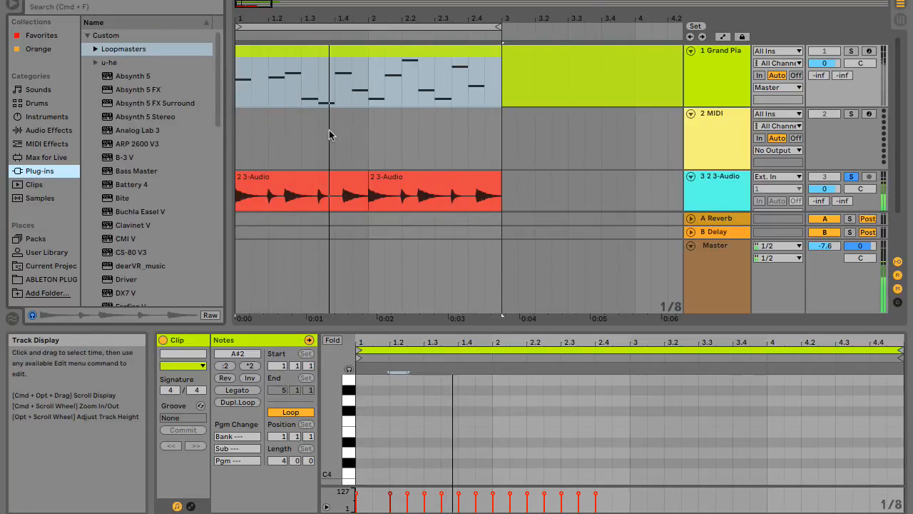
left_click(850, 52)
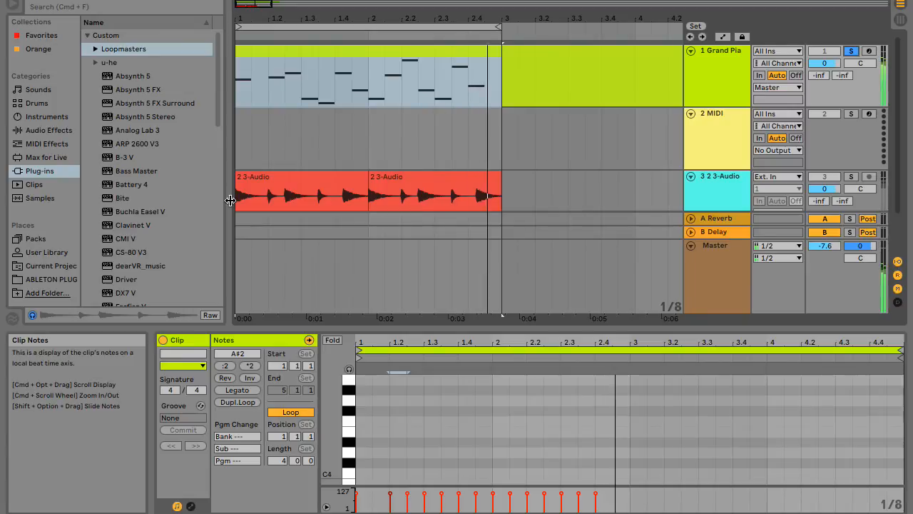
Show the grand piano track's devices and lower the Master volume to -12.1.
scroll(169, 214, "down", 6)
scroll(169, 214, "down", 8)
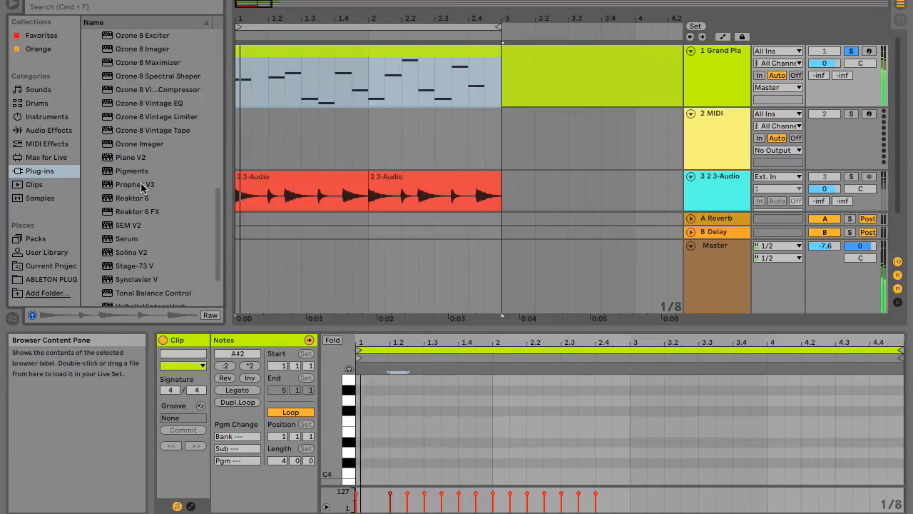
double_click(707, 71)
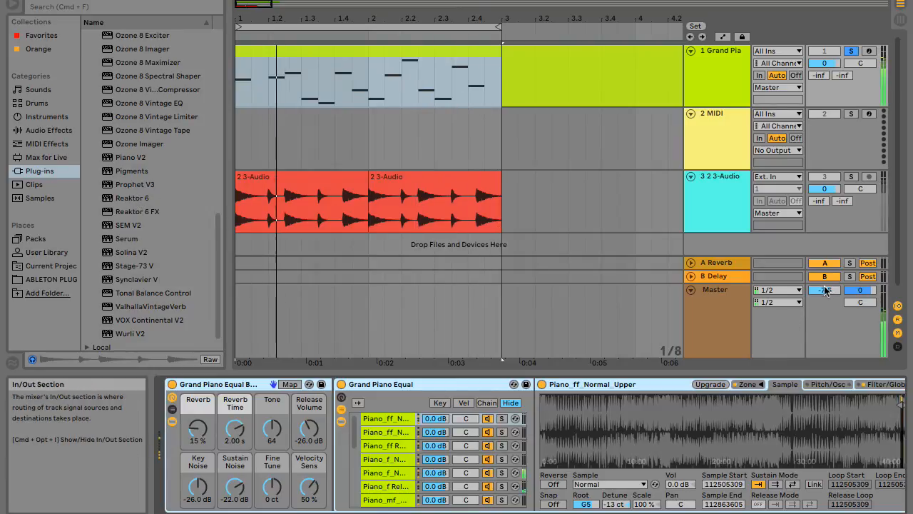
left_click_drag(829, 289, 829, 292)
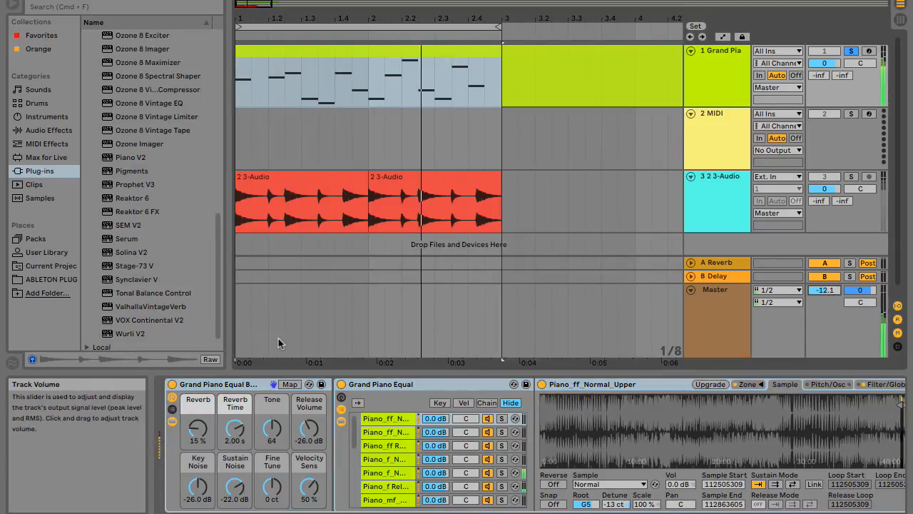
Load the Pigments plug-in onto the first track in place of the grand piano instrument.
left_click(139, 171)
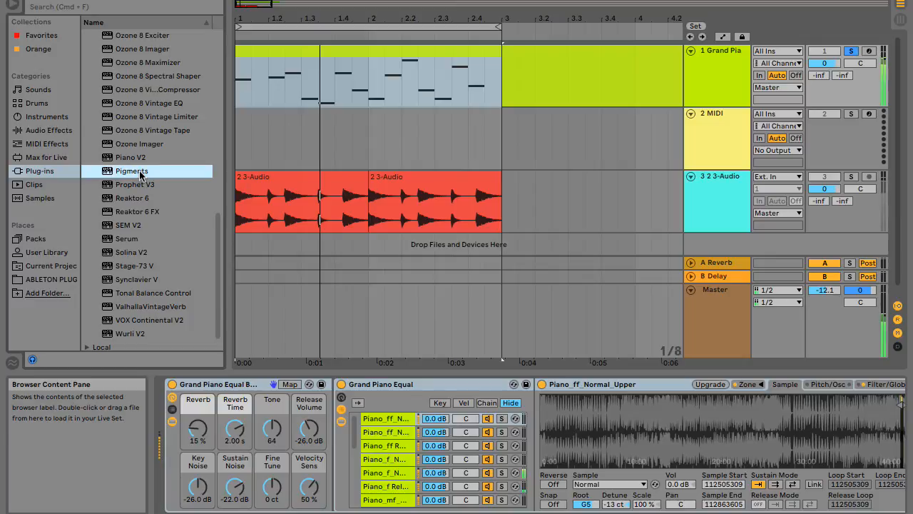
double_click(141, 174)
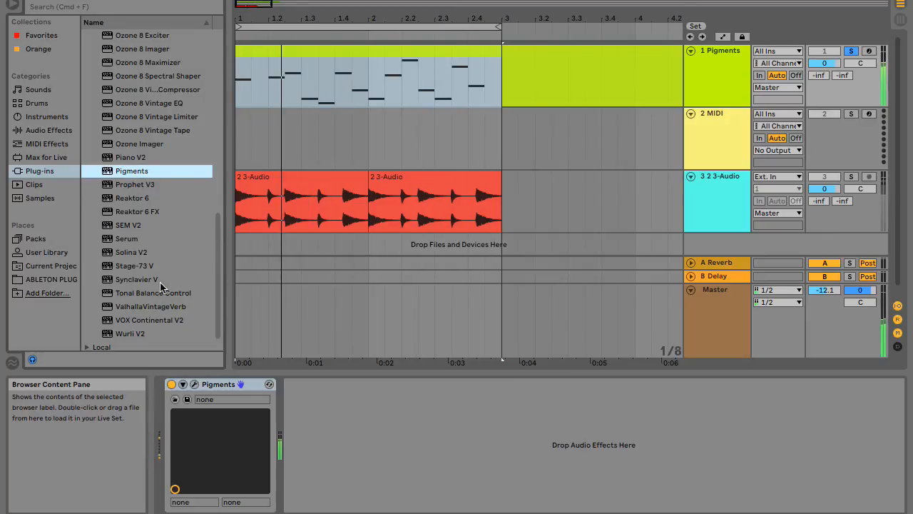
Expand the u-he folder in the plug-in list to show the plug-ins it contains.
scroll(160, 282, "up", 5)
scroll(160, 283, "up", 10)
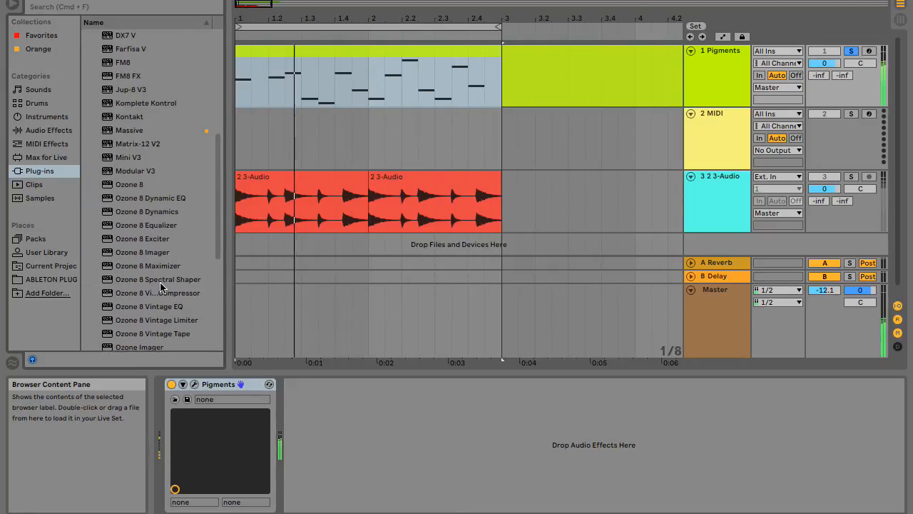
scroll(160, 286, "up", 2)
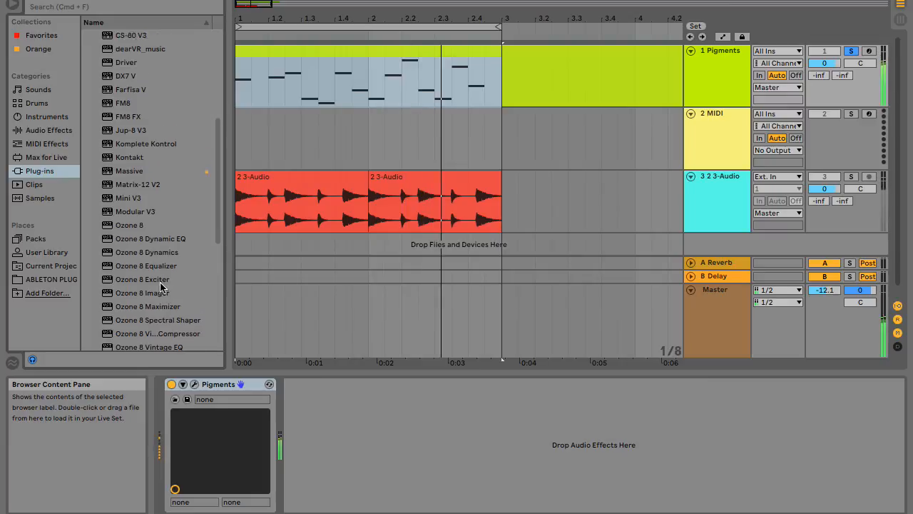
scroll(159, 285, "up", 17)
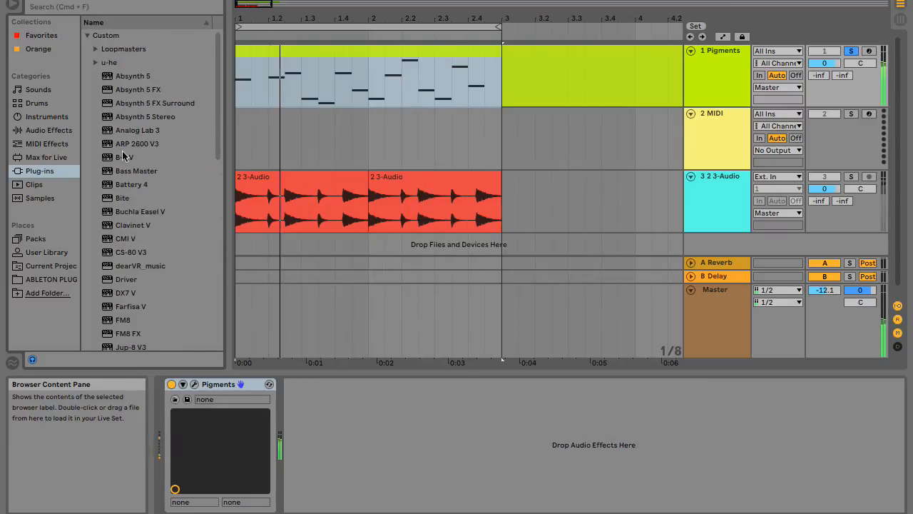
left_click(109, 62)
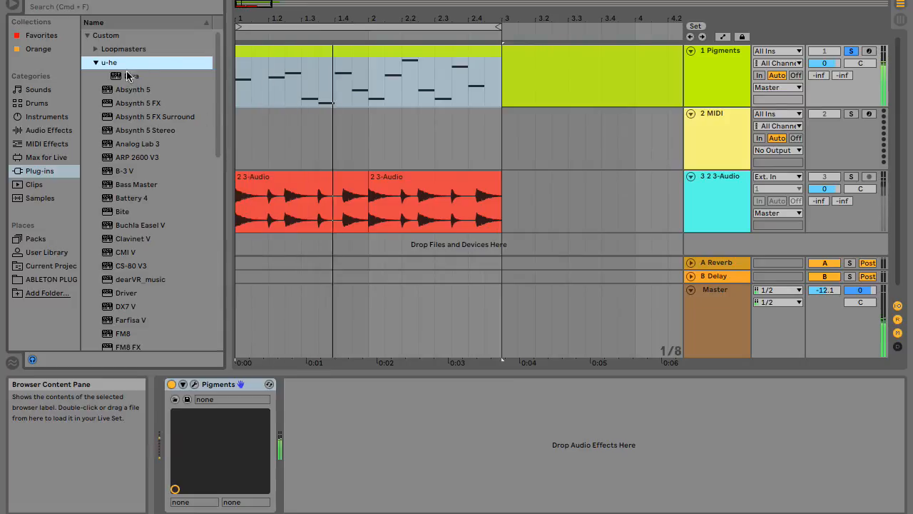
Look through the installed plug-ins below the u-he folder and stop the looped playback.
scroll(128, 95, "down", 8)
scroll(129, 95, "down", 7)
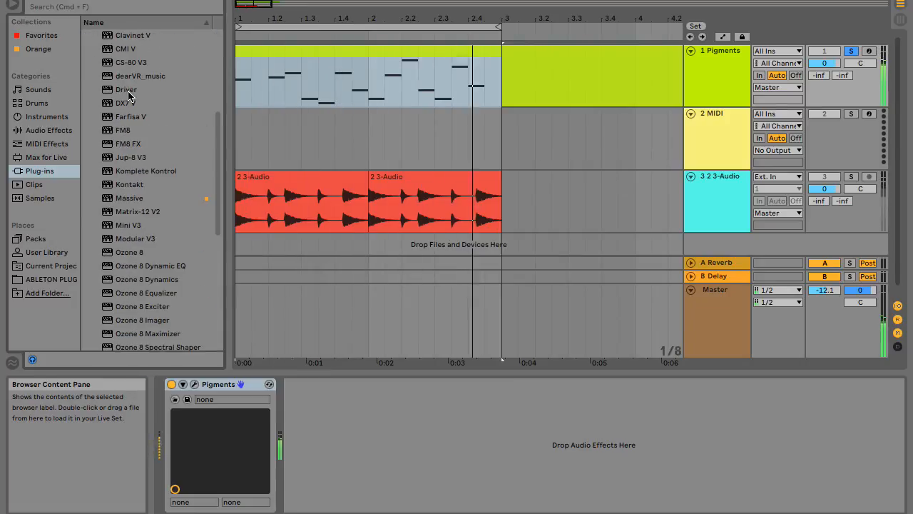
scroll(129, 95, "down", 9)
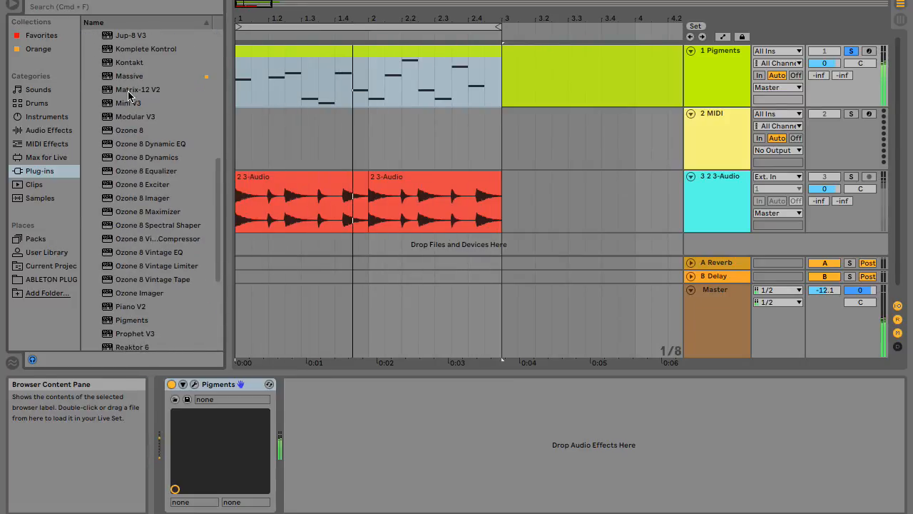
scroll(128, 95, "up", 8)
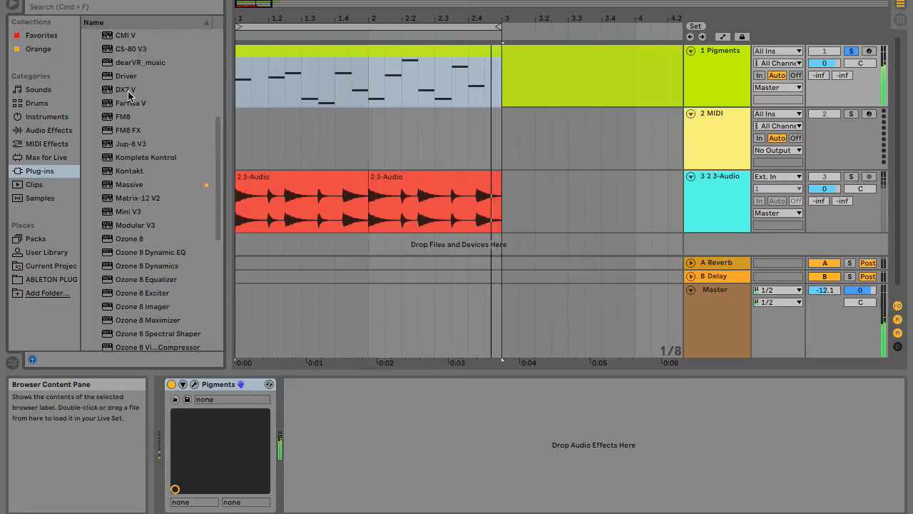
scroll(128, 95, "up", 16)
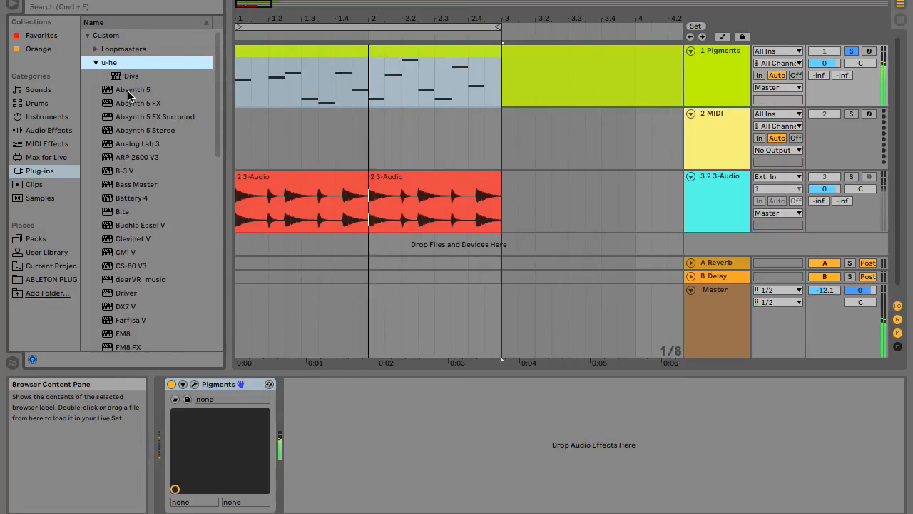
scroll(128, 95, "down", 4)
scroll(128, 95, "up", 4)
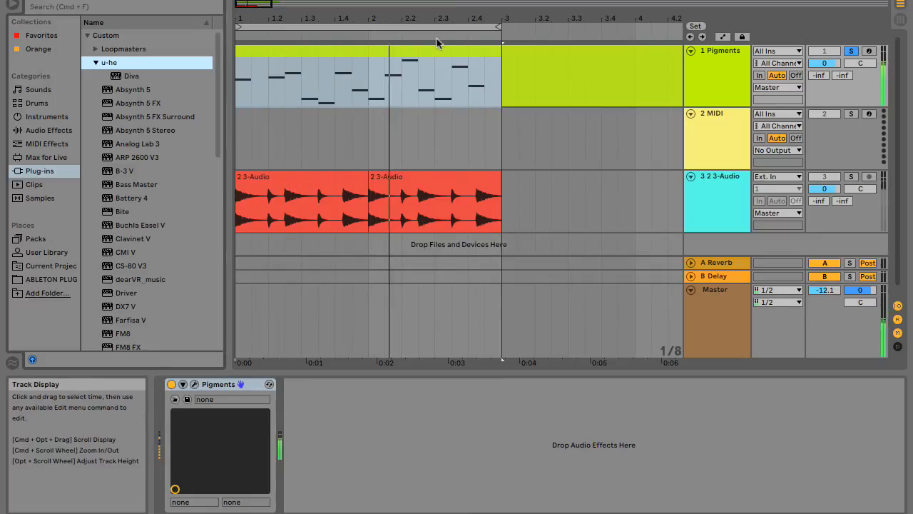
key("space")
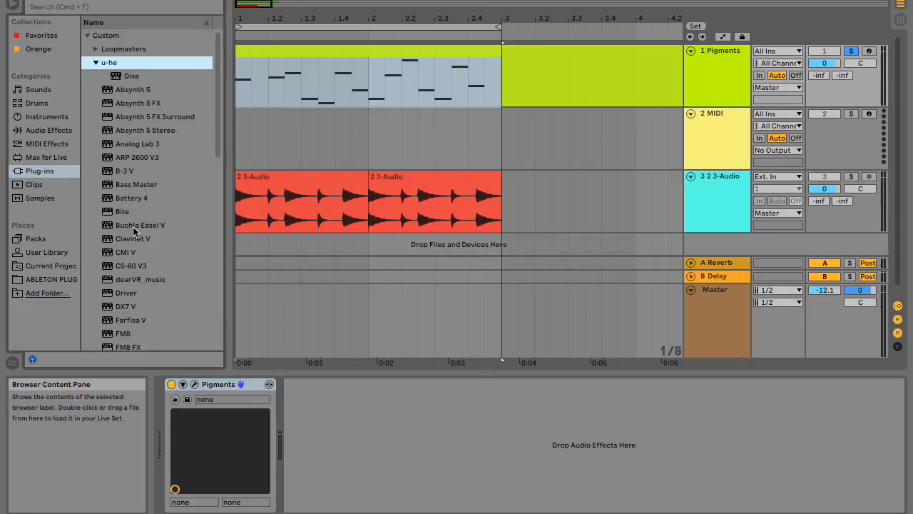
Expand the Loopmasters folder and examine the plug-ins listed below it, from Absynth 5 through the Ozone 8 modules.
left_click(96, 50)
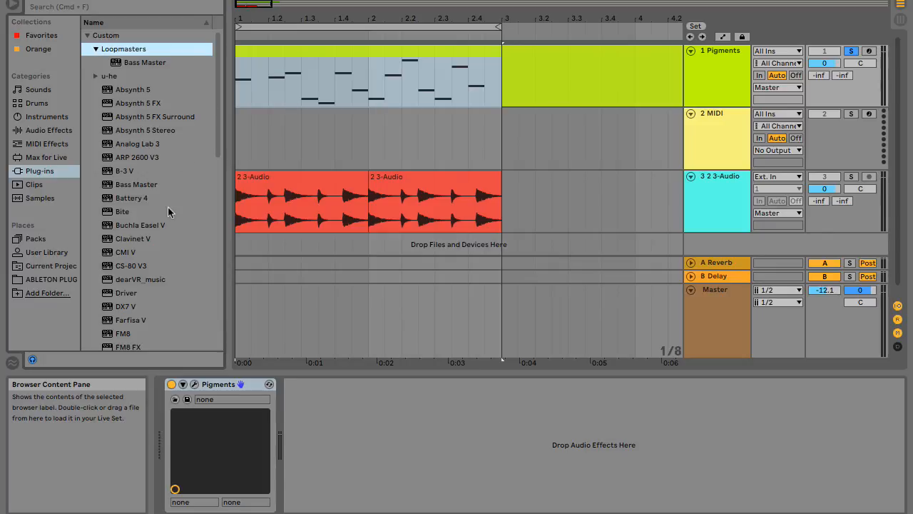
scroll(168, 207, "down", 1)
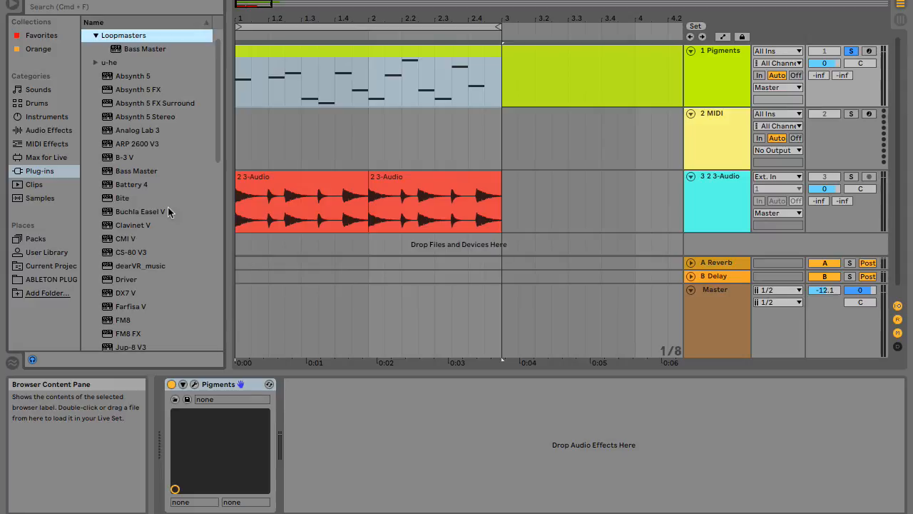
scroll(150, 185, "down", 5)
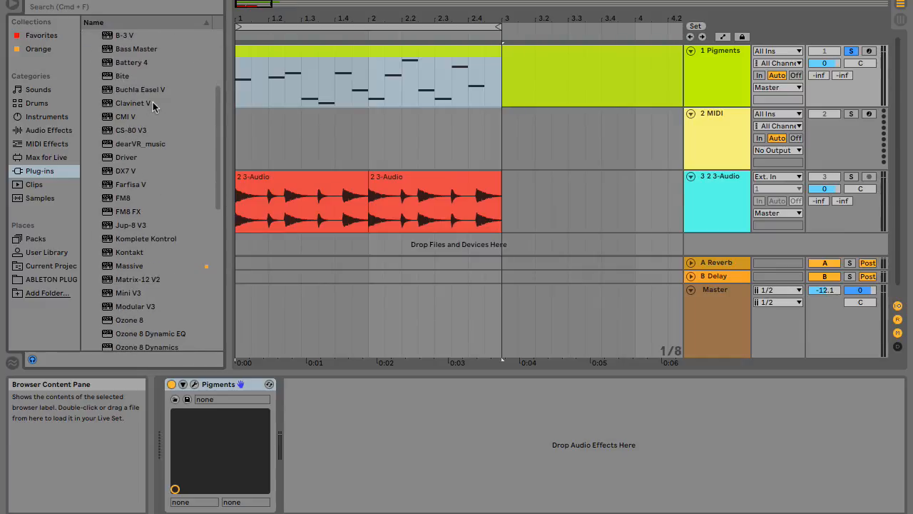
scroll(176, 243, "down", 3)
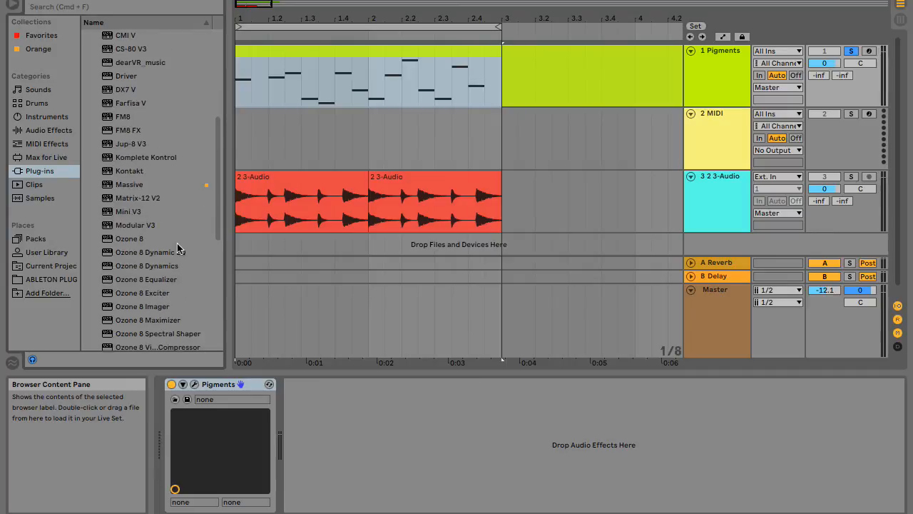
scroll(177, 247, "down", 3)
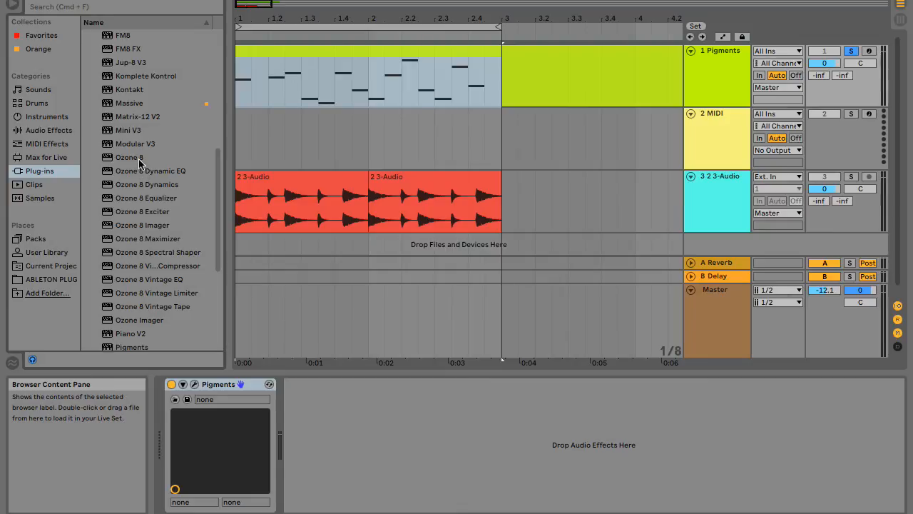
scroll(140, 323, "down", 5)
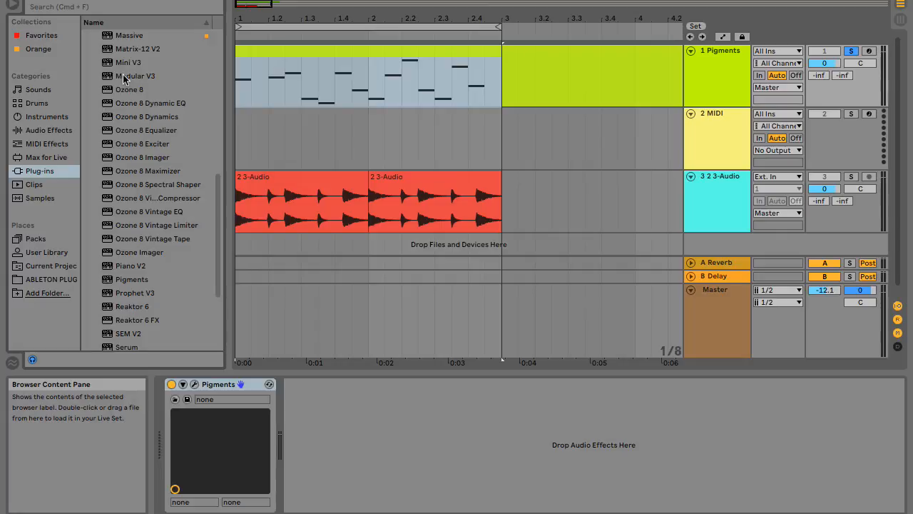
Load the Serum plug-in onto the first track in place of Pigments and audition the looped melody with it.
scroll(152, 282, "down", 5)
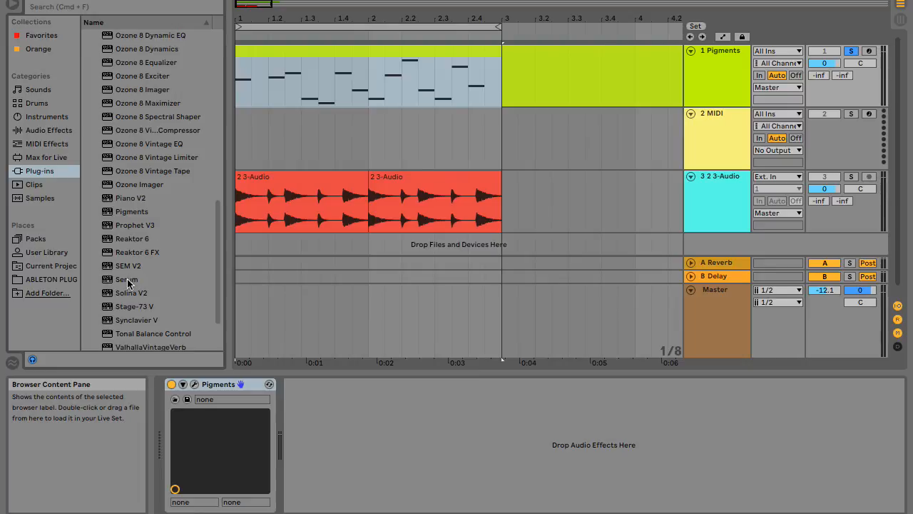
left_click(707, 66)
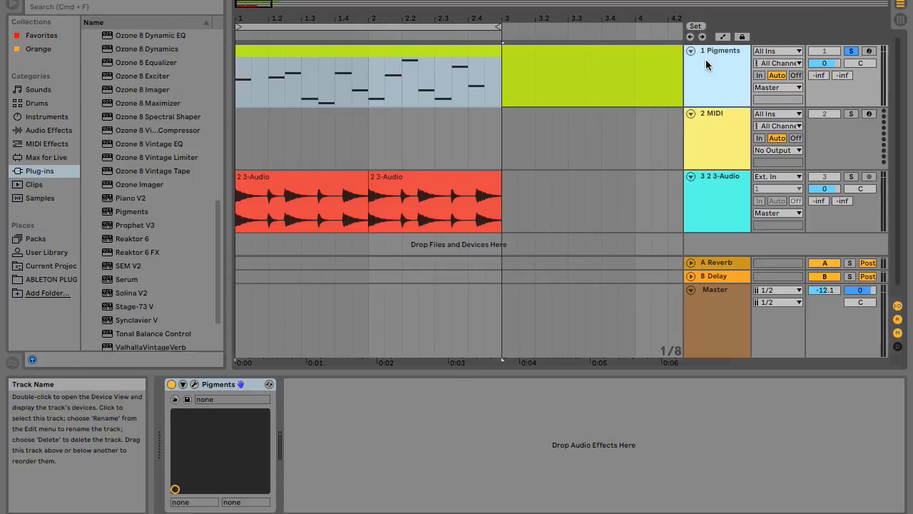
left_click(131, 278)
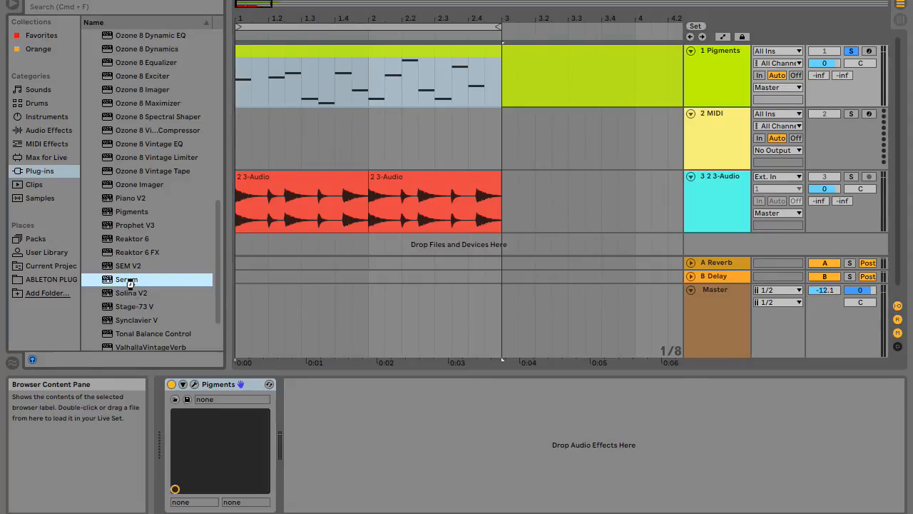
double_click(130, 280)
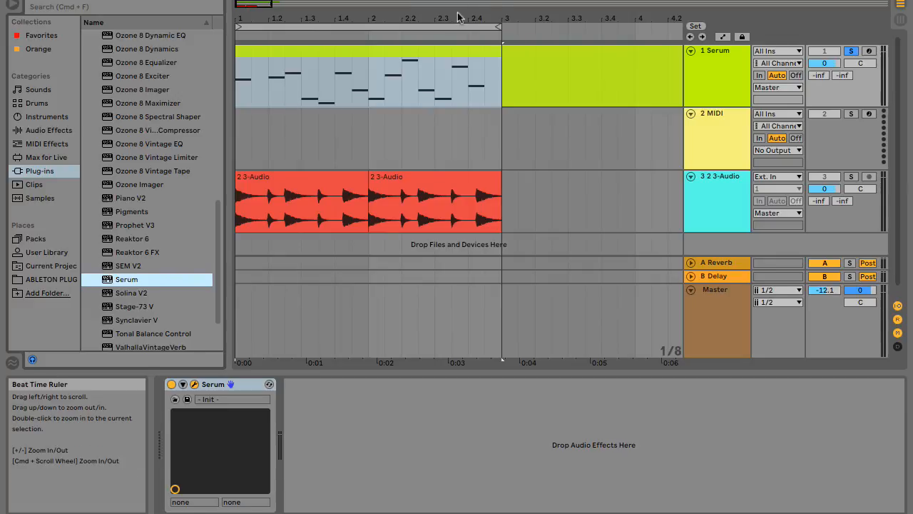
key("space")
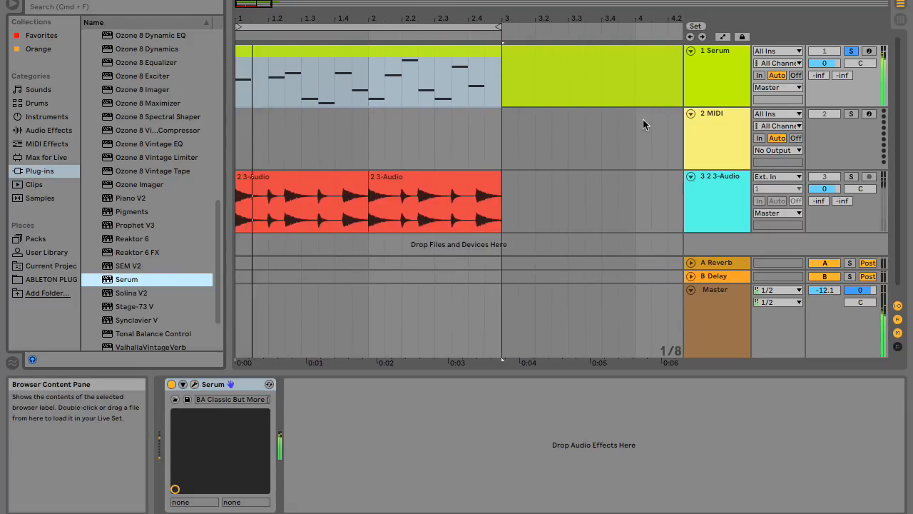
key("space")
Review the whole plug-in list from the Custom folder down to the Local and User folders.
scroll(147, 281, "down", 3)
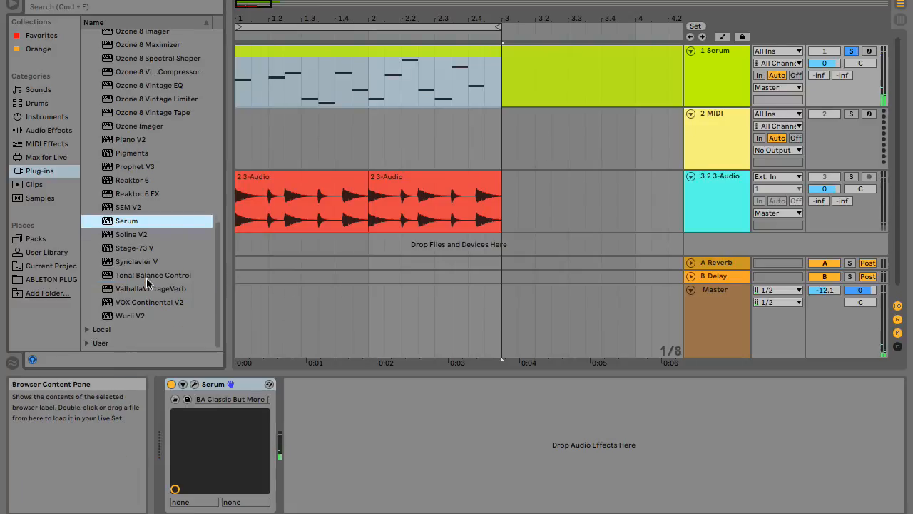
scroll(147, 284, "up", 4)
scroll(147, 284, "up", 15)
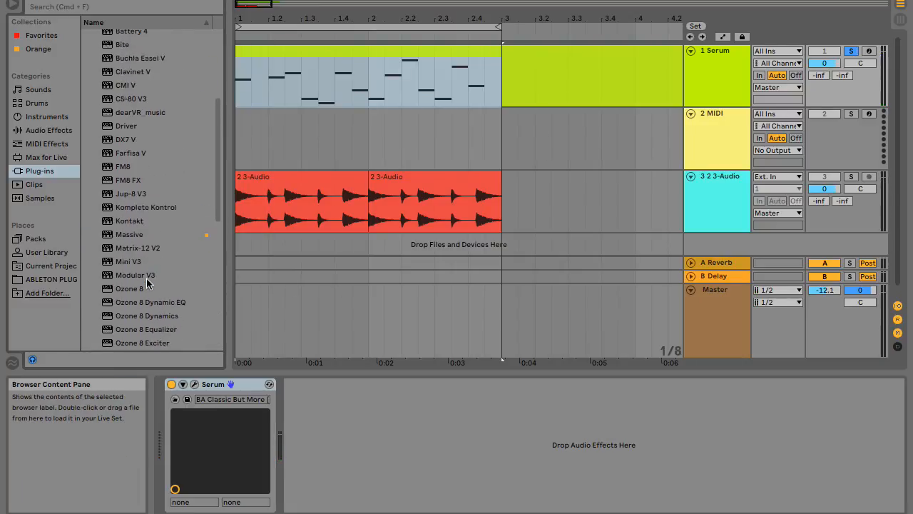
scroll(146, 284, "up", 1)
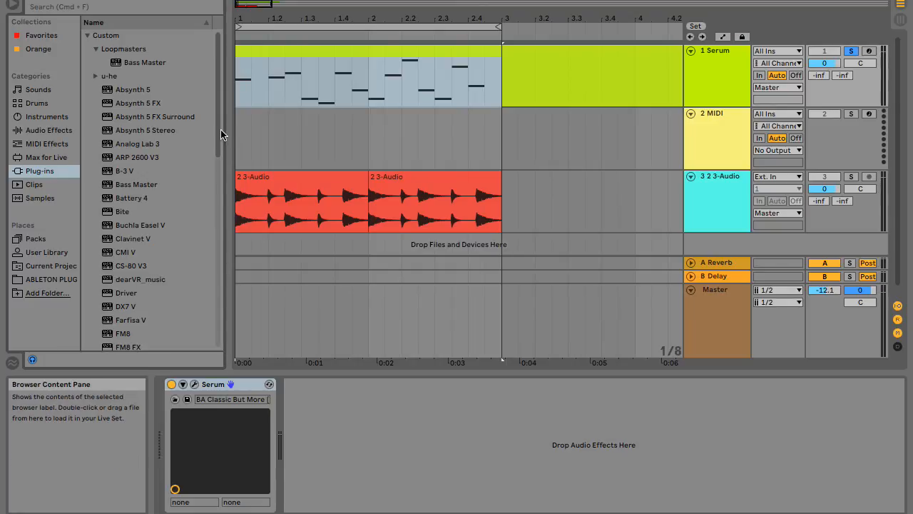
left_click_drag(217, 129, 182, 111)
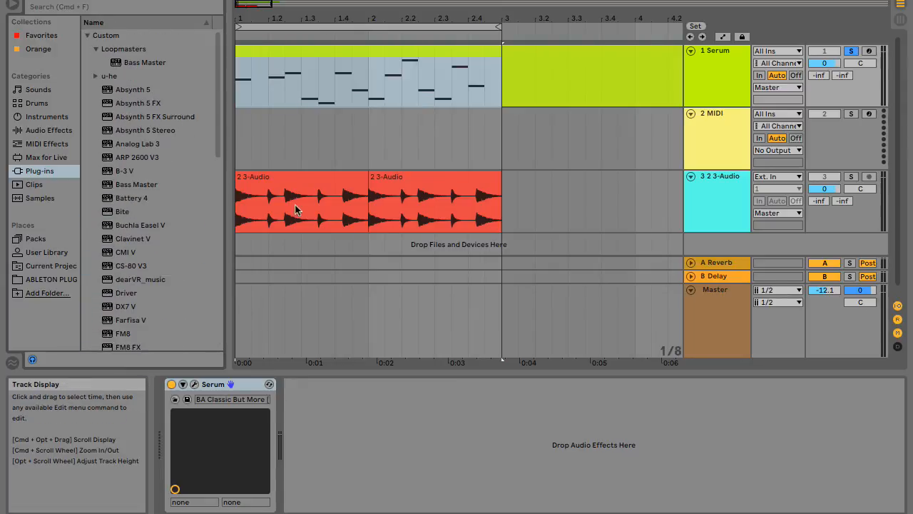
scroll(503, 249, "down", 1)
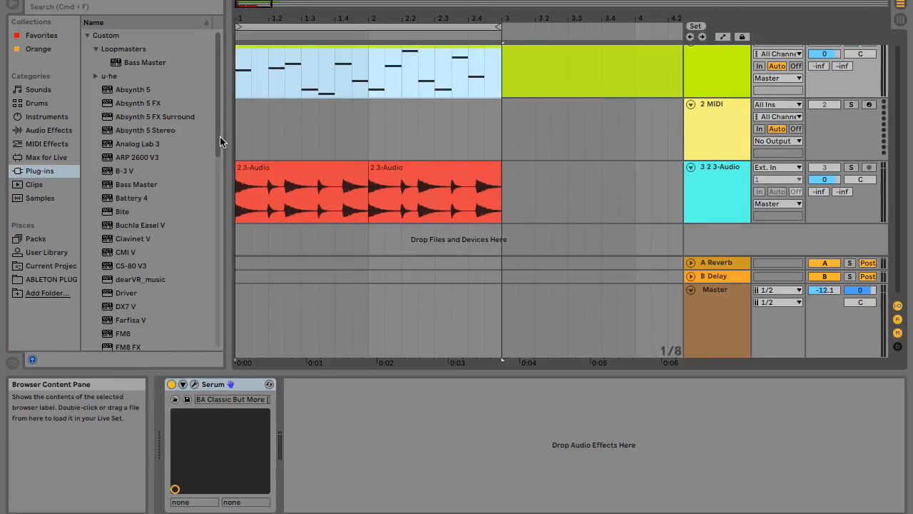
left_click_drag(219, 134, 198, 337)
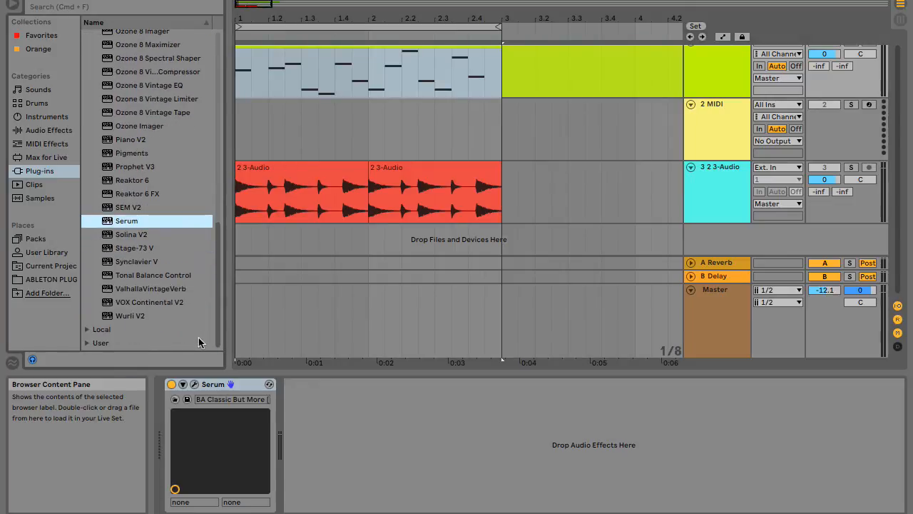